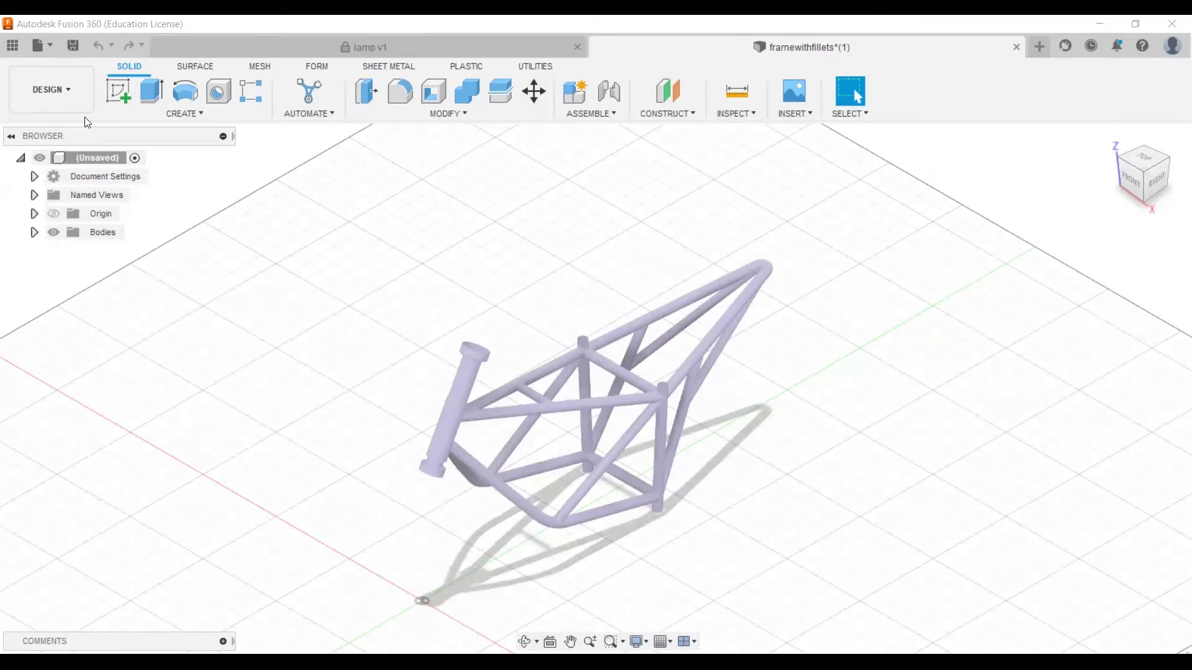
# Step: Switch the motorcycle frame design to the Render workspace and view it from the edge between its front and right sides
pyautogui.click(89, 102)
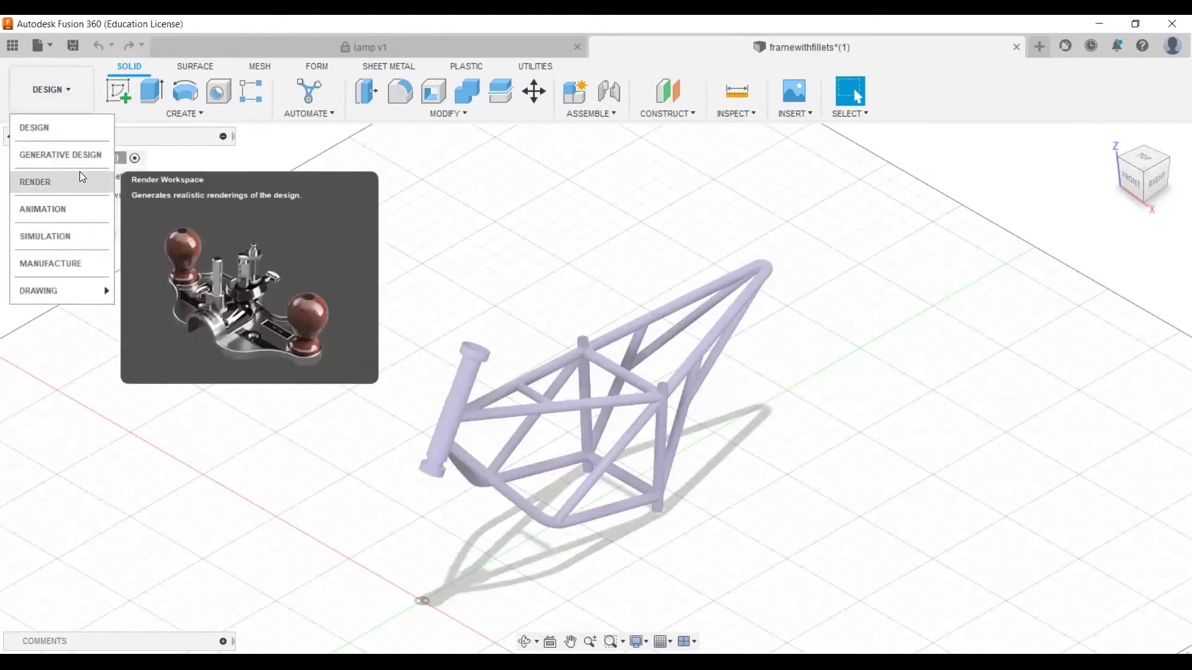
pyautogui.click(841, 465)
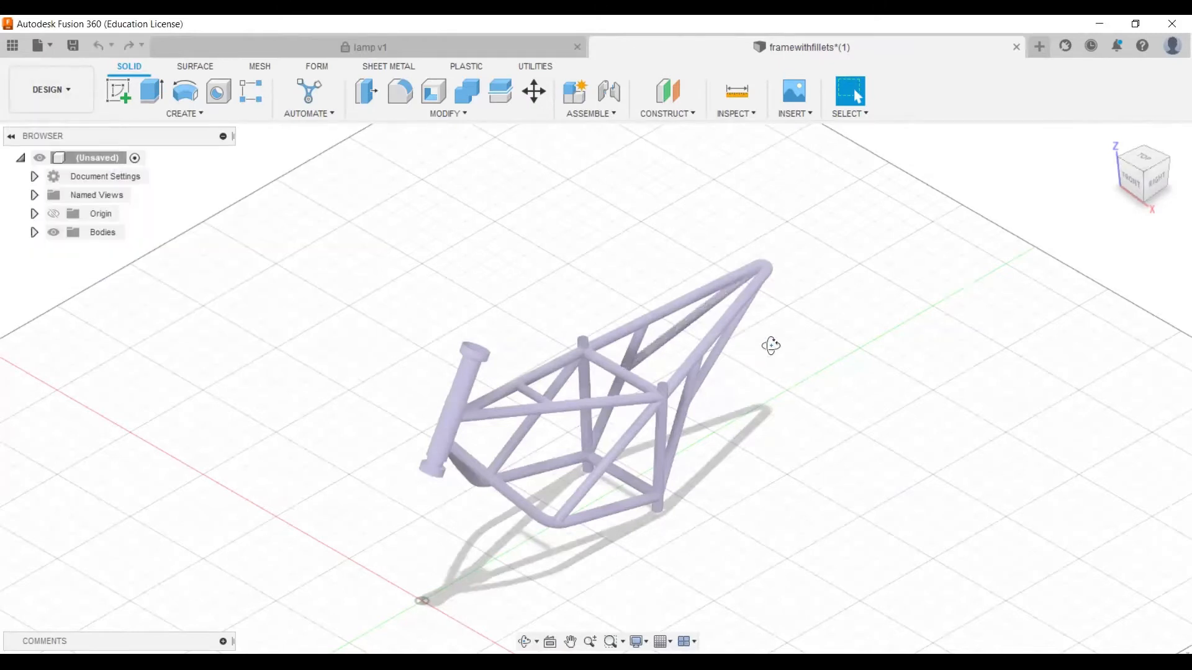
pyautogui.keyDown('shift'); pyautogui.moveTo(771, 346); pyautogui.dragTo(748, 310, button='middle'); pyautogui.keyUp('shift')
pyautogui.click(78, 91)
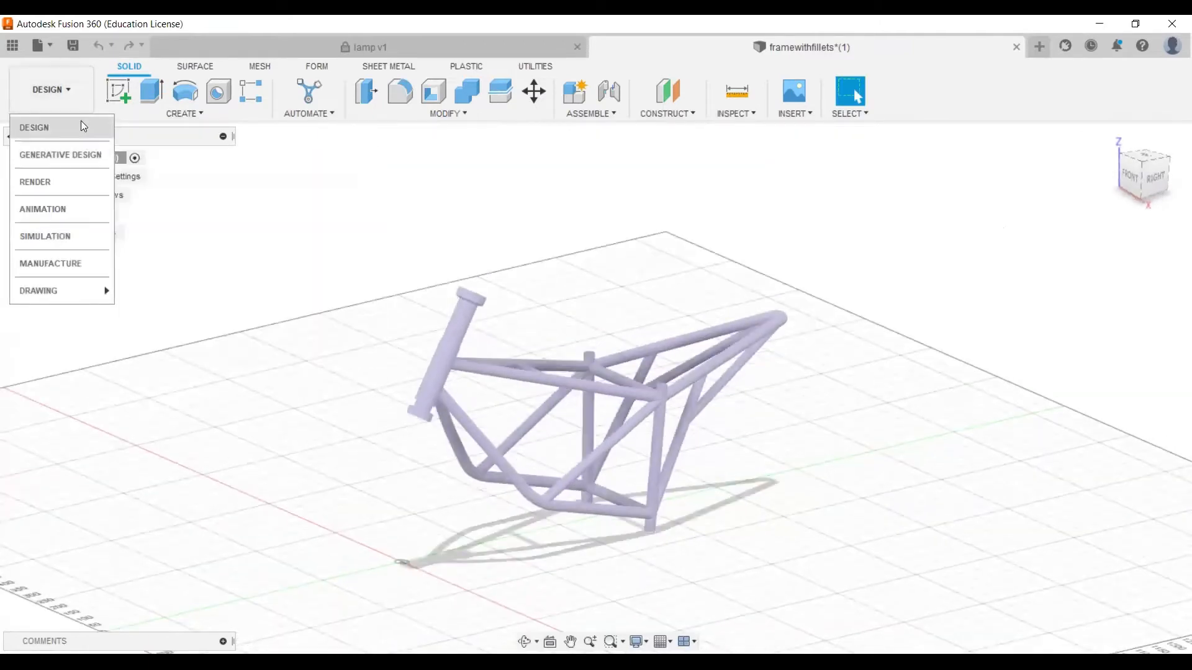
pyautogui.click(82, 183)
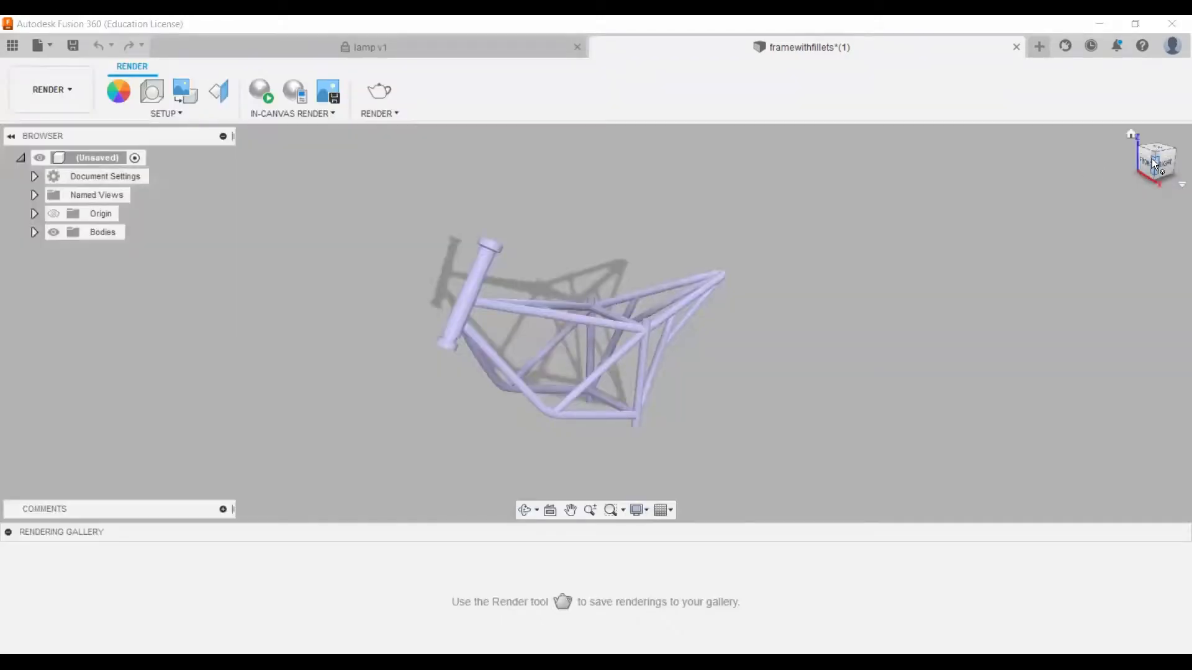
pyautogui.click(1152, 159)
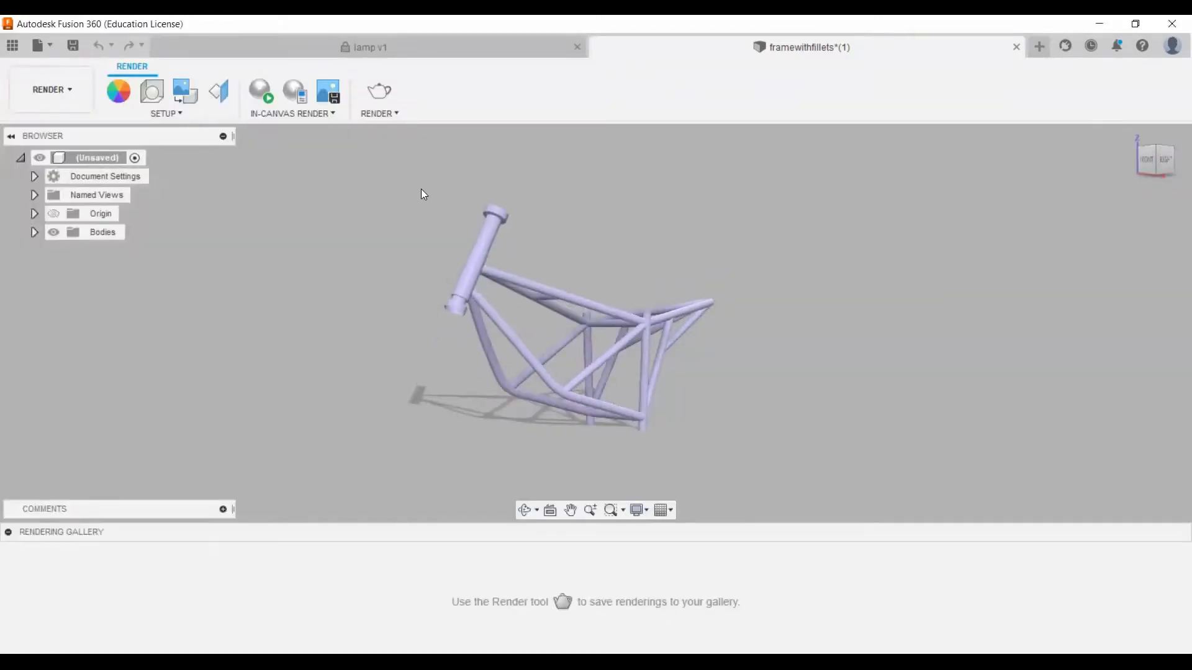
# Step: Open the Physical Material settings and choose the Fusion 360 Additive Material Library as the material source
pyautogui.click(165, 114)
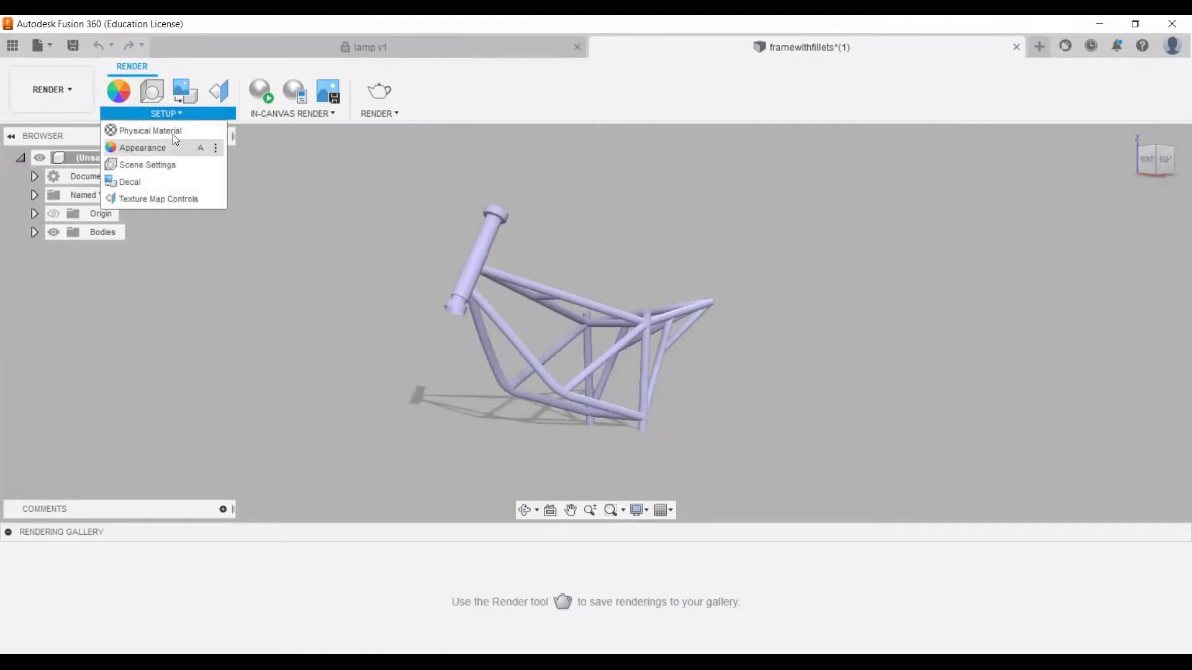
pyautogui.click(175, 134)
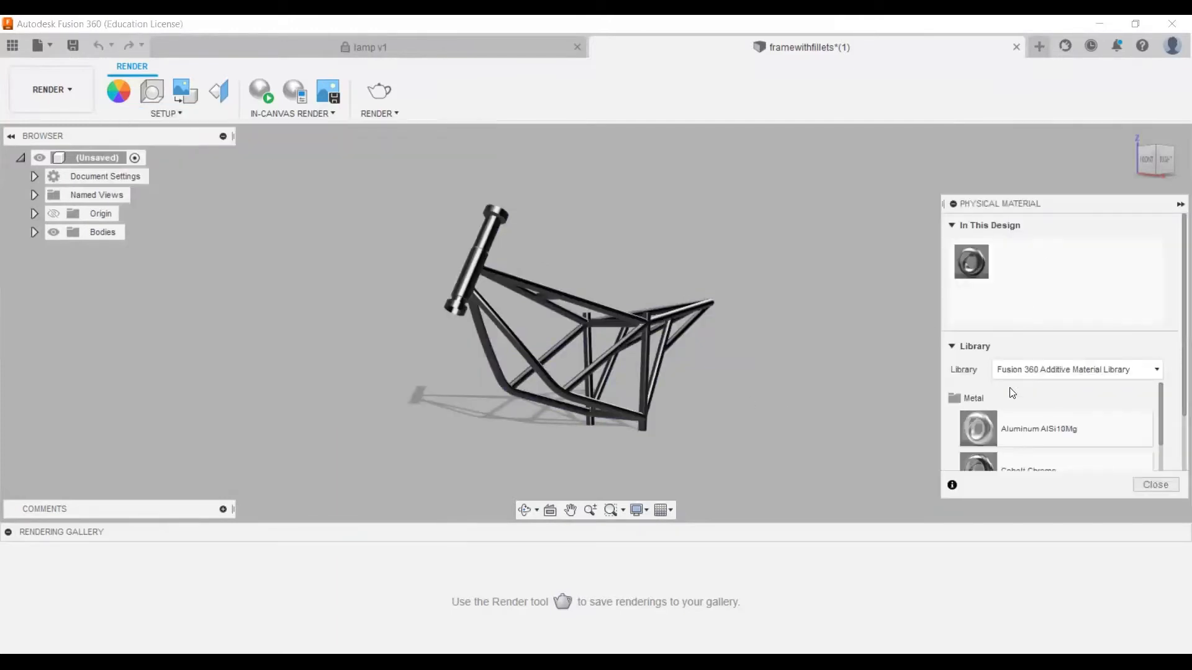
pyautogui.click(1091, 375)
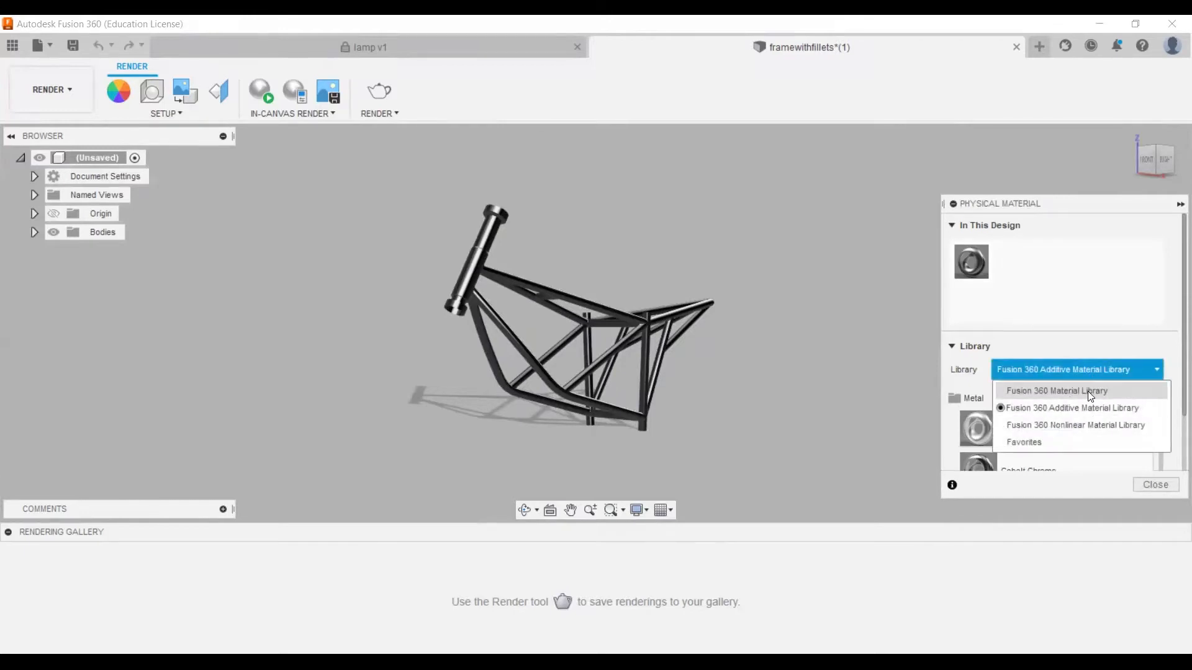
pyautogui.click(1089, 392)
pyautogui.click(1098, 373)
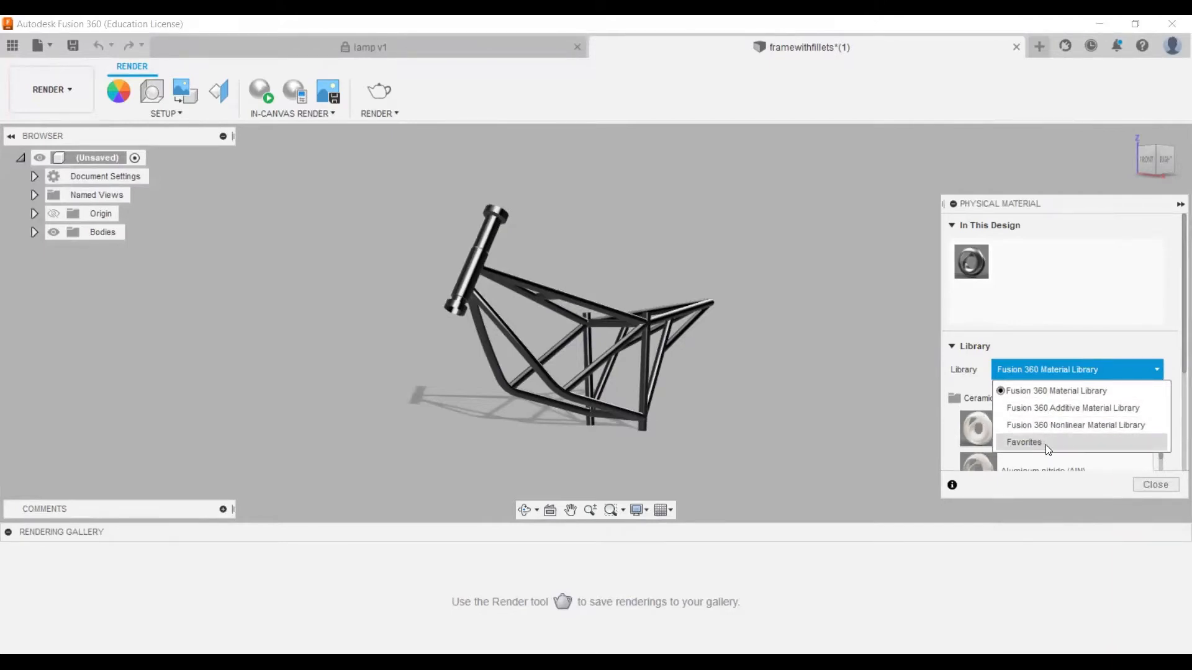
pyautogui.click(1062, 410)
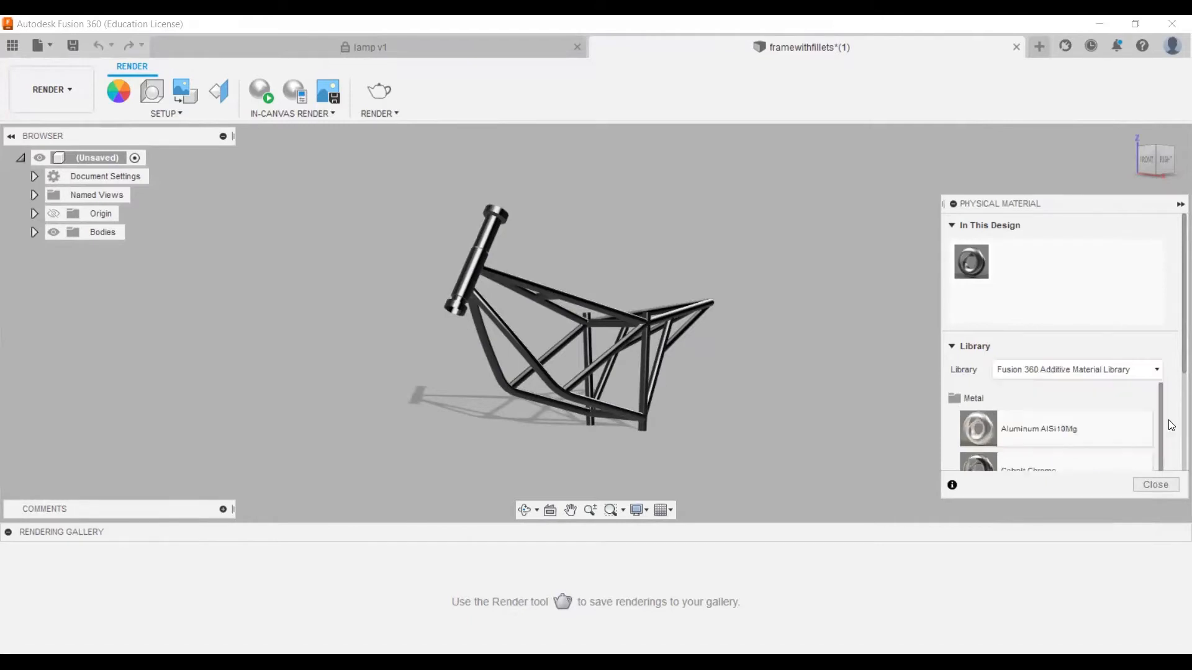
# Step: Assign the metal Stainless Steel AISI 304 to the frame body as its physical material and close the material settings
pyautogui.scroll(-3, 1117, 432)
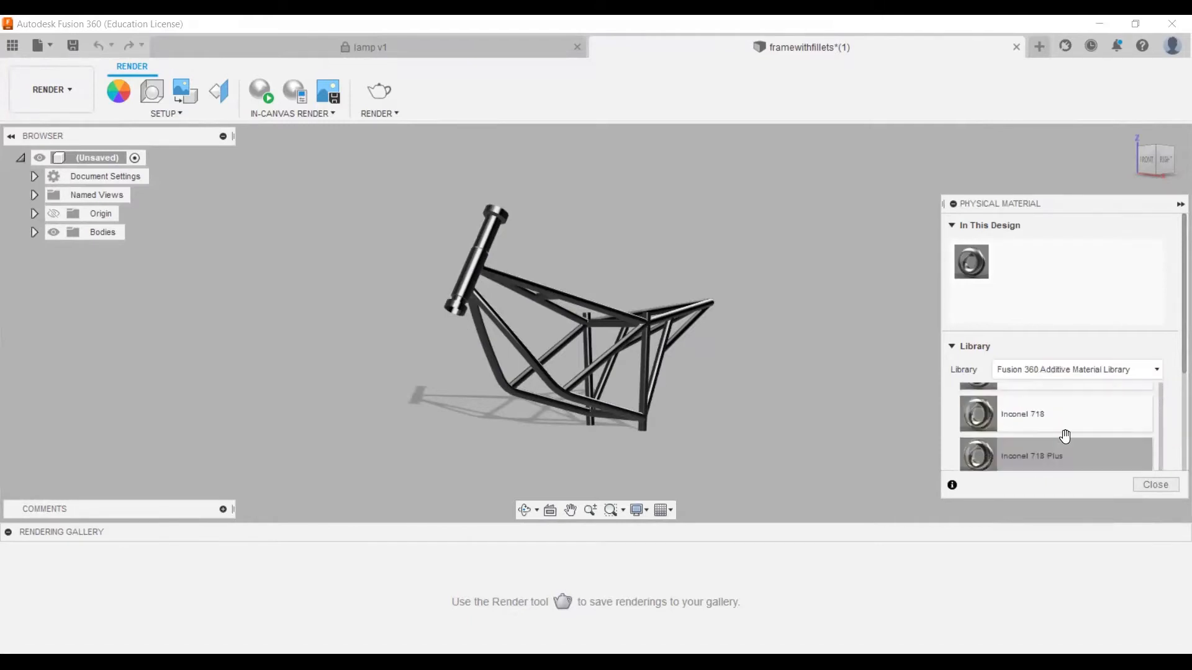
pyautogui.scroll(-3, 1065, 436)
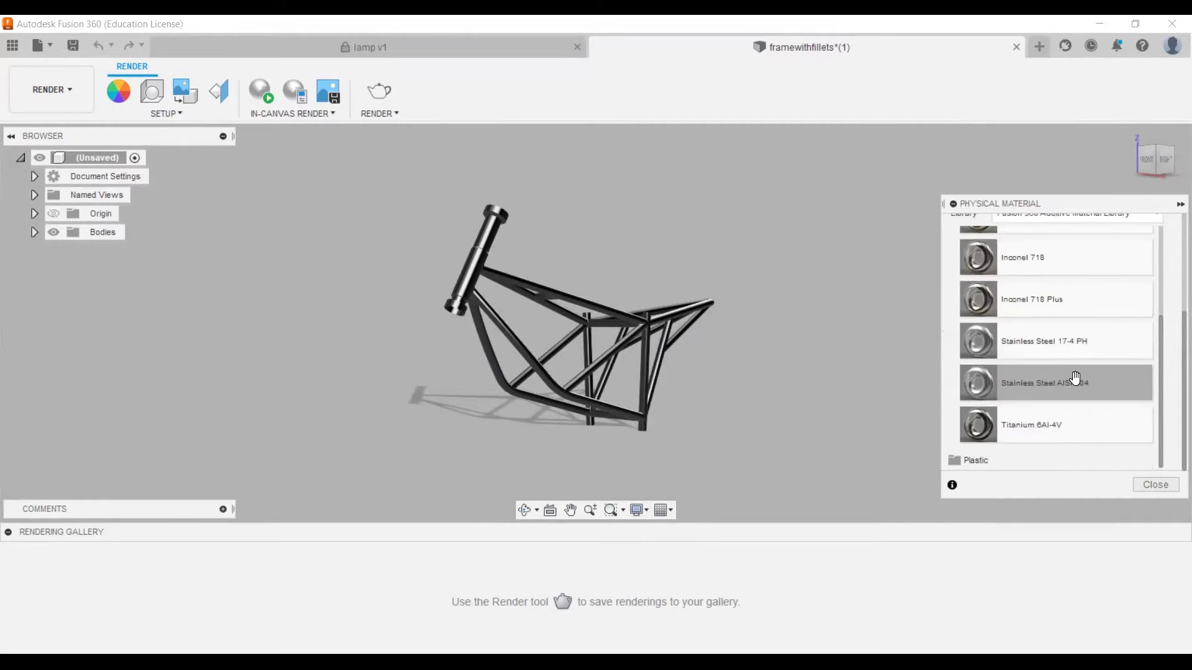
pyautogui.moveTo(1067, 389); pyautogui.dragTo(1030, 389)
pyautogui.moveTo(722, 350); pyautogui.dragTo(645, 339)
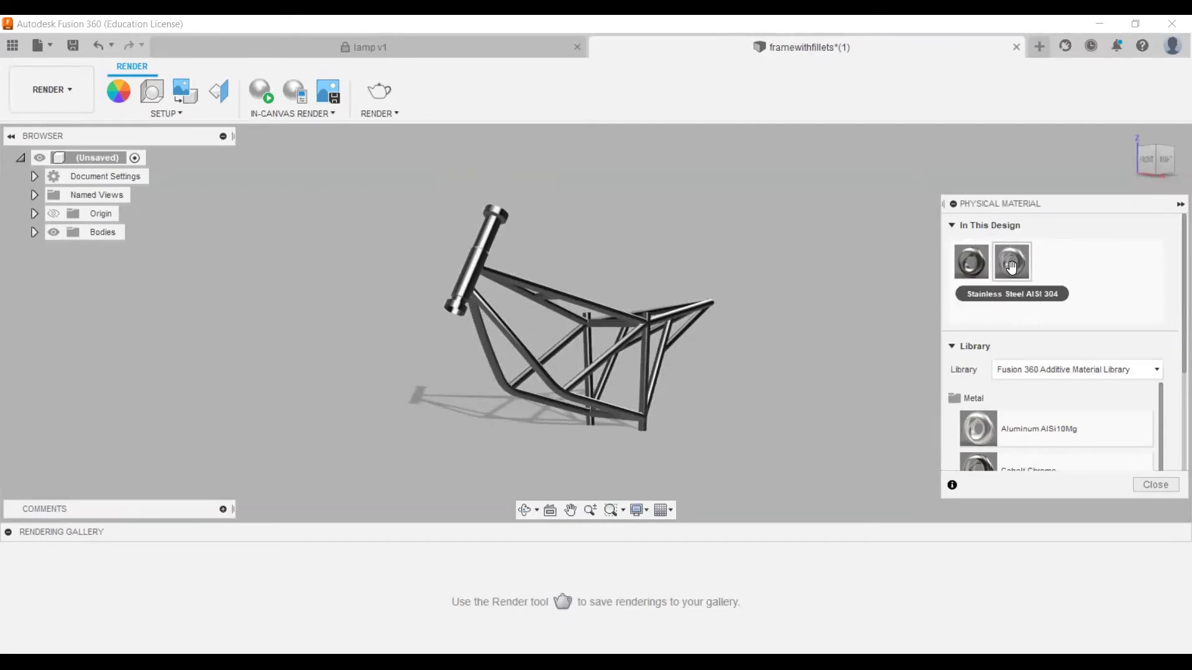
pyautogui.moveTo(1010, 266); pyautogui.dragTo(864, 301)
pyautogui.moveTo(674, 314); pyautogui.dragTo(674, 315)
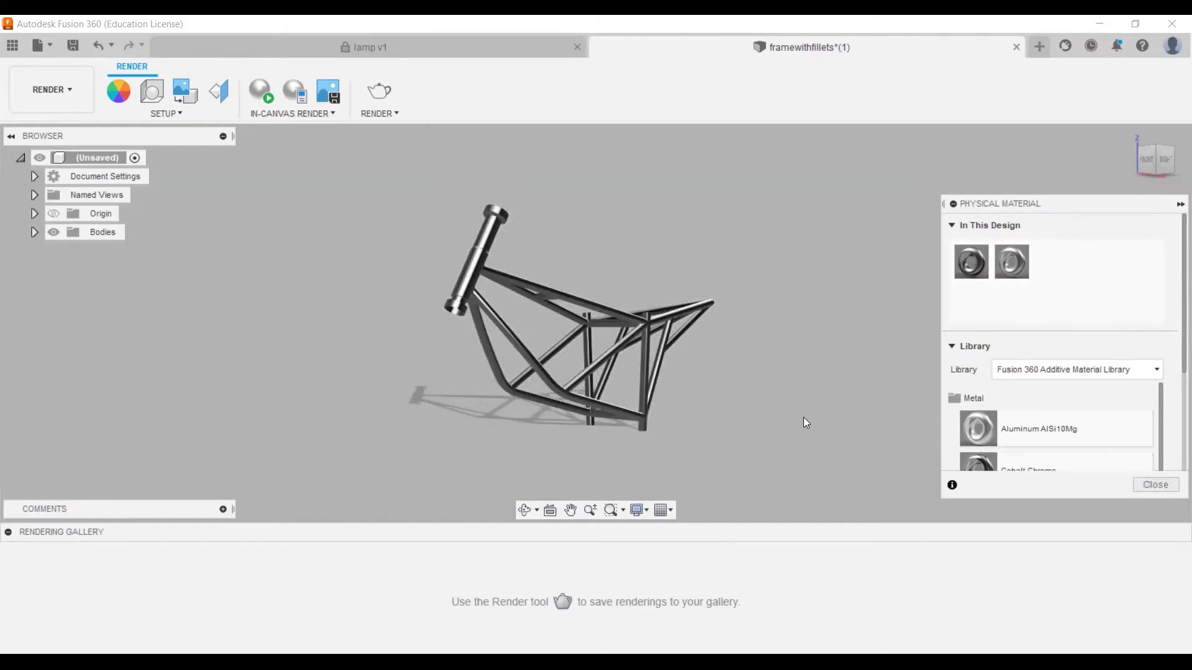
pyautogui.keyDown('shift'); pyautogui.moveTo(609, 256); pyautogui.dragTo(593, 277, button='middle'); pyautogui.keyUp('shift')
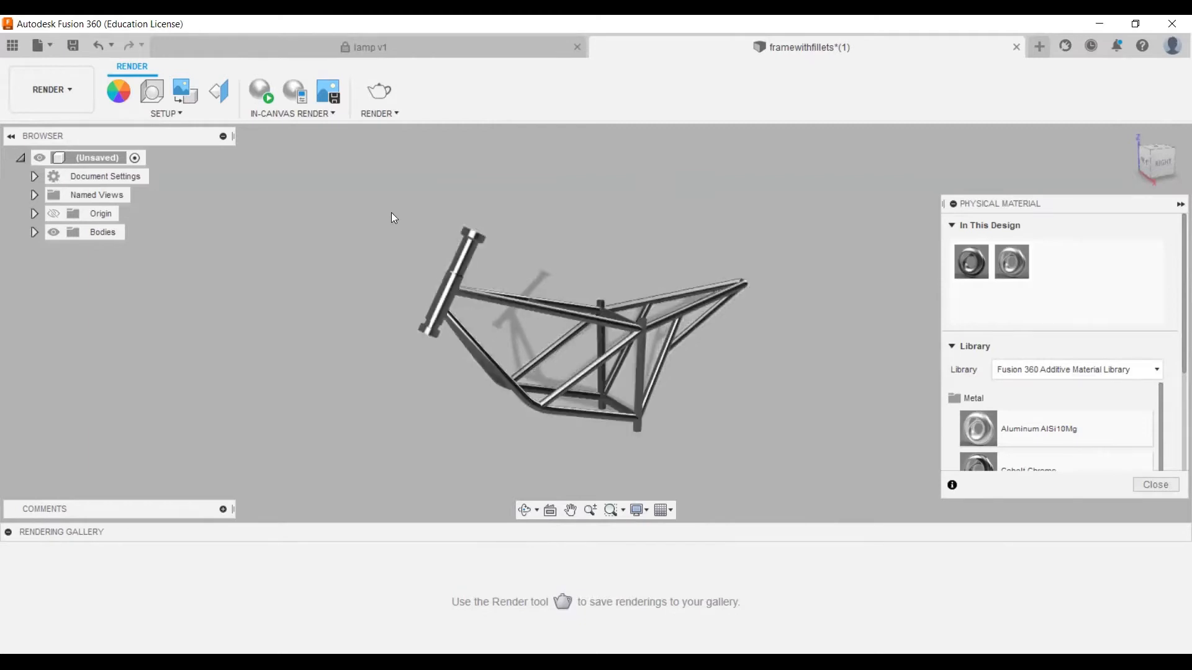
pyautogui.click(1158, 484)
# Step: Open the Appearance settings and expand the Stainless category under Metal in the appearance library
pyautogui.click(181, 114)
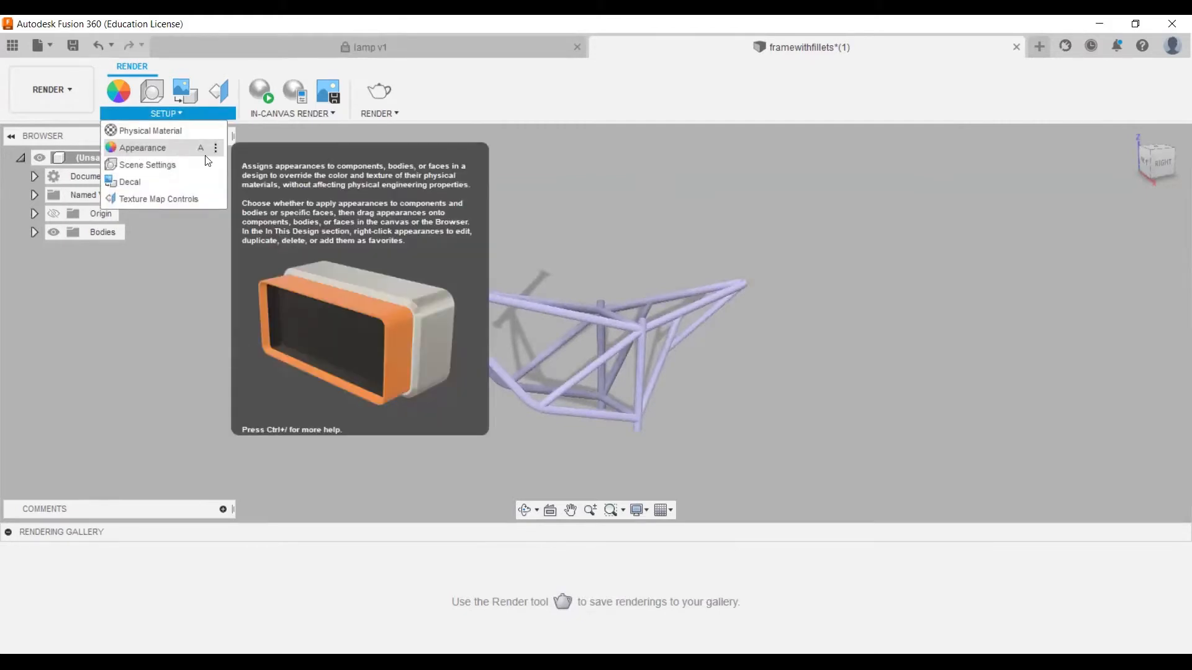
pyautogui.click(177, 147)
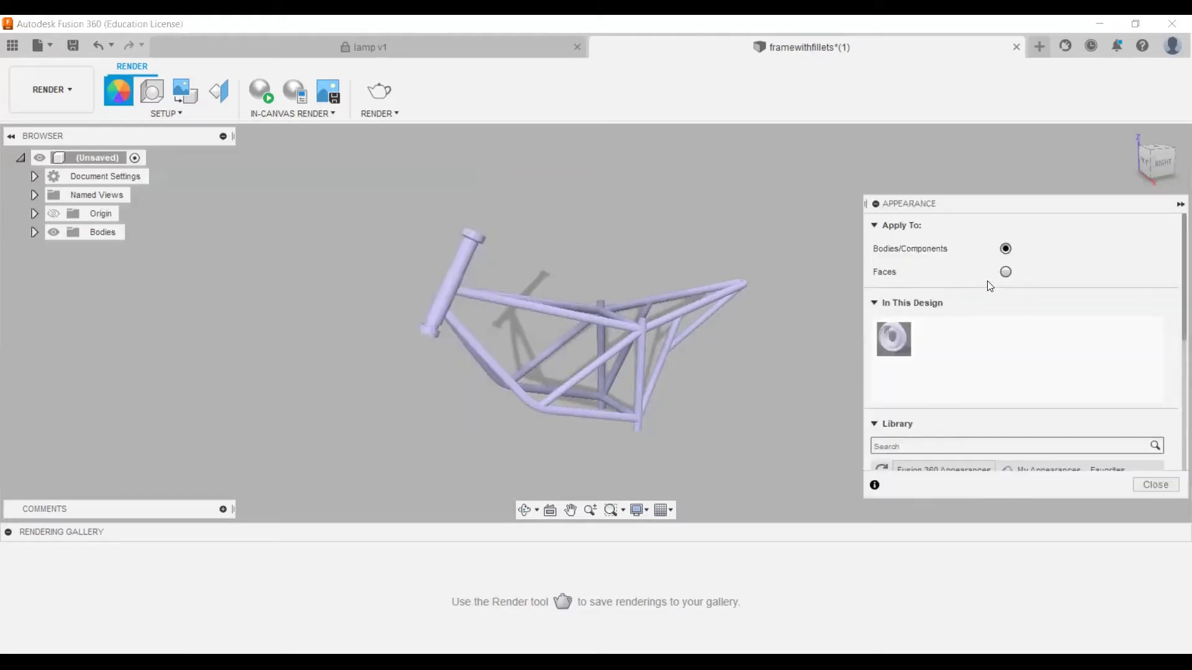
pyautogui.scroll(-5, 1016, 375)
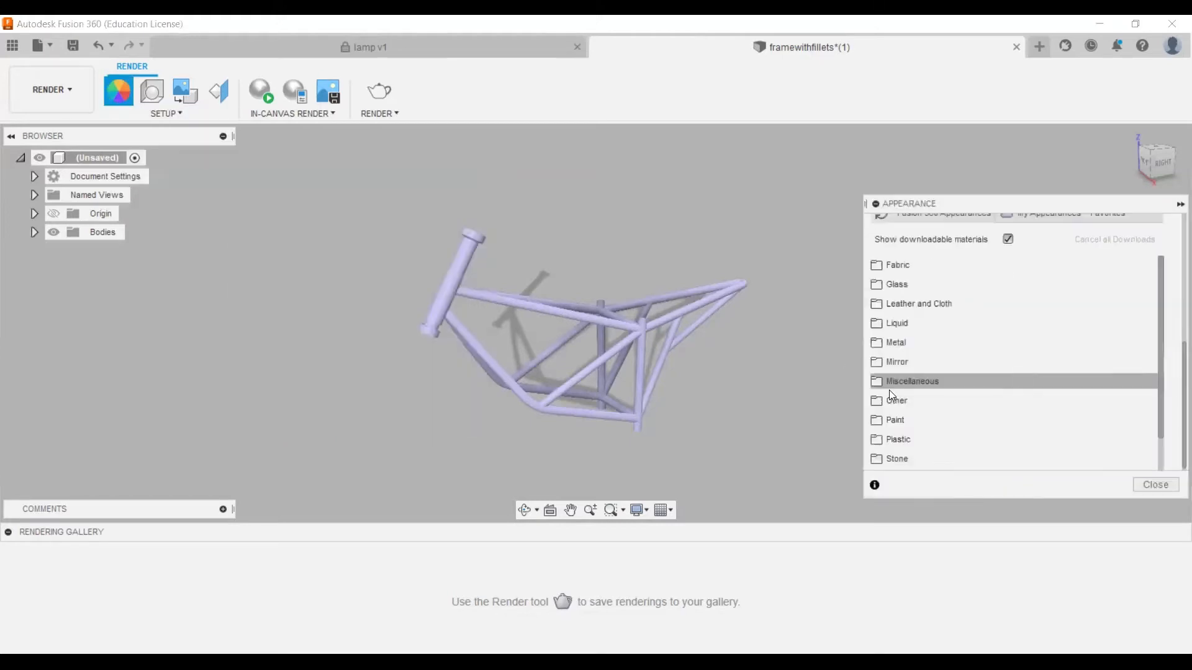
pyautogui.click(898, 346)
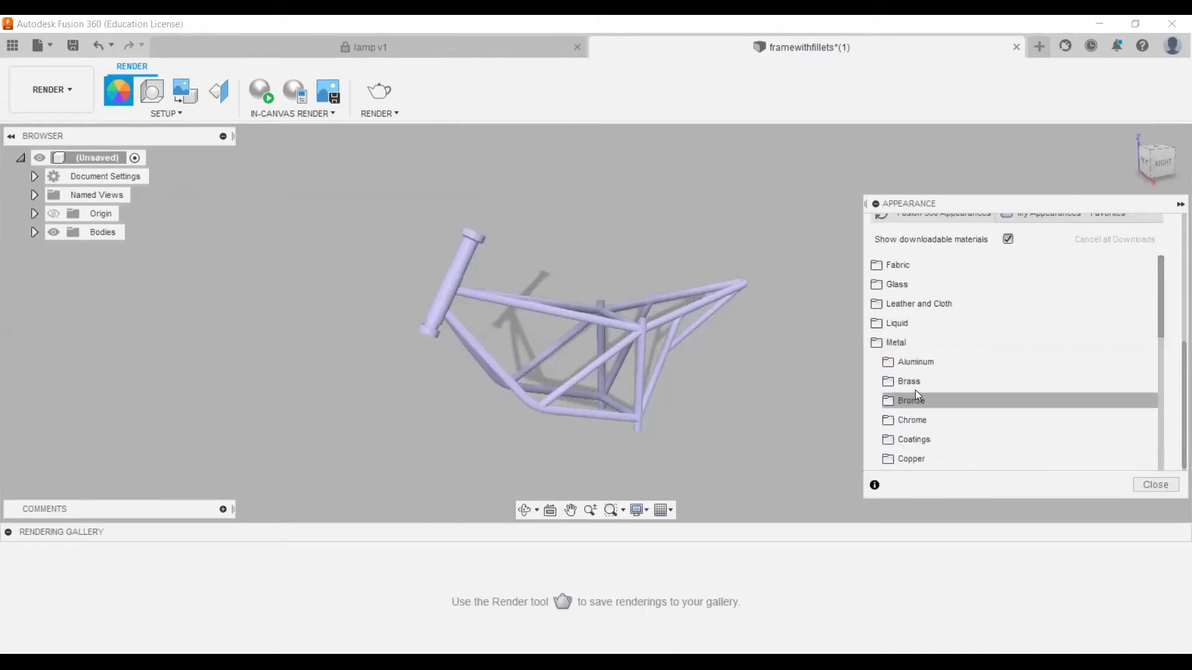
pyautogui.scroll(-3, 963, 421)
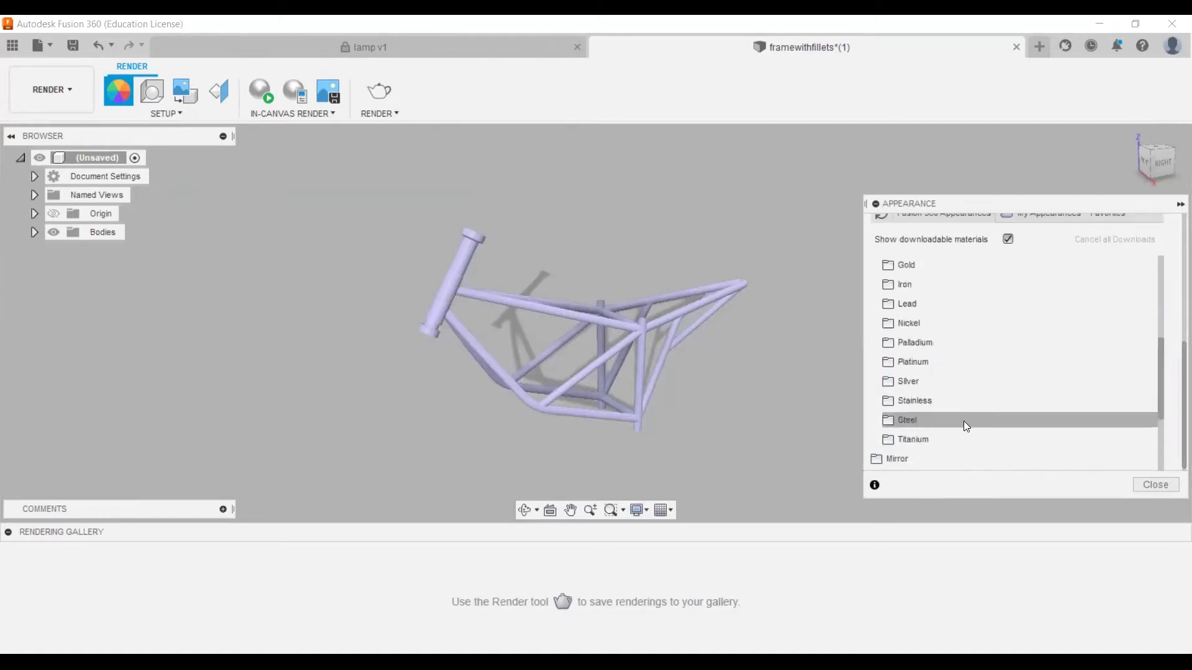
pyautogui.click(912, 401)
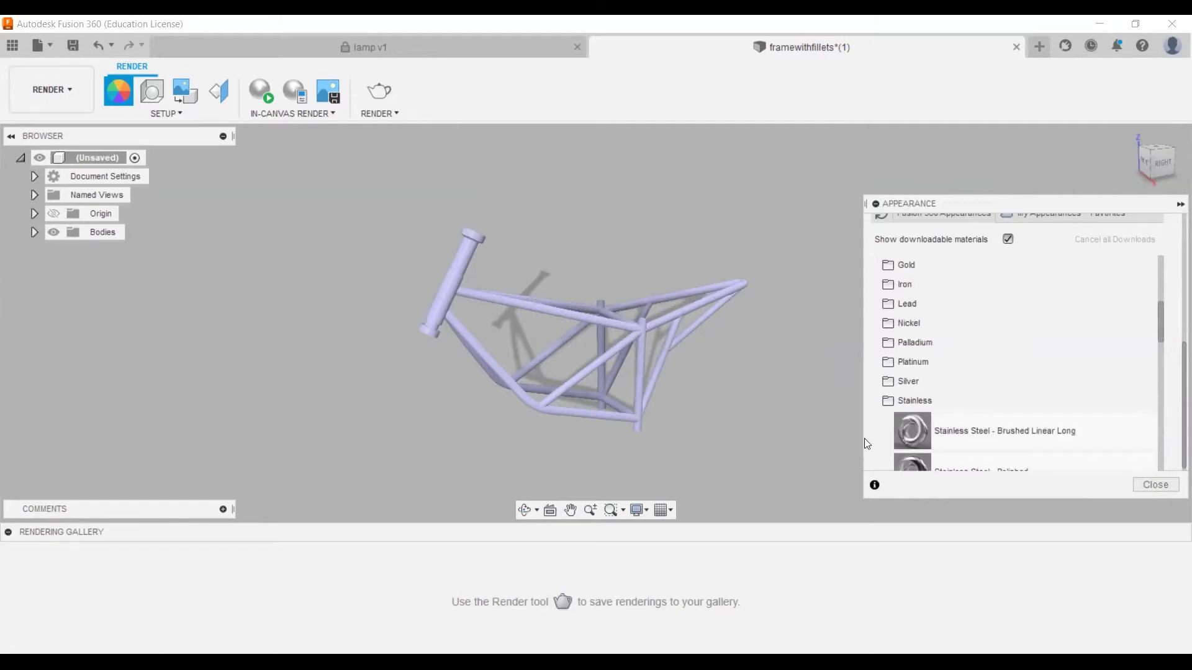
# Step: Apply the Stainless Steel - Polished appearance to the frame body and close the appearance settings
pyautogui.moveTo(911, 430); pyautogui.dragTo(661, 330)
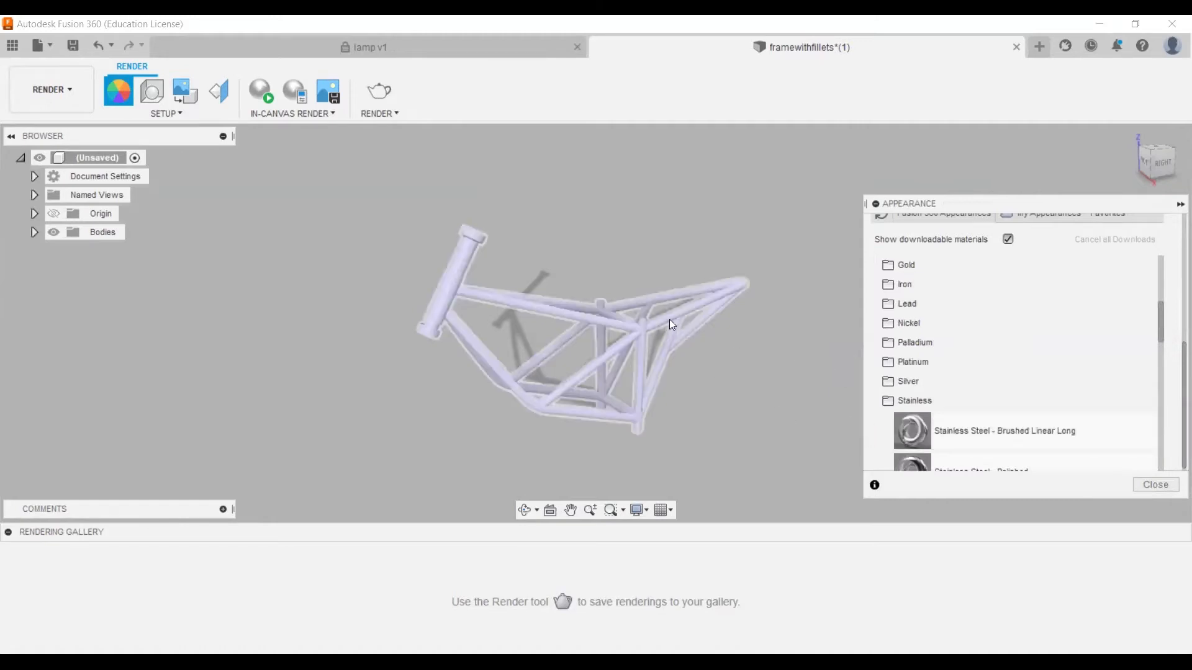
pyautogui.click(669, 319)
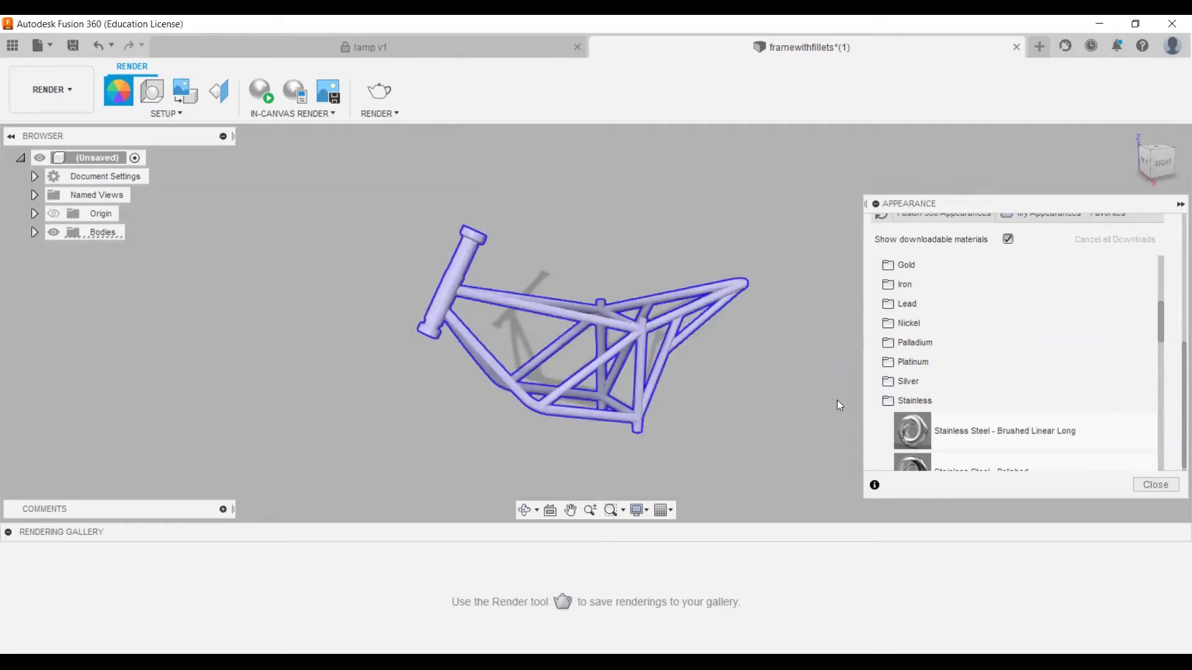
pyautogui.scroll(-10, 917, 347)
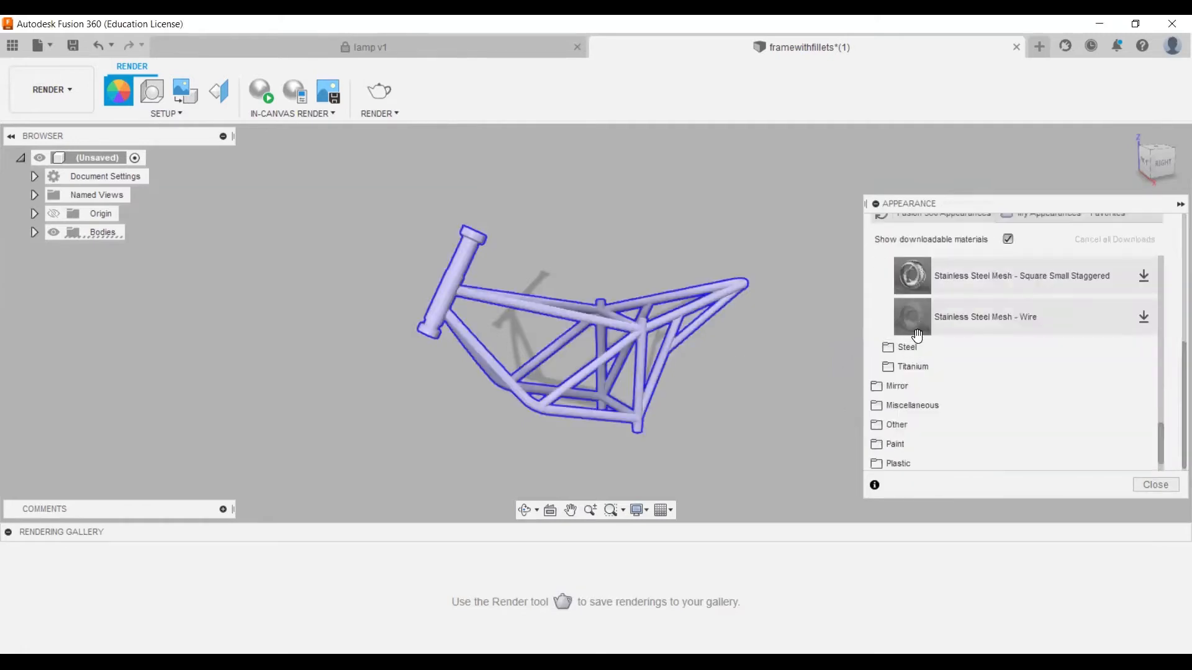
pyautogui.click(917, 349)
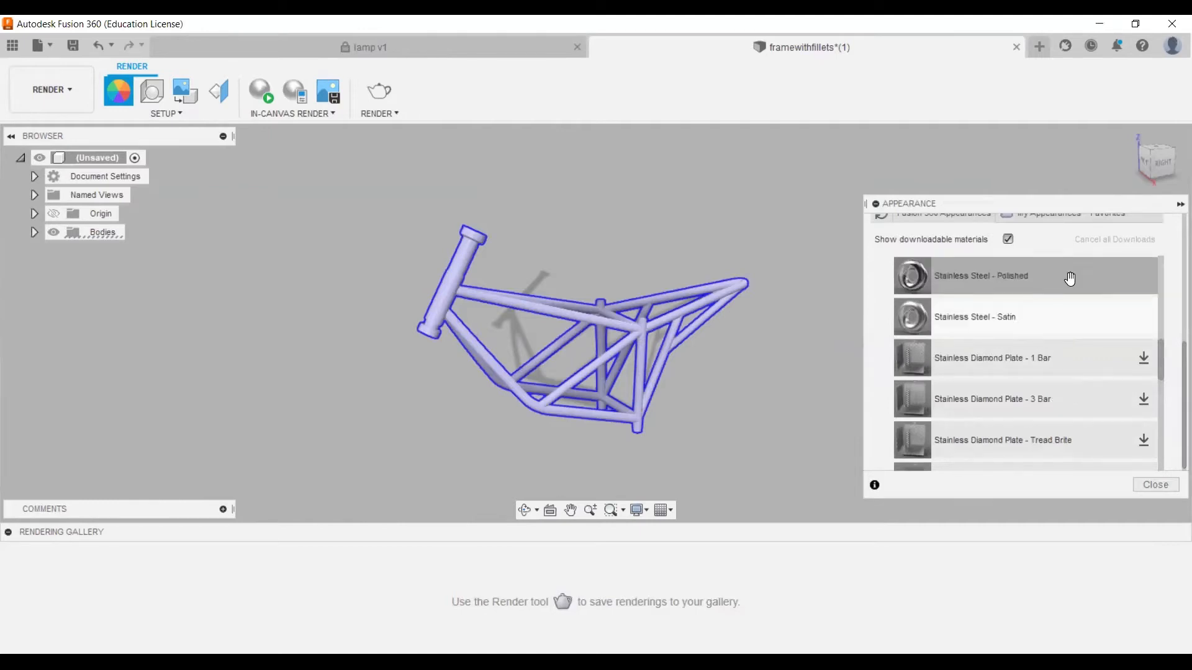
pyautogui.moveTo(1071, 278); pyautogui.dragTo(701, 295)
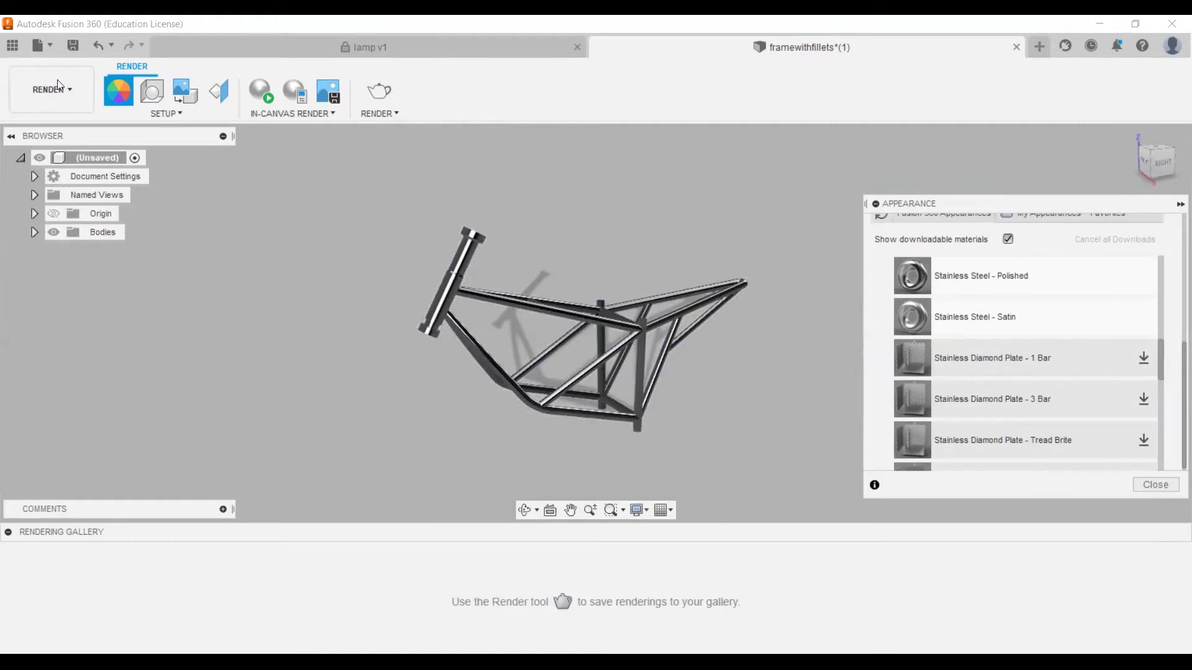
pyautogui.click(168, 115)
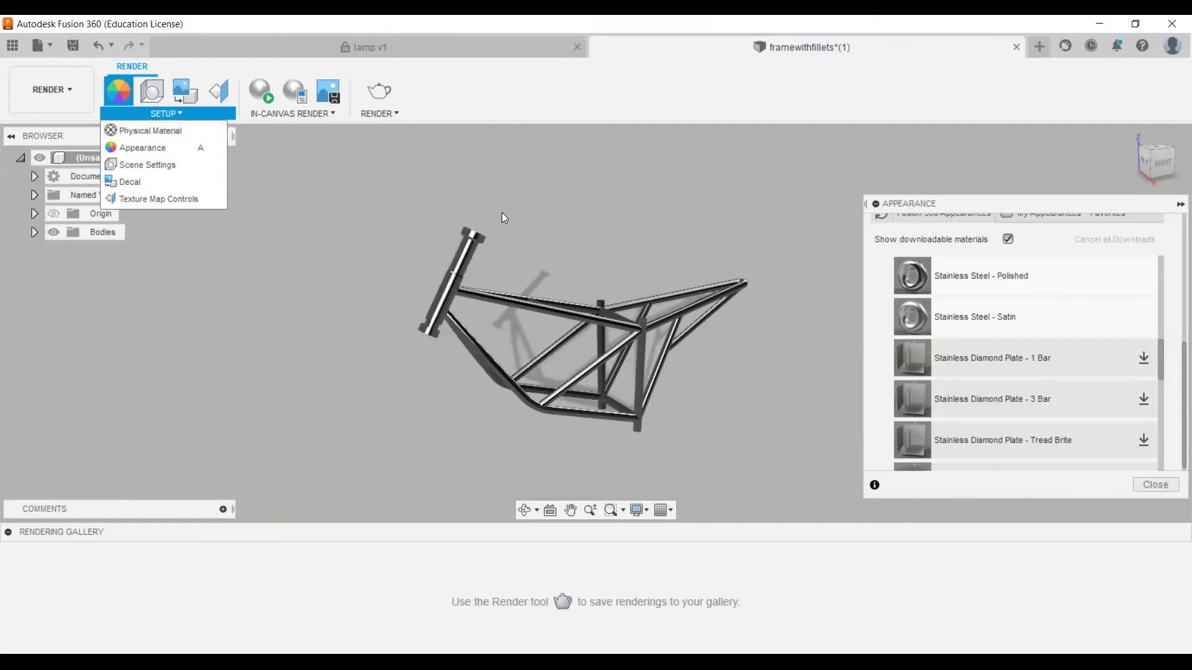
pyautogui.click(1142, 485)
# Step: Open the Scene Settings and raise the environment brightness to 1333.333 lx
pyautogui.click(183, 104)
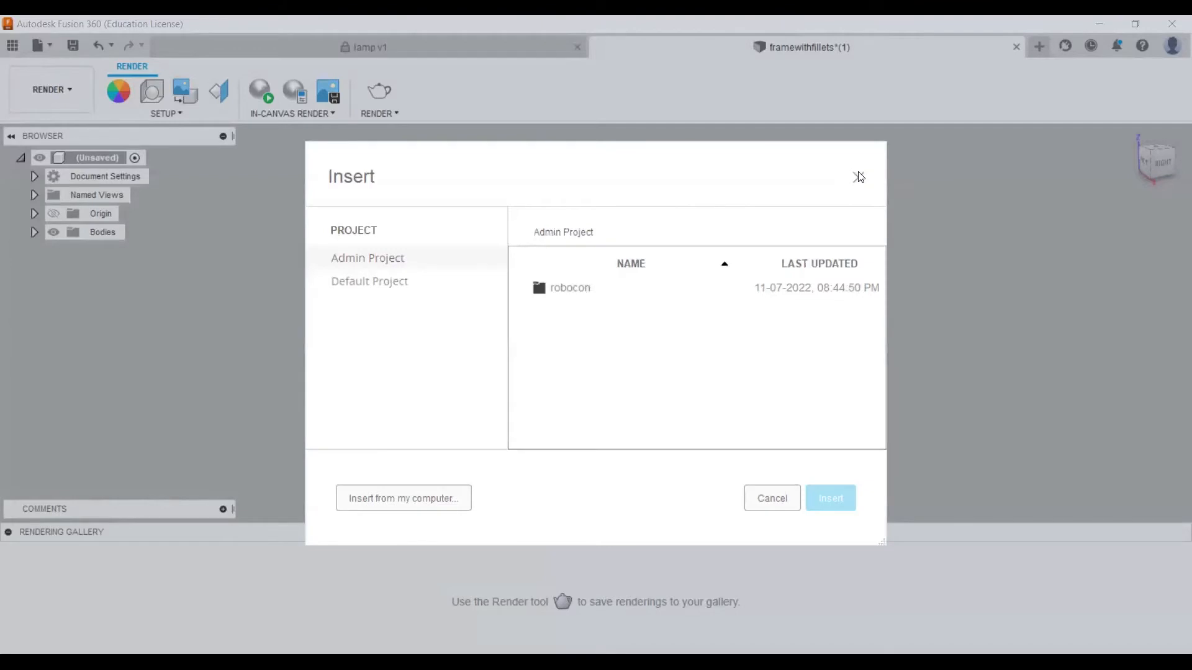
pyautogui.click(168, 113)
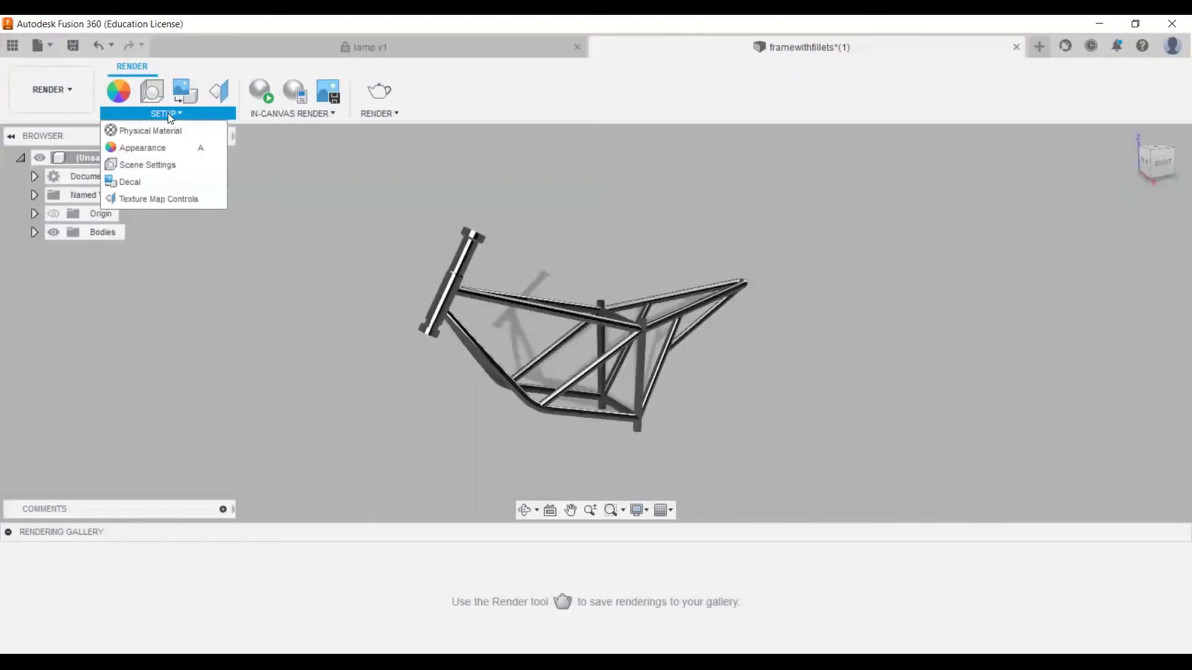
pyautogui.click(185, 165)
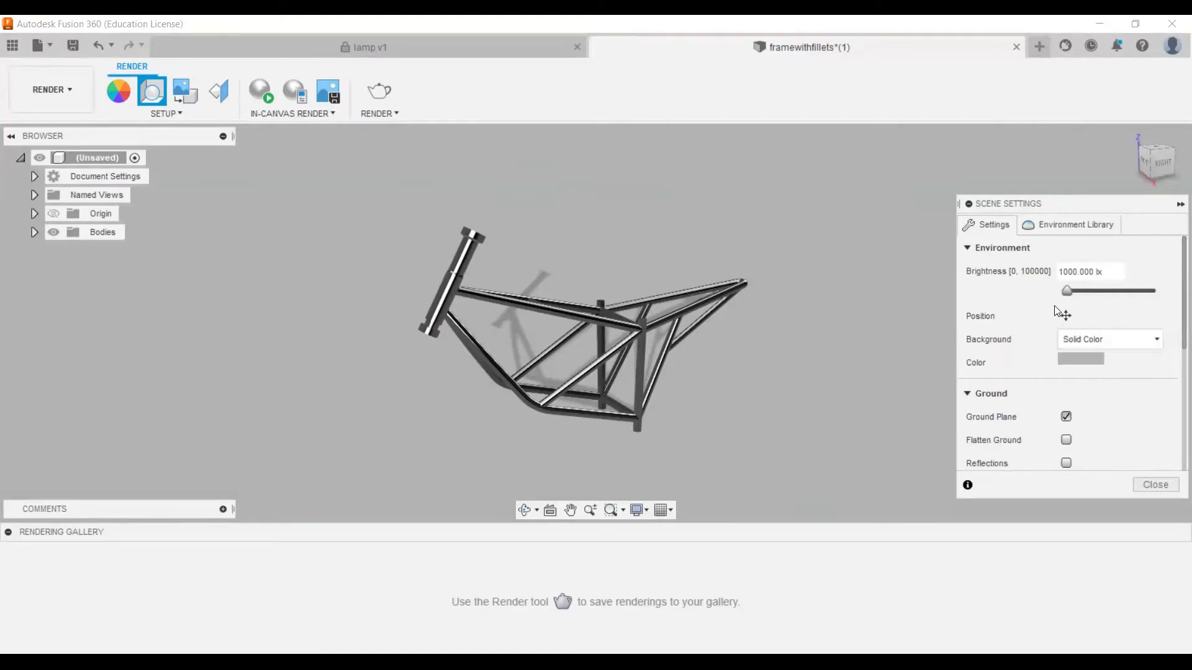
pyautogui.moveTo(1068, 289)
pyautogui.mouseDown()
pyautogui.moveTo(1094, 290)
pyautogui.moveTo(1058, 300)
pyautogui.moveTo(1066, 294)
pyautogui.mouseUp()
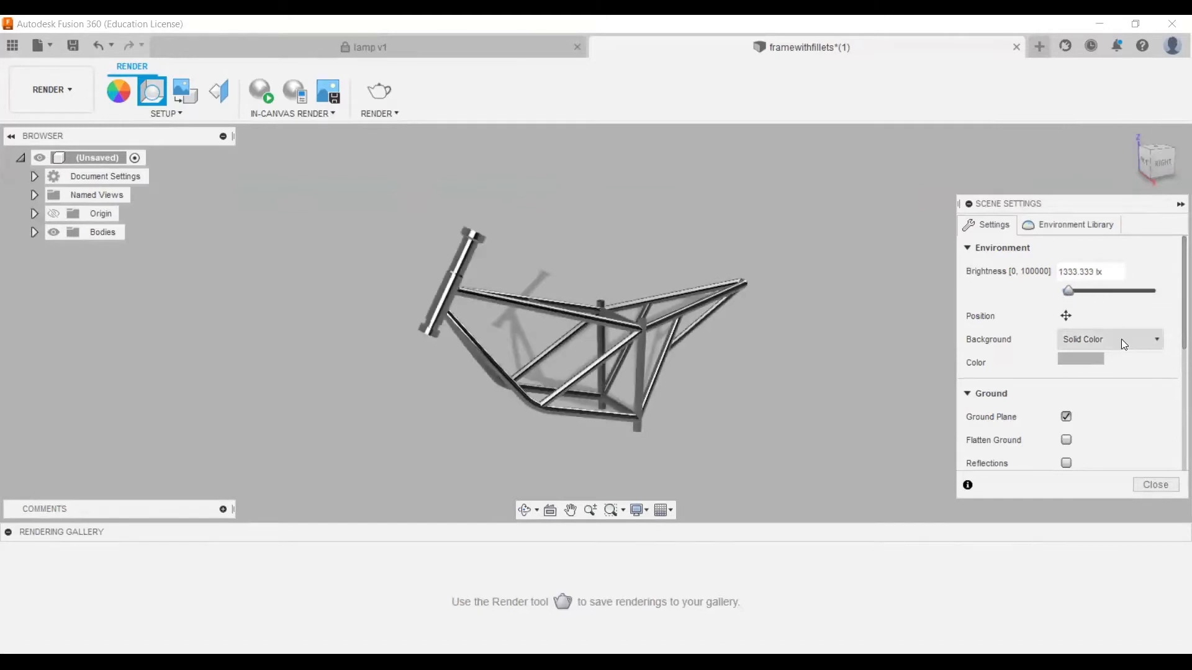
# Step: Activate the environment position controls and set the scene background to Environment
pyautogui.click(1065, 316)
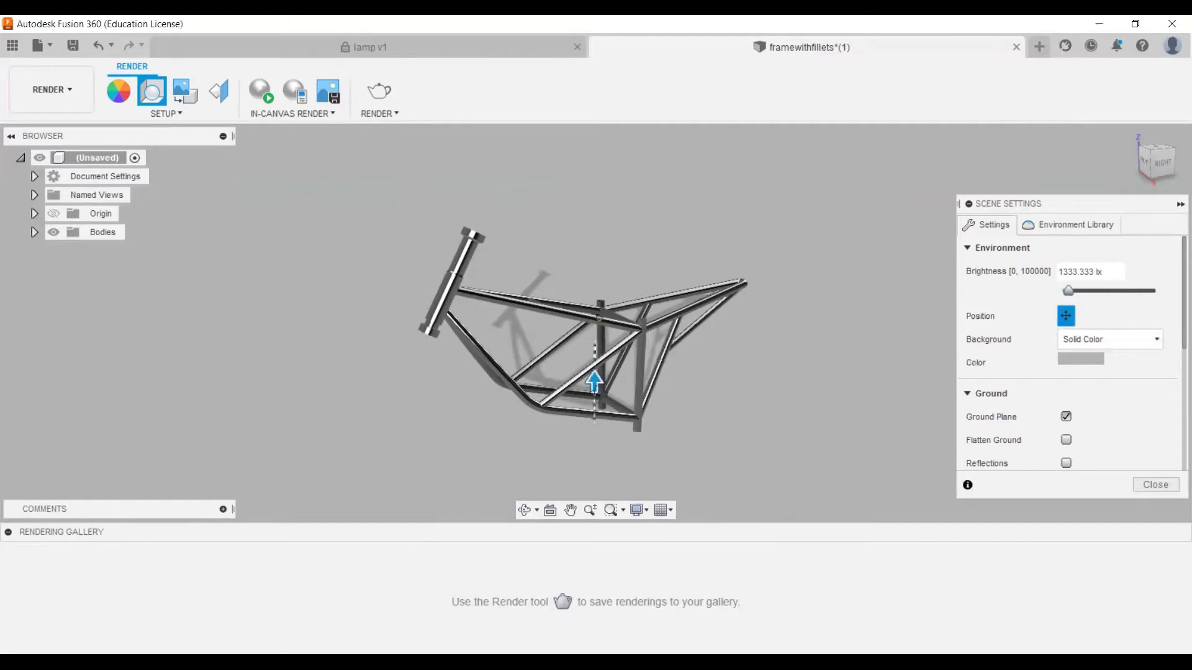
pyautogui.keyDown('shift'); pyautogui.moveTo(607, 325); pyautogui.dragTo(618, 354, button='middle'); pyautogui.keyUp('shift')
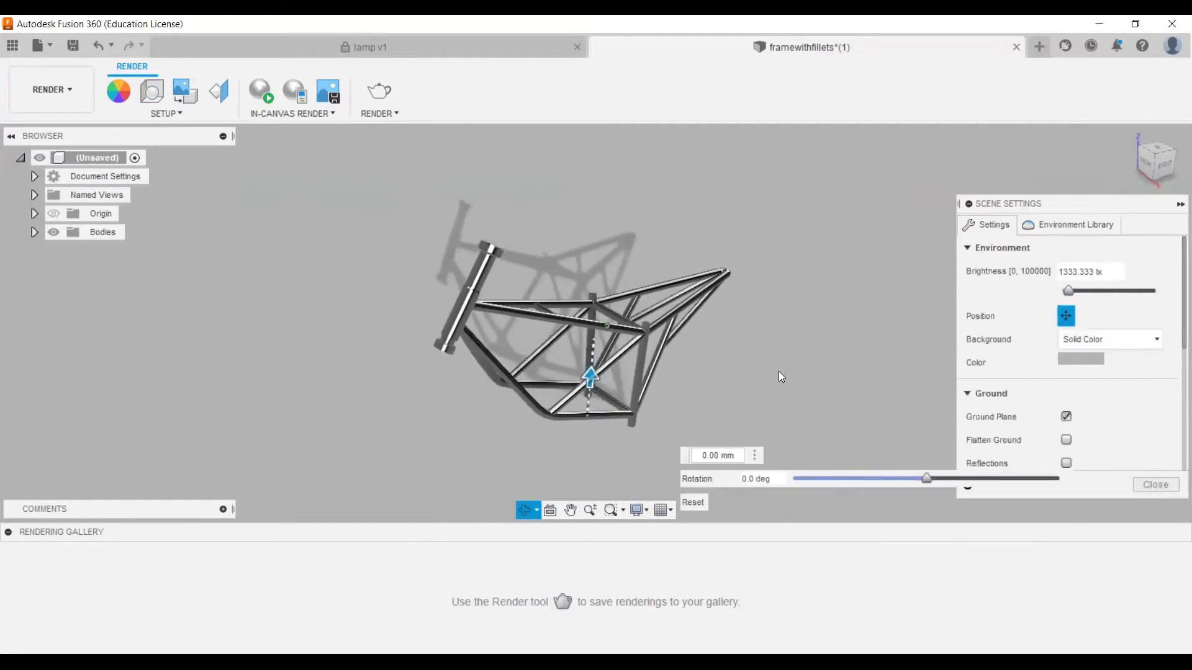
pyautogui.click(1088, 345)
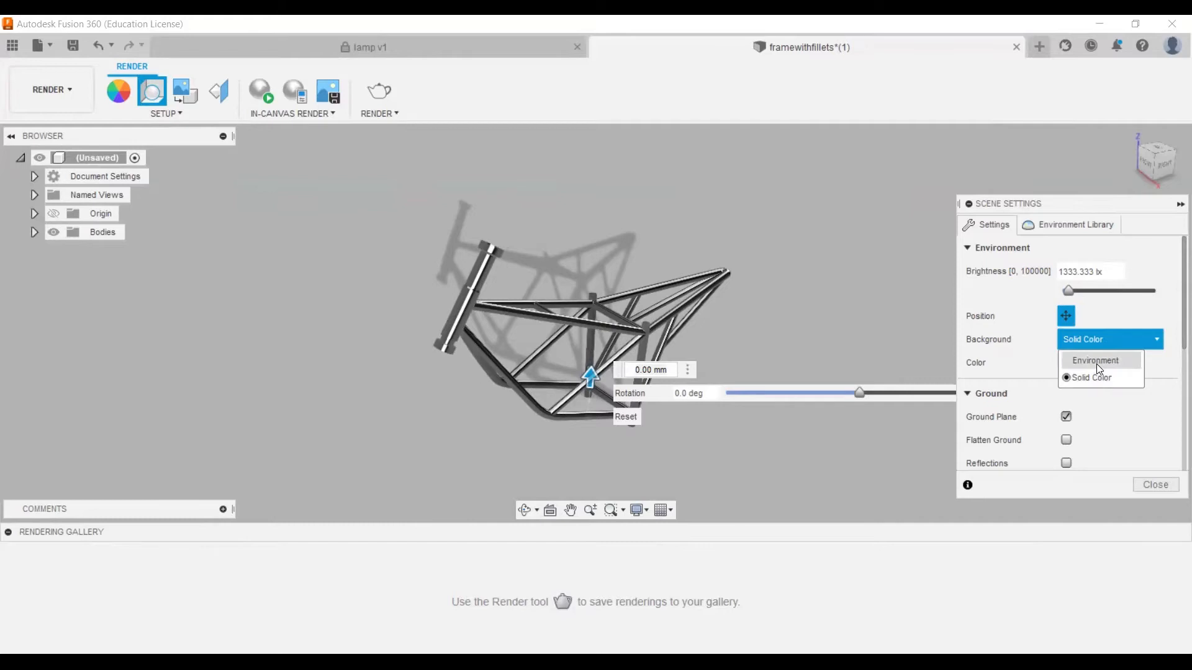
pyautogui.click(1096, 362)
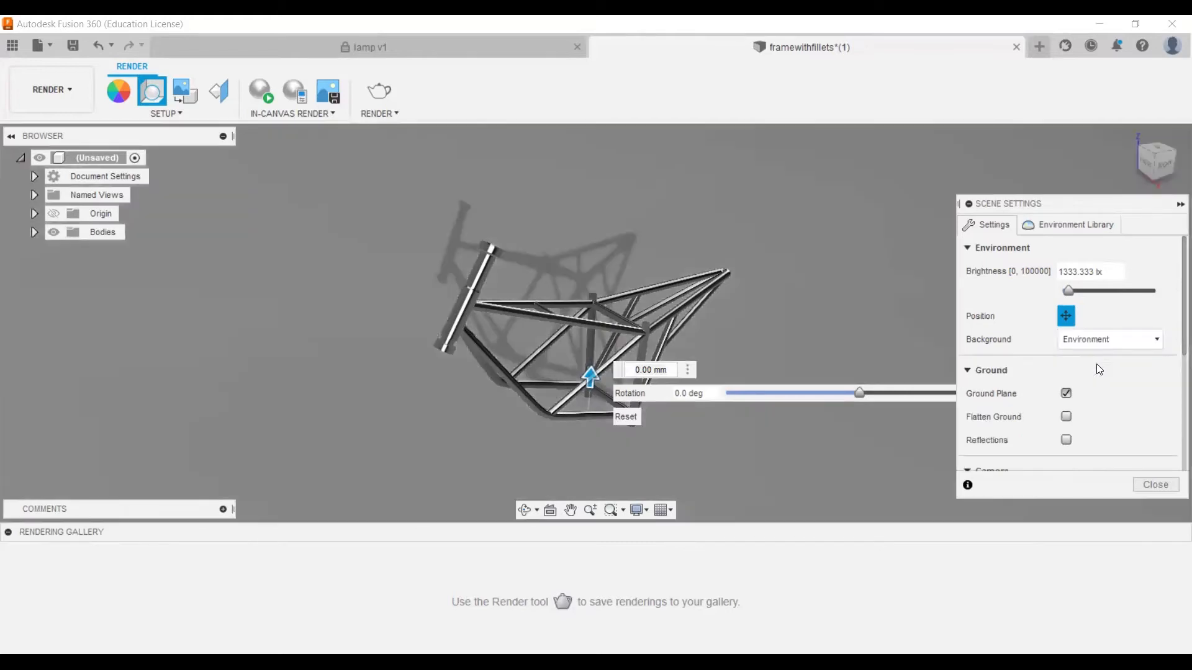
# Step: Apply the Crossroads environment from the environment library to the scene and view the frame at road level
pyautogui.click(1061, 227)
pyautogui.scroll(-5, 1030, 397)
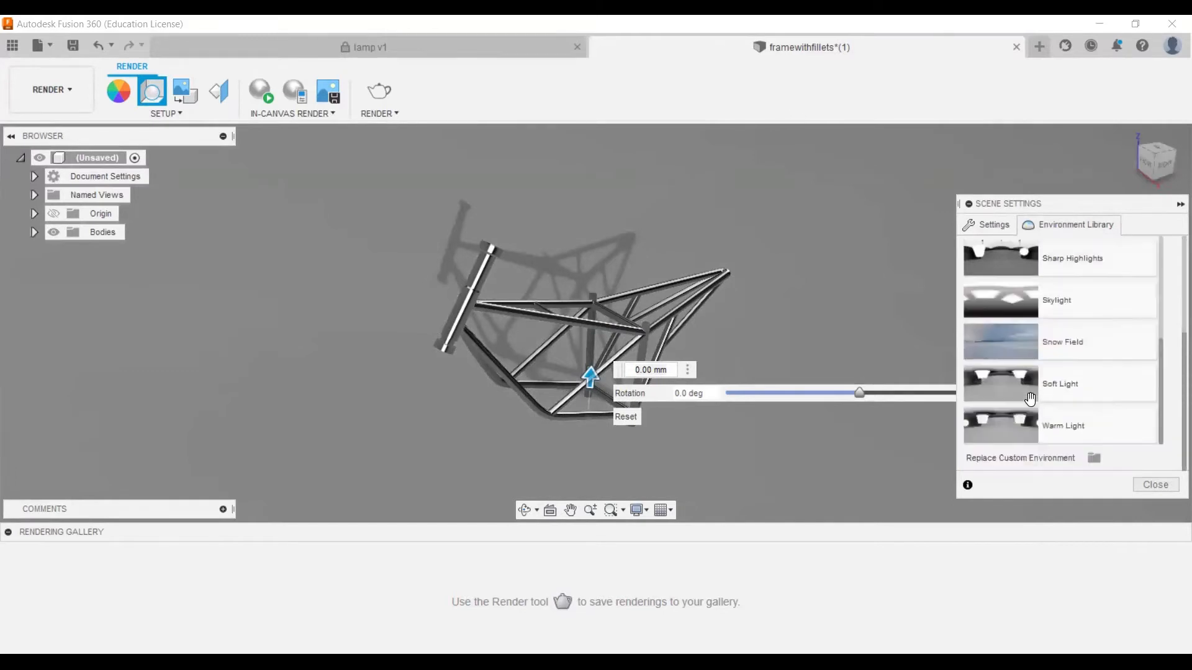
pyautogui.scroll(3, 1030, 398)
pyautogui.scroll(5, 1021, 339)
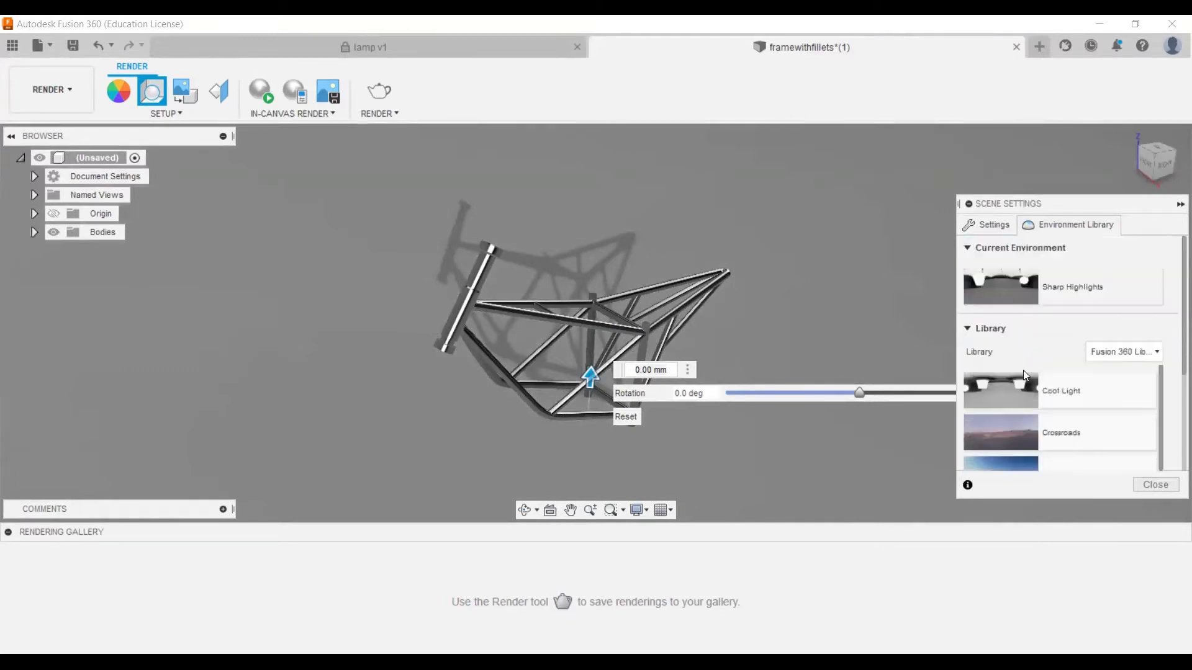
pyautogui.moveTo(1012, 434); pyautogui.dragTo(833, 386)
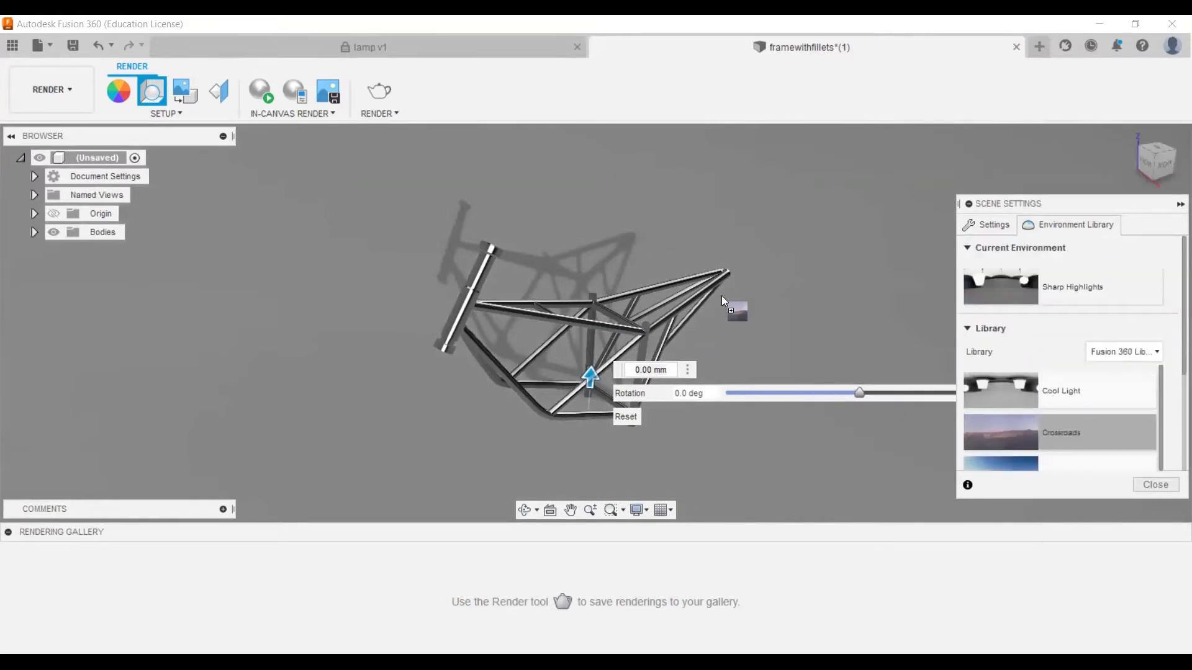
pyautogui.moveTo(721, 296); pyautogui.dragTo(725, 298)
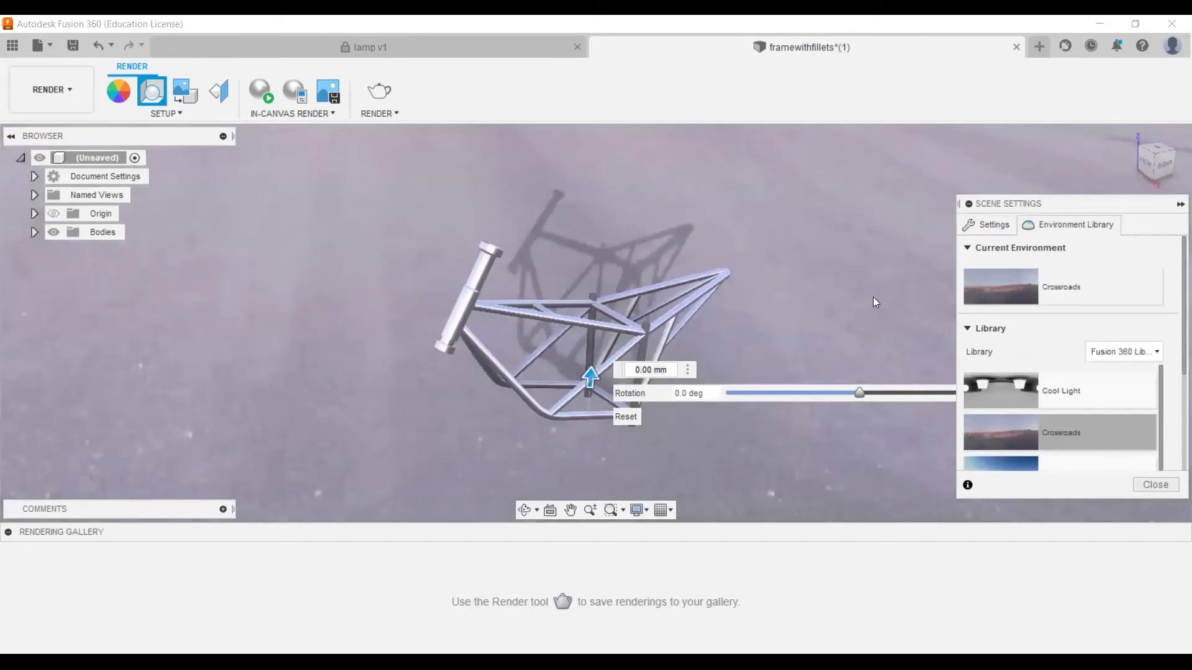
pyautogui.click(1160, 151)
pyautogui.keyDown('shift'); pyautogui.moveTo(772, 215); pyautogui.dragTo(789, 175, button='middle'); pyautogui.keyUp('shift')
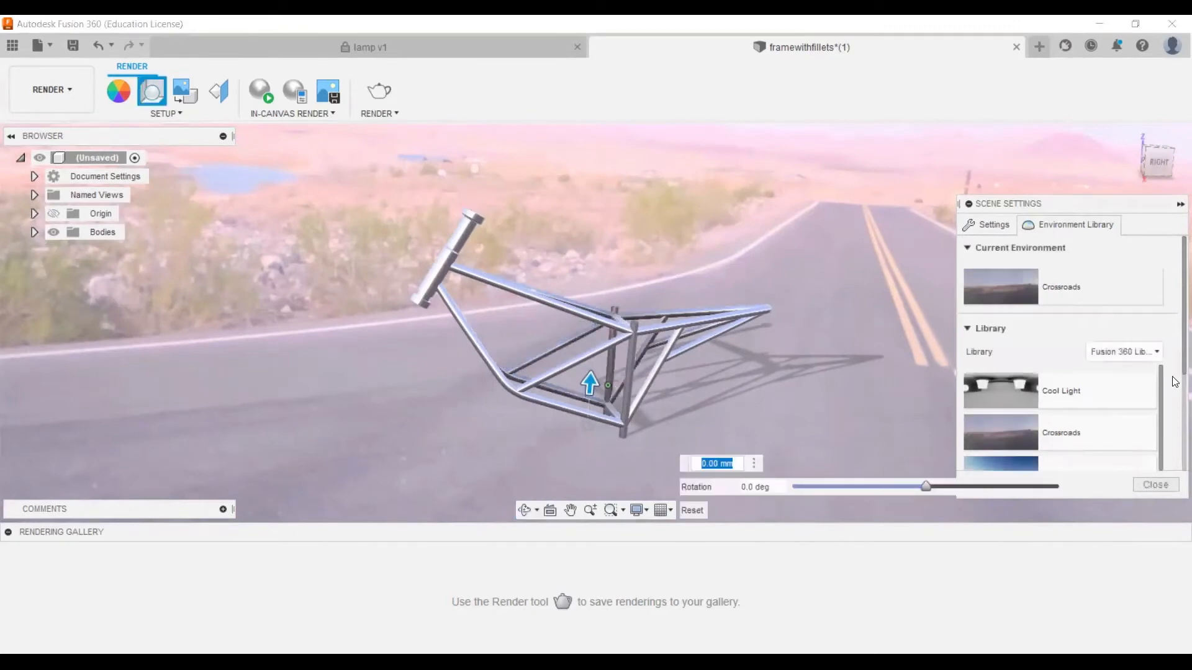
# Step: Replace the scene environment with Plaza from the environment library and check the frame against it
pyautogui.scroll(-3, 1092, 401)
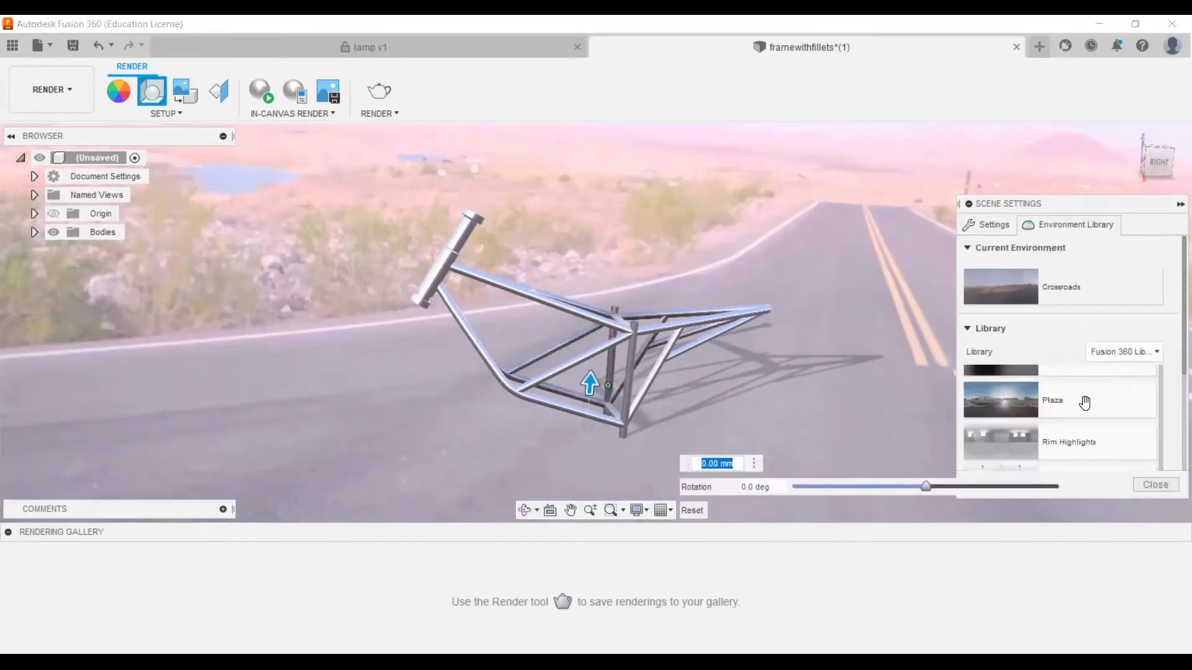
pyautogui.moveTo(1078, 402); pyautogui.dragTo(880, 421)
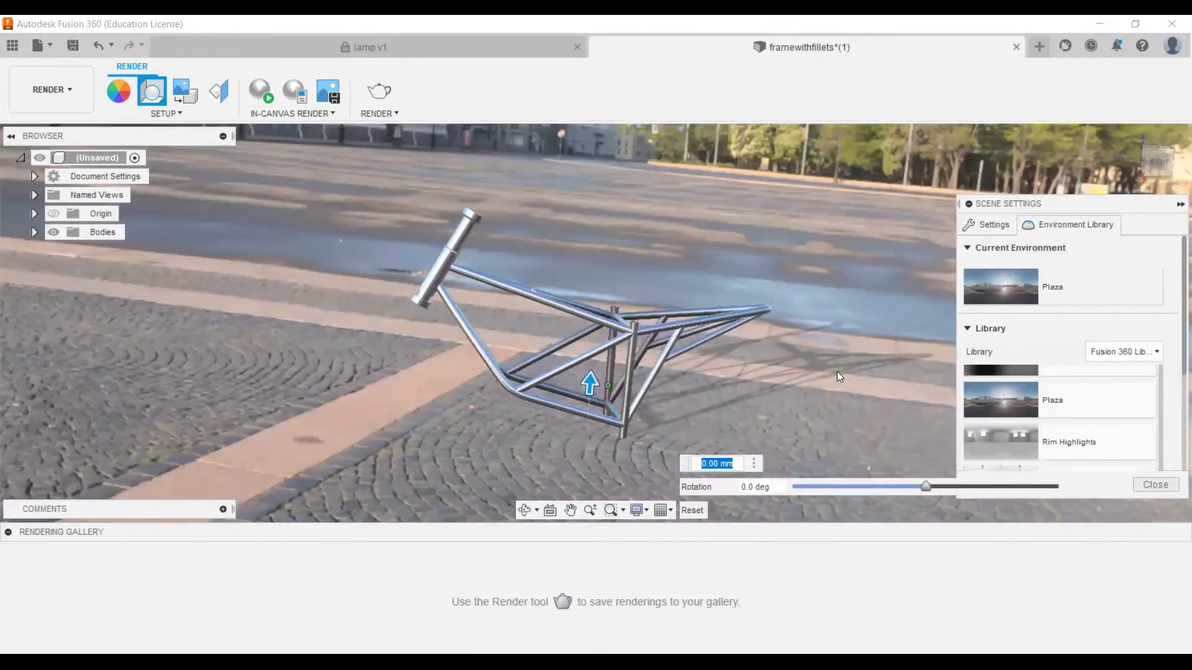
pyautogui.moveTo(836, 372)
pyautogui.keyDown('shift'); pyautogui.mouseDown(button='middle')
pyautogui.moveTo(830, 352)
pyautogui.moveTo(845, 361)
pyautogui.mouseUp(button='middle'); pyautogui.keyUp('shift')
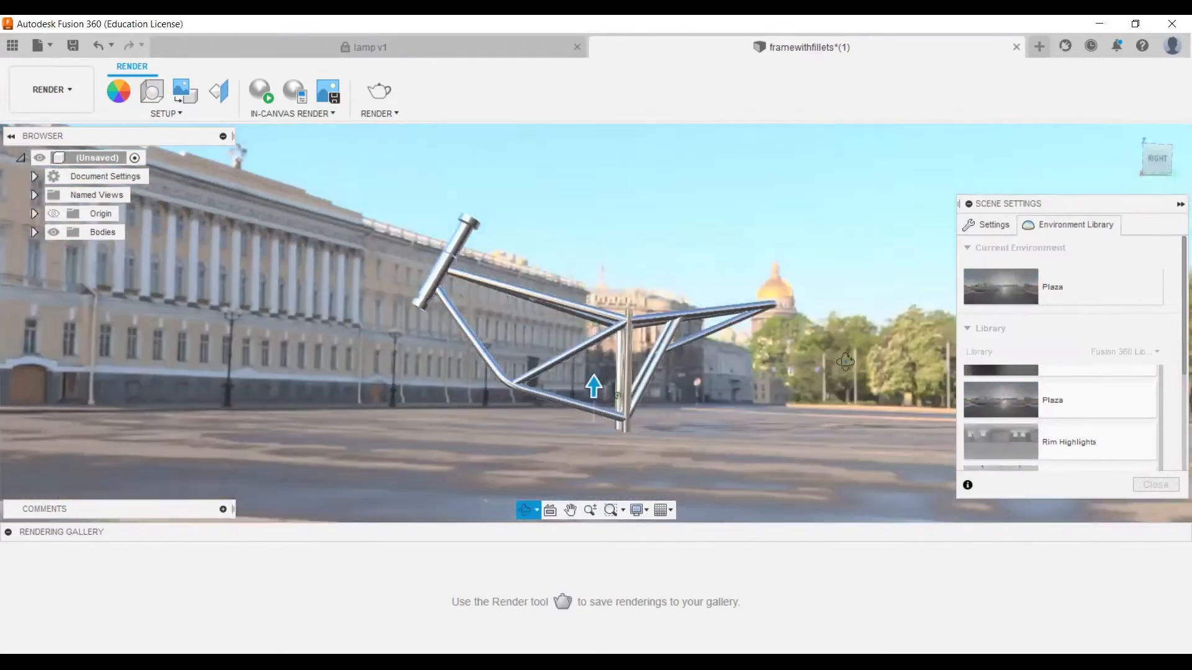
# Step: Load the custom HDR environment lilienstein_4k.exr from the Downloads folder as the scene environment
pyautogui.scroll(-5, 1093, 470)
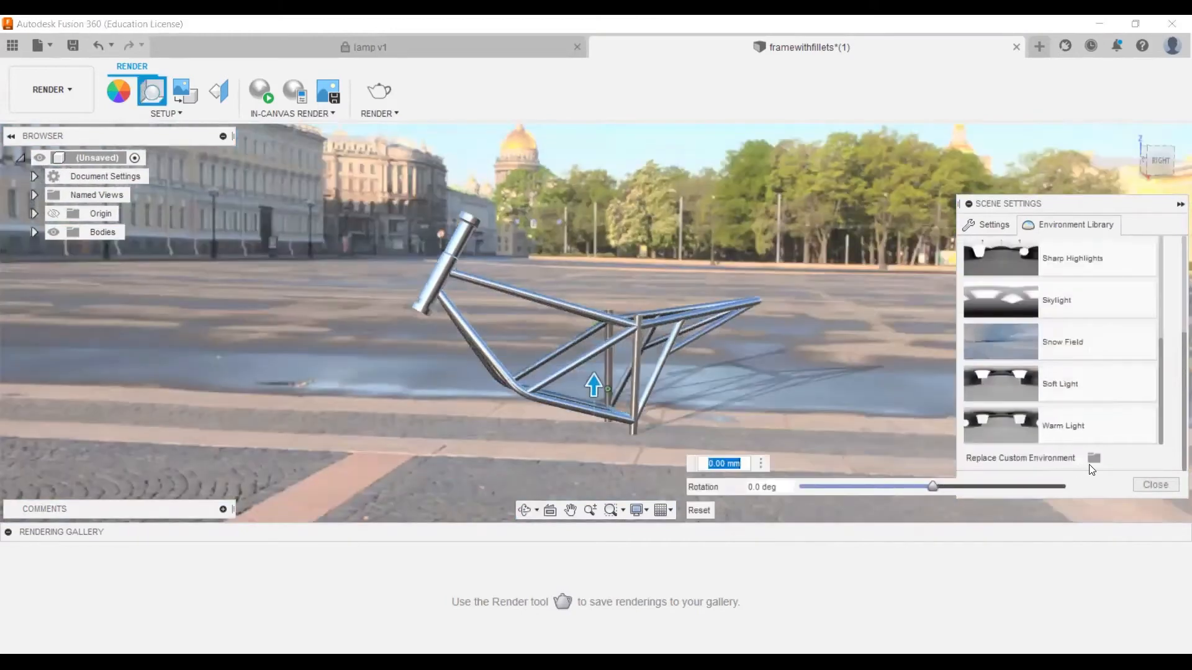
pyautogui.click(1093, 462)
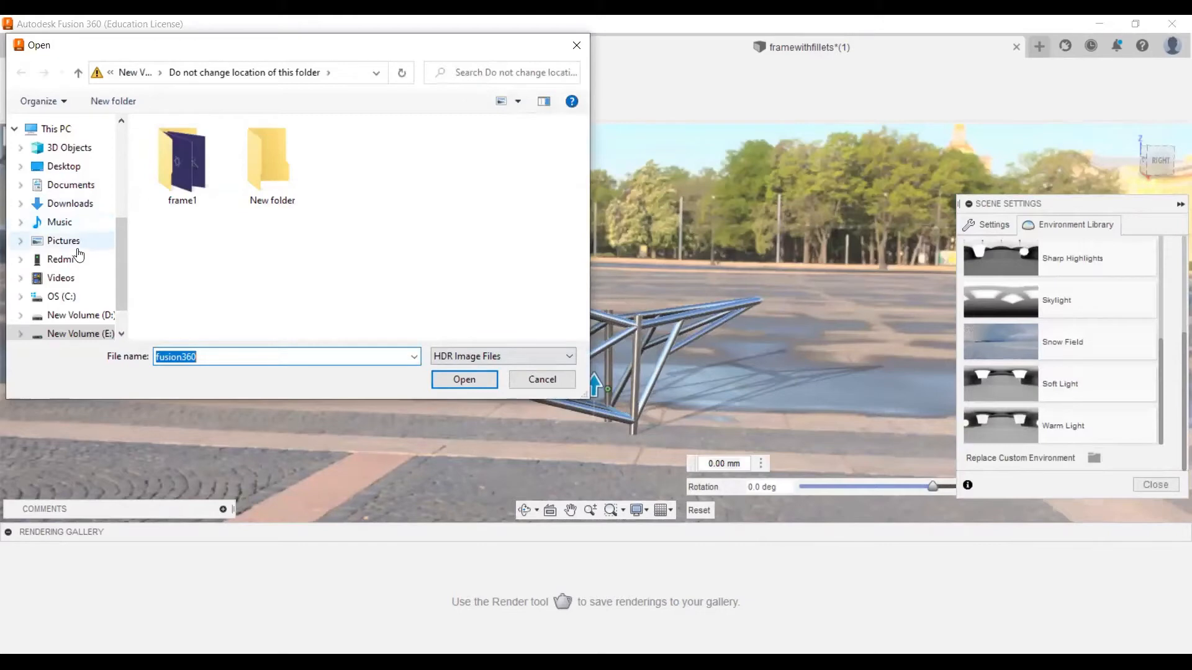
pyautogui.click(93, 204)
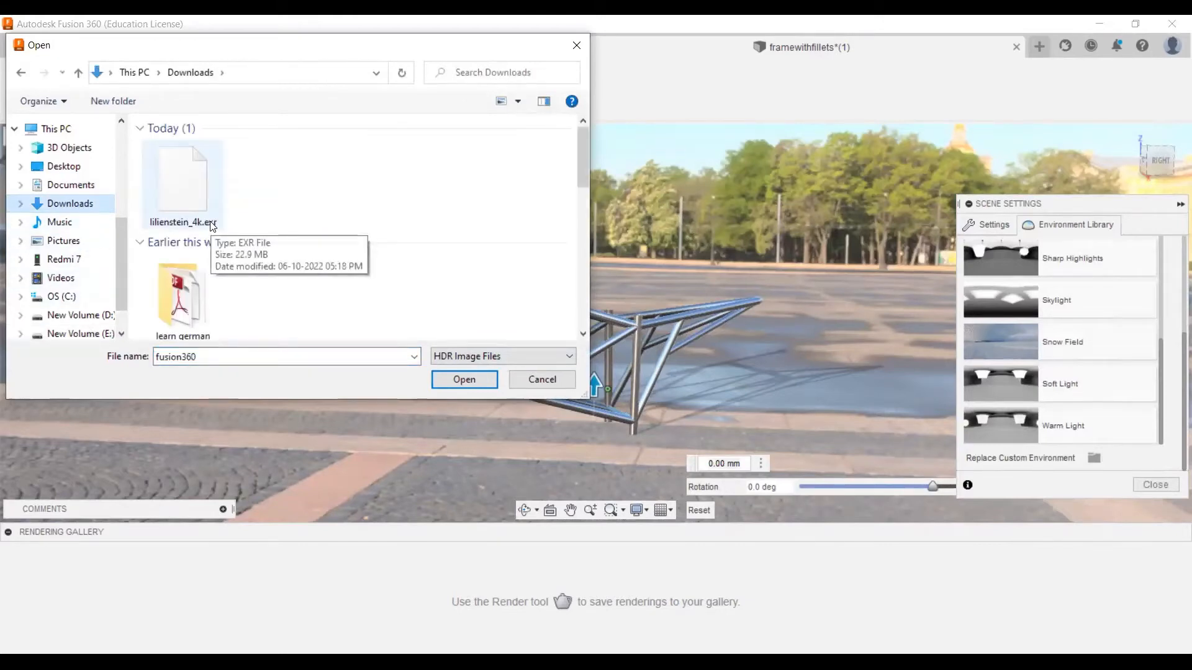
pyautogui.click(205, 218)
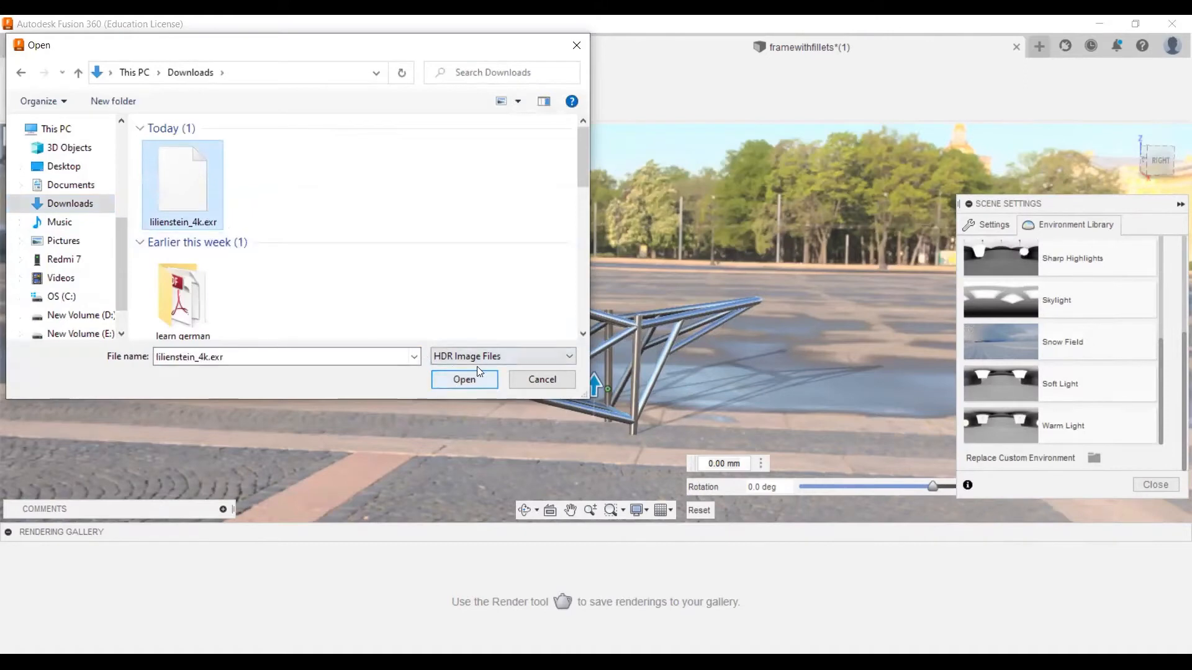
pyautogui.click(479, 382)
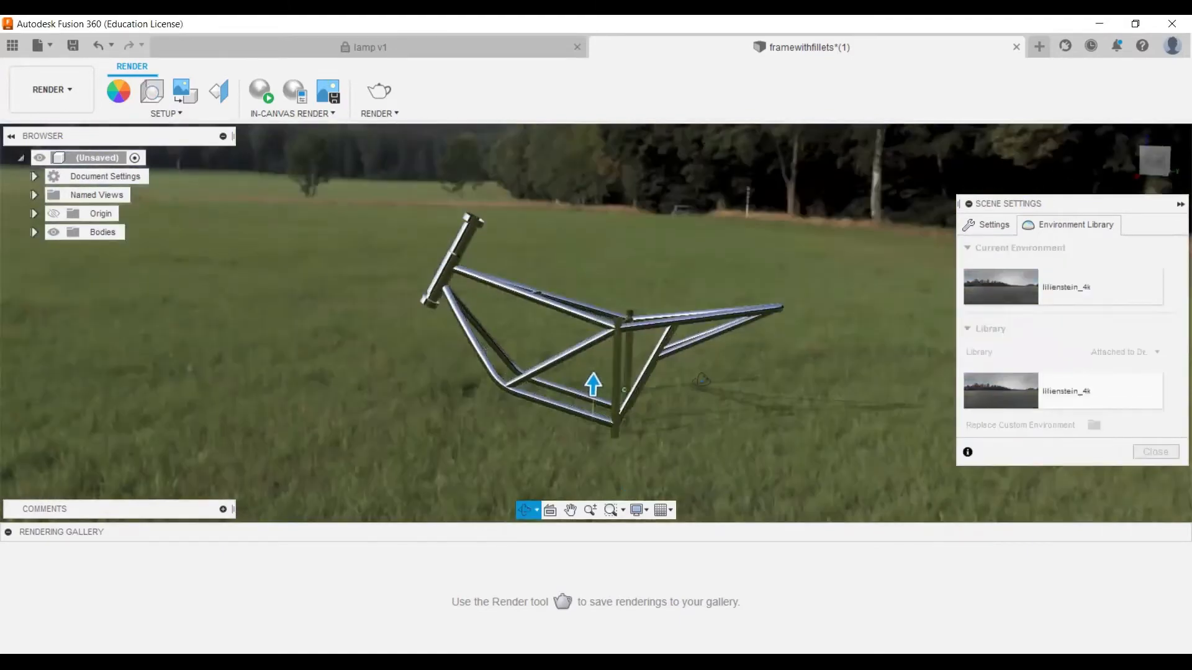
# Step: Rotate the custom environment to 35.6 deg around the frame and close the scene settings
pyautogui.keyDown('shift'); pyautogui.moveTo(701, 379); pyautogui.dragTo(770, 376, button='middle'); pyautogui.keyUp('shift')
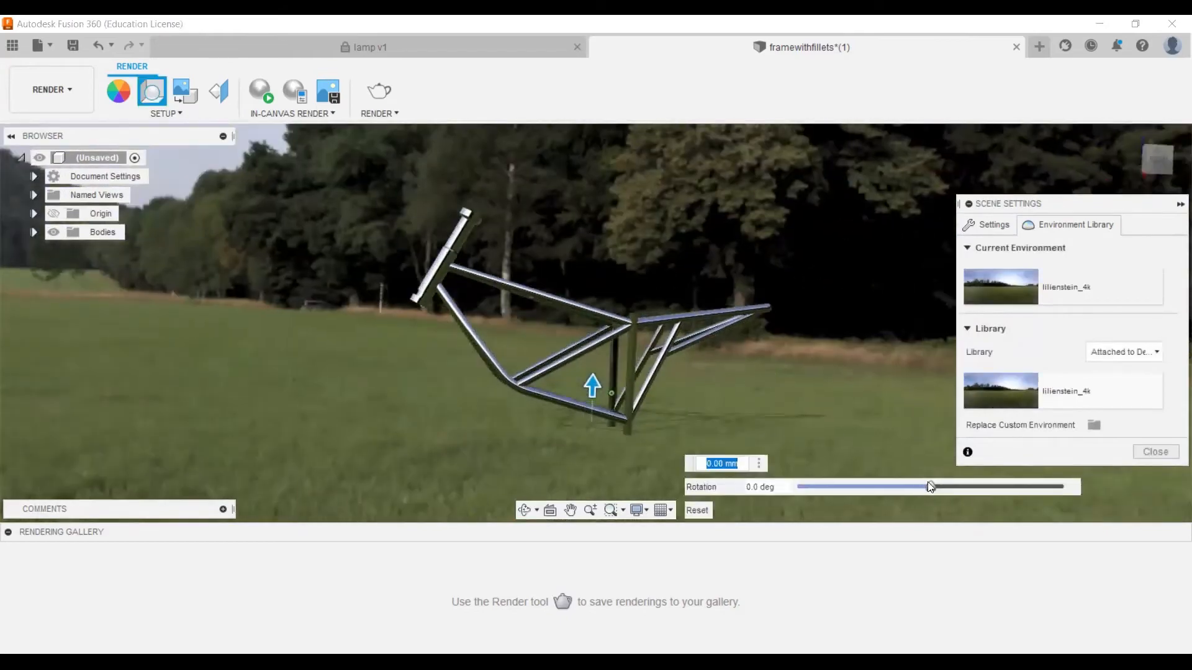
pyautogui.moveTo(927, 482); pyautogui.dragTo(956, 488)
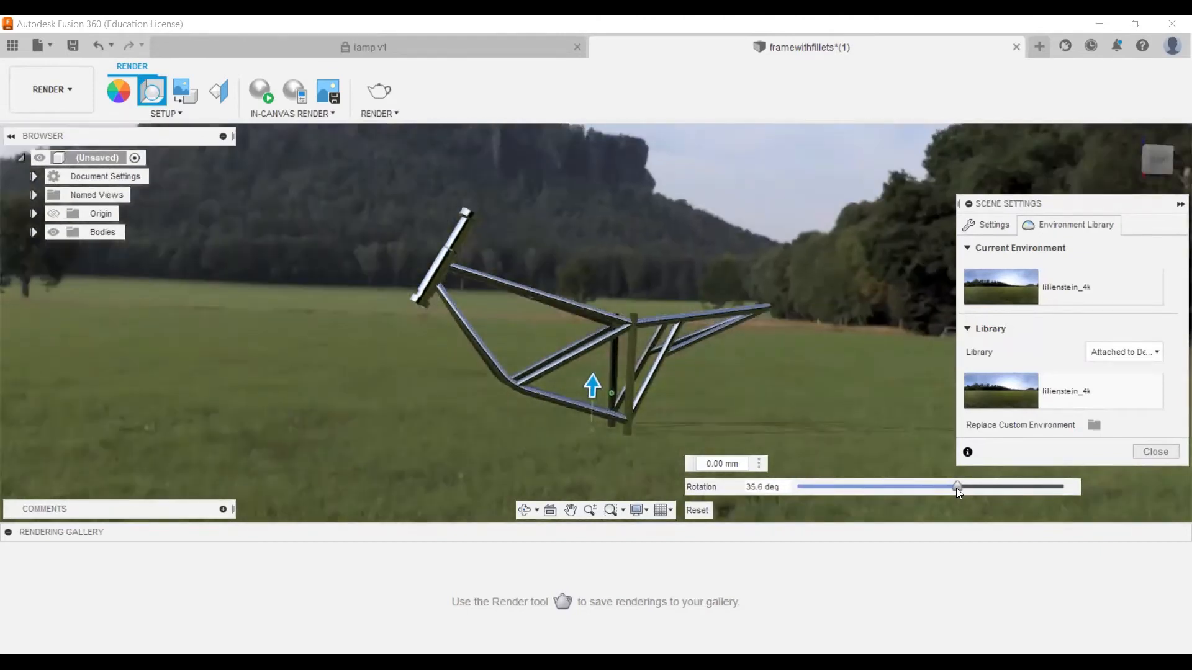
pyautogui.press('Escape')
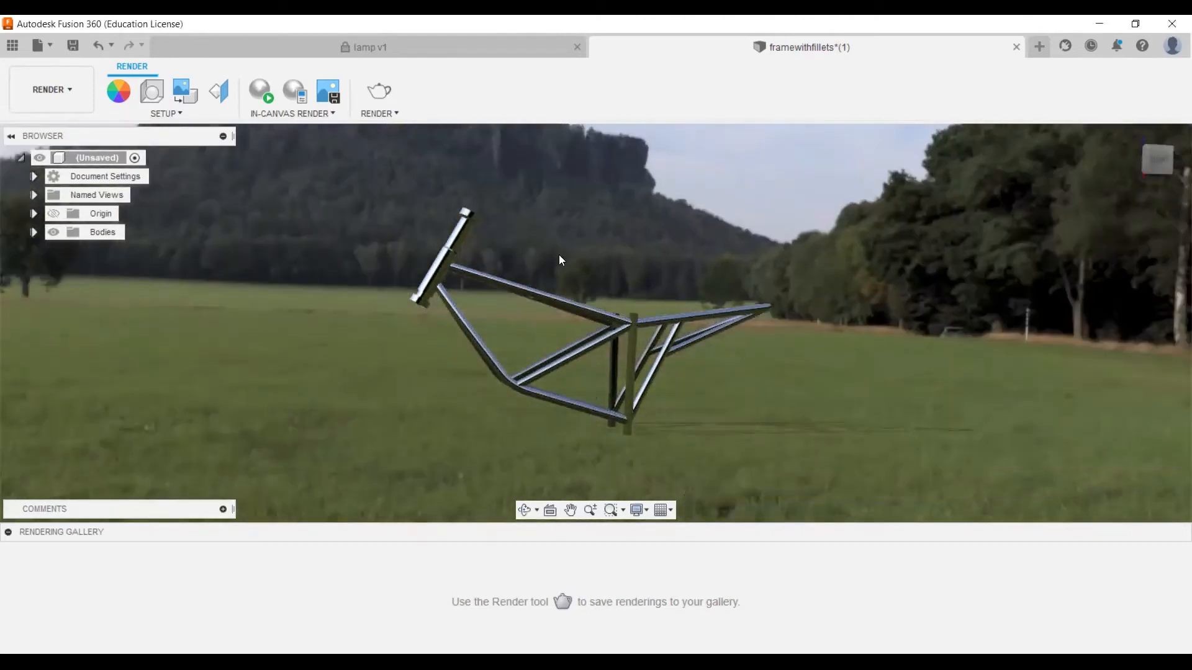
# Step: Insert the fusion360 image from the local Downloads folder as a decal on the upper face of the head tube
pyautogui.click(213, 111)
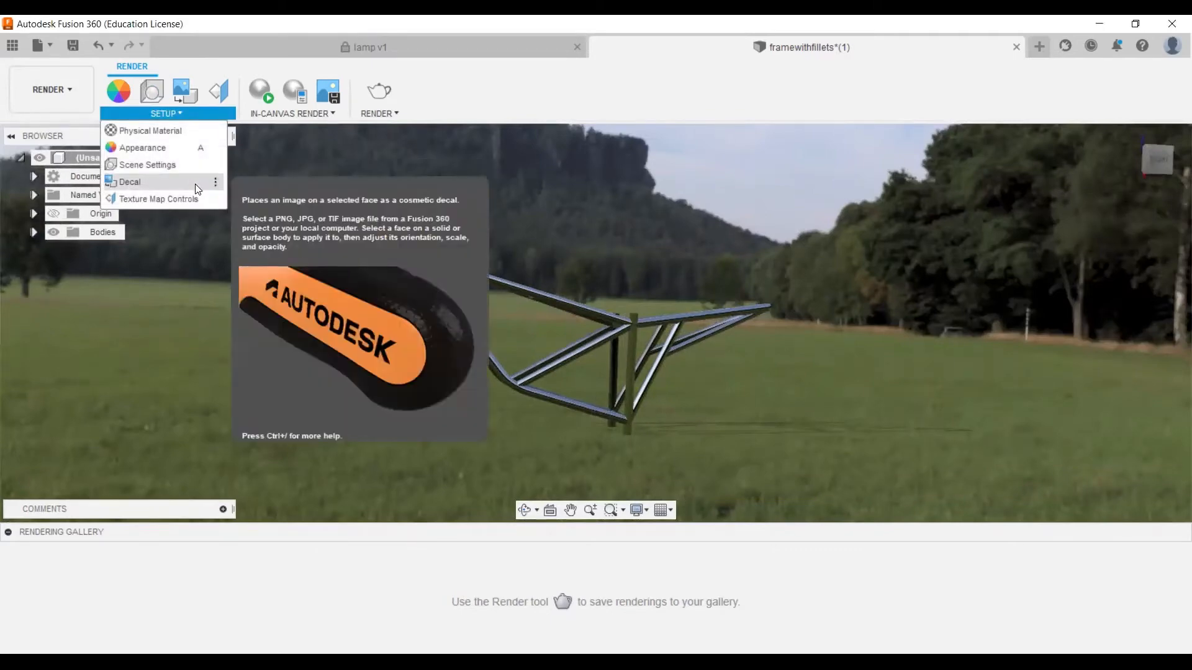
pyautogui.click(195, 183)
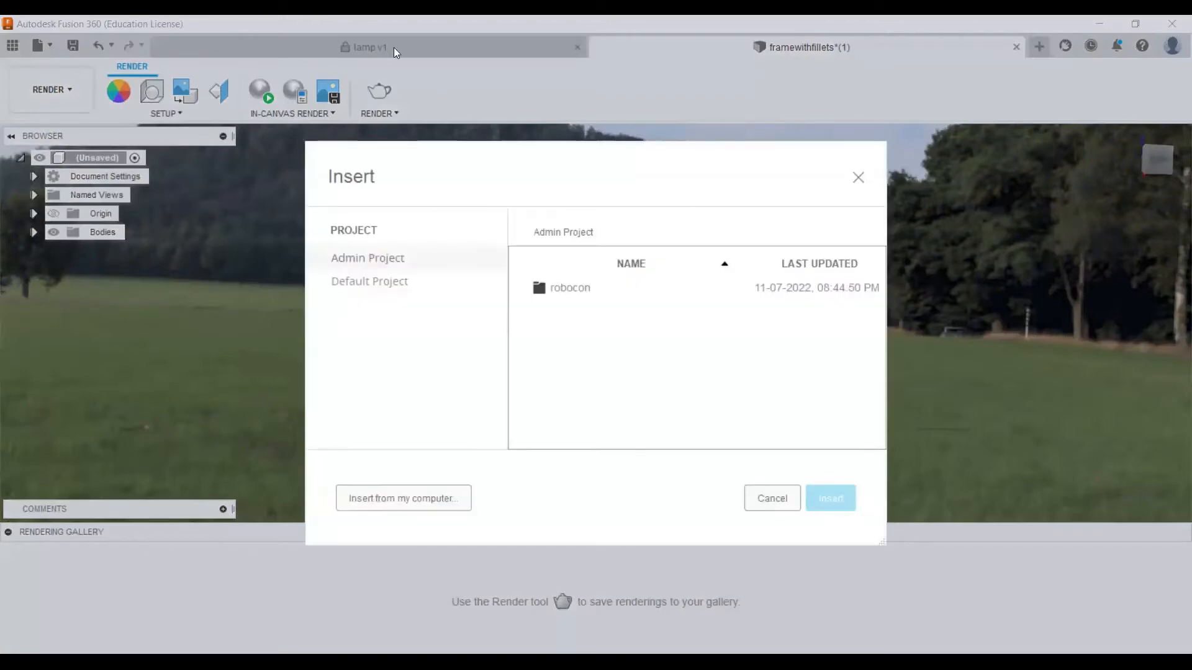
pyautogui.click(414, 499)
pyautogui.scroll(-3, 252, 243)
pyautogui.scroll(-10, 252, 244)
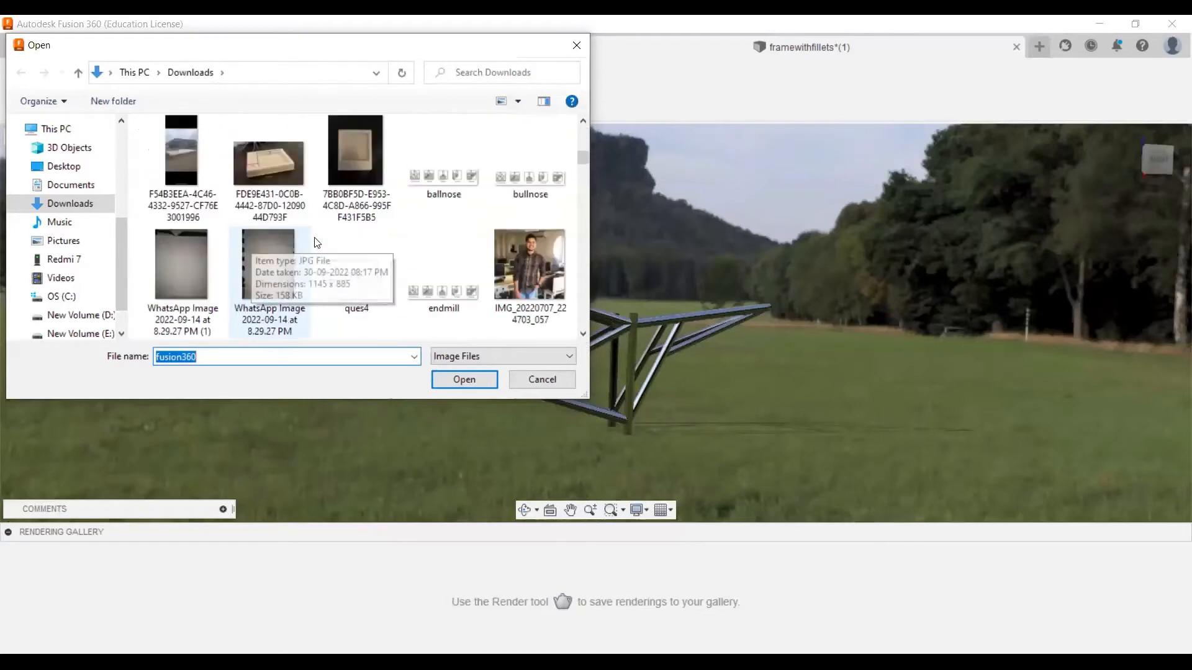
pyautogui.scroll(-9, 329, 244)
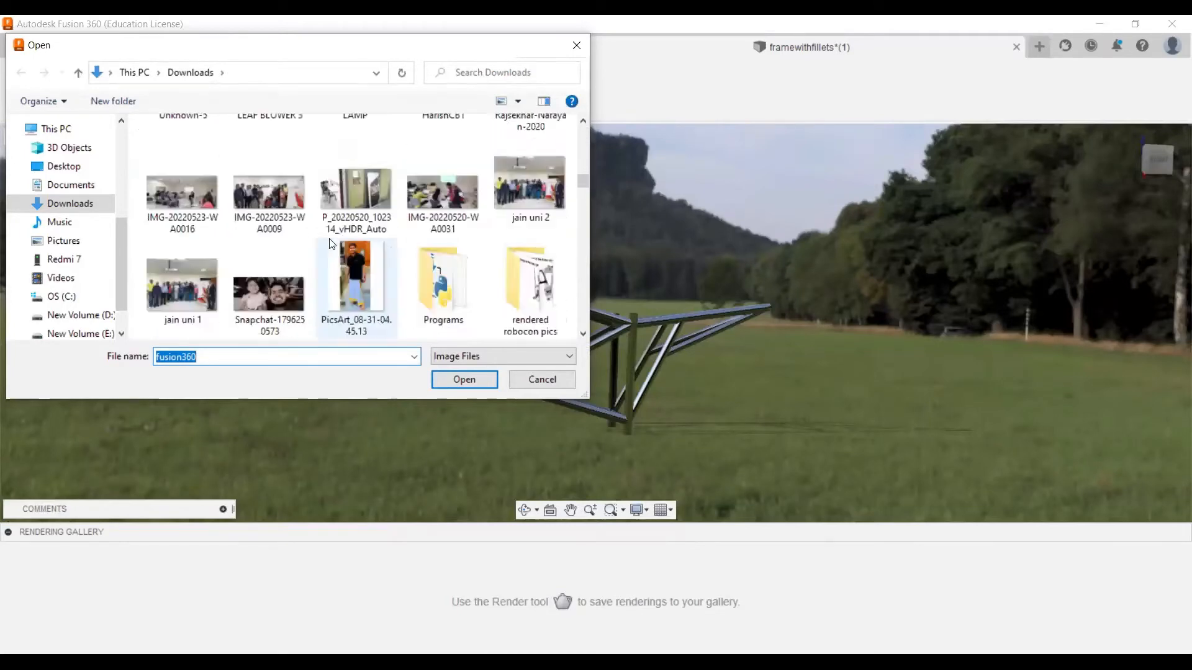
pyautogui.click(281, 186)
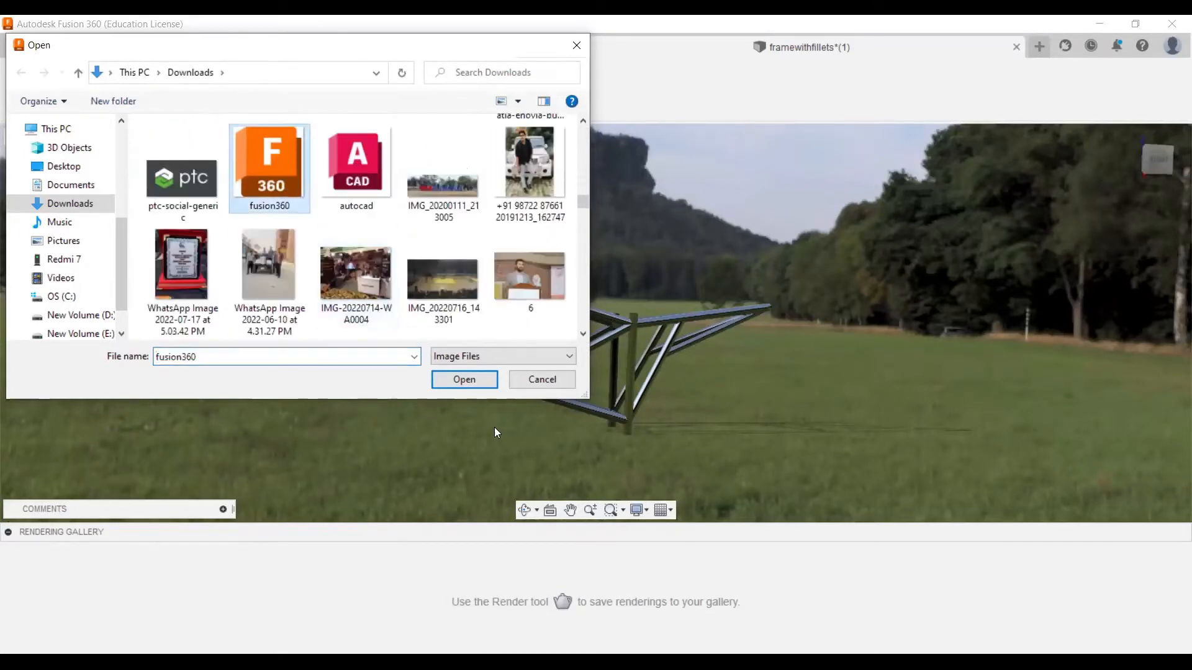
pyautogui.click(478, 387)
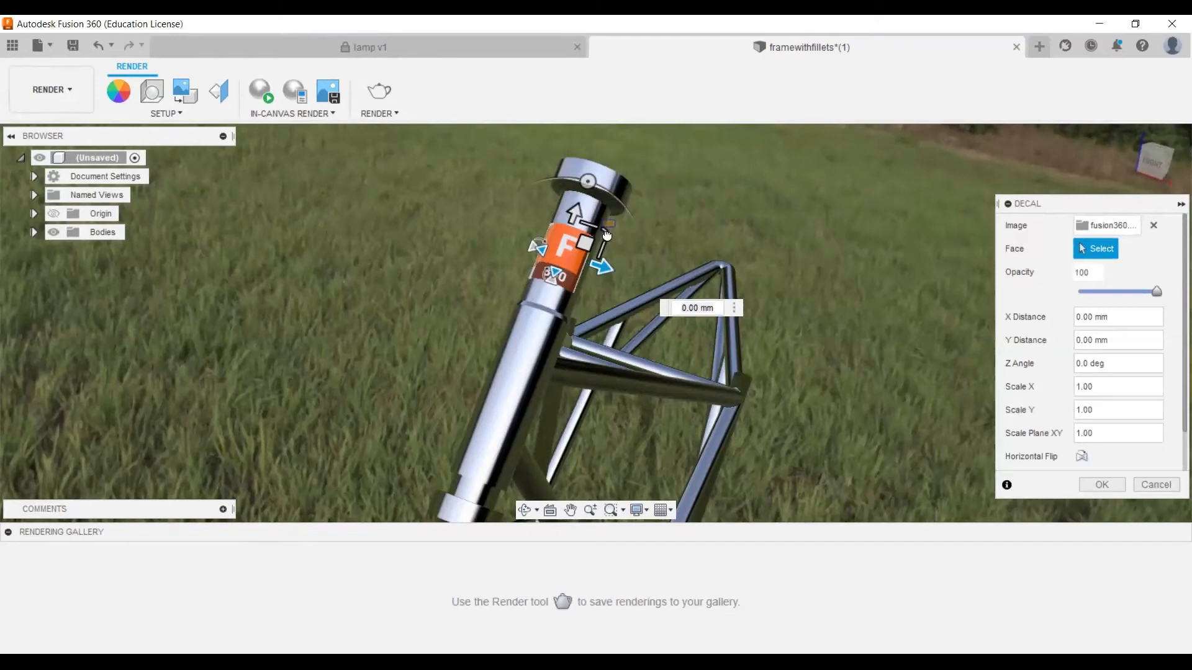
# Step: Scale the head tube decal uniformly to 1.175 and confirm the decal
pyautogui.moveTo(603, 235); pyautogui.dragTo(606, 231)
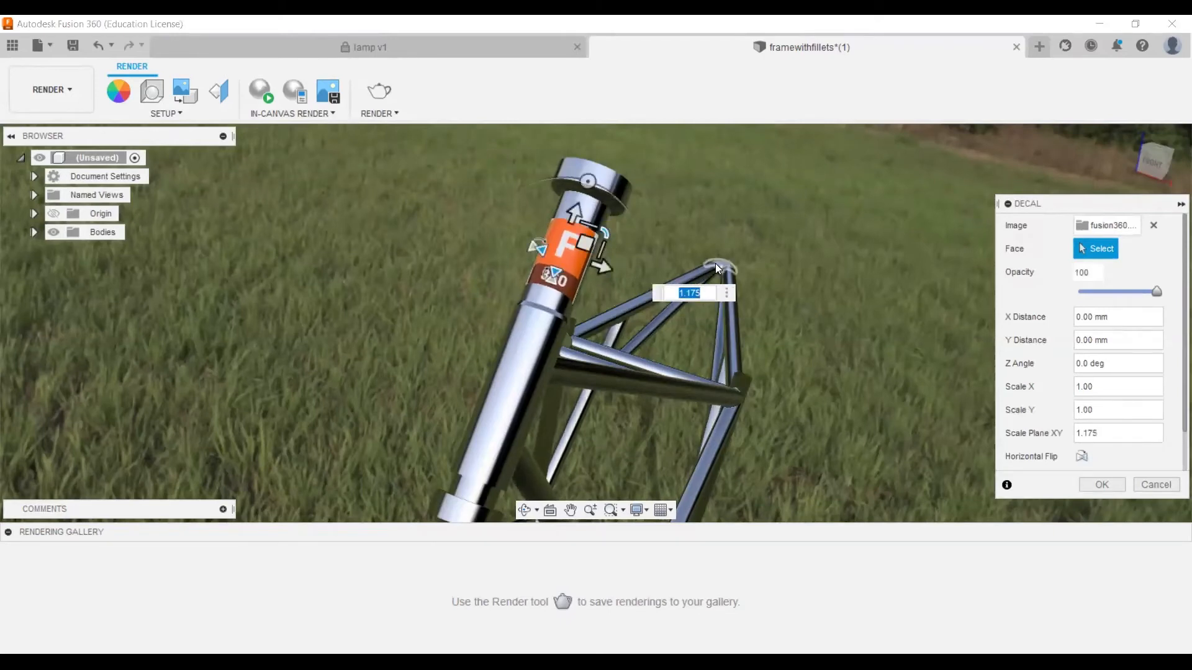
pyautogui.scroll(1, 711, 259)
pyautogui.keyDown('shift'); pyautogui.moveTo(712, 261); pyautogui.dragTo(683, 260, button='middle'); pyautogui.keyUp('shift')
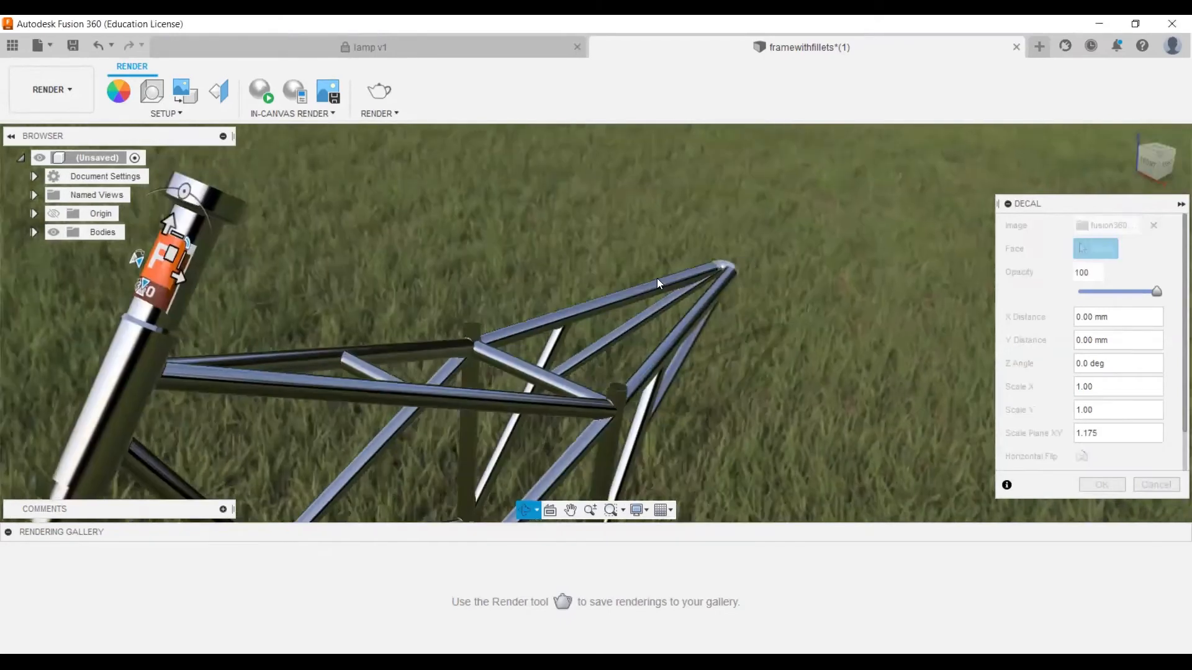
pyautogui.scroll(-1, 657, 278)
pyautogui.click(1109, 484)
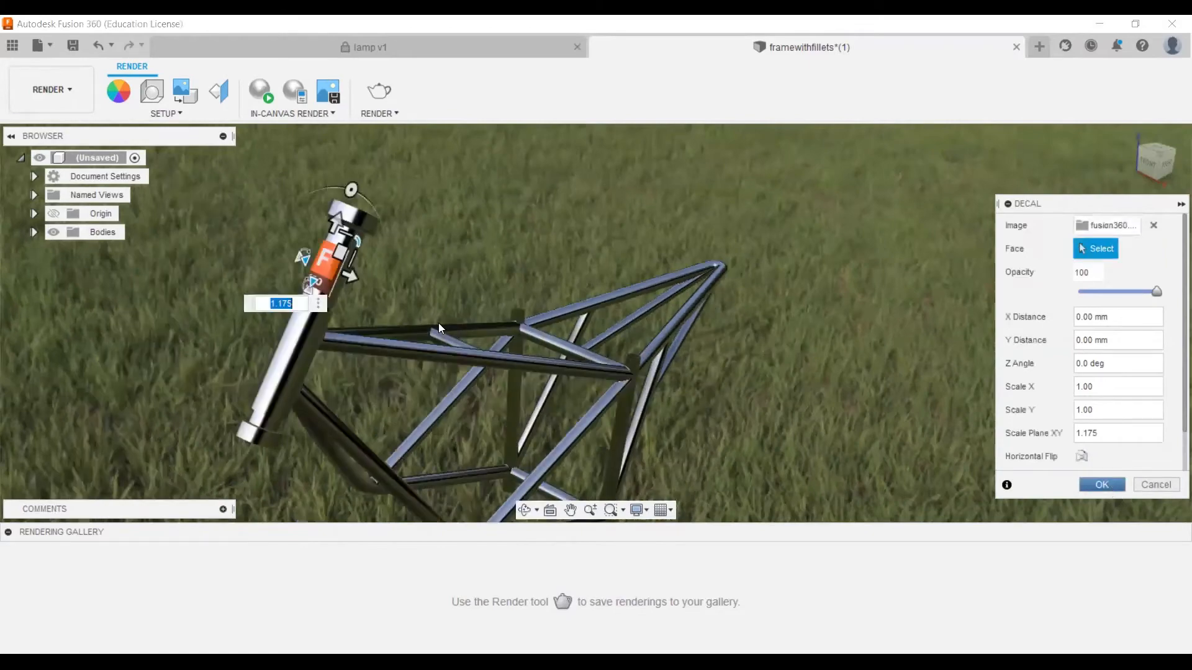
pyautogui.scroll(-1, 481, 316)
pyautogui.keyDown('shift'); pyautogui.moveTo(621, 320); pyautogui.dragTo(588, 312, button='middle'); pyautogui.keyUp('shift')
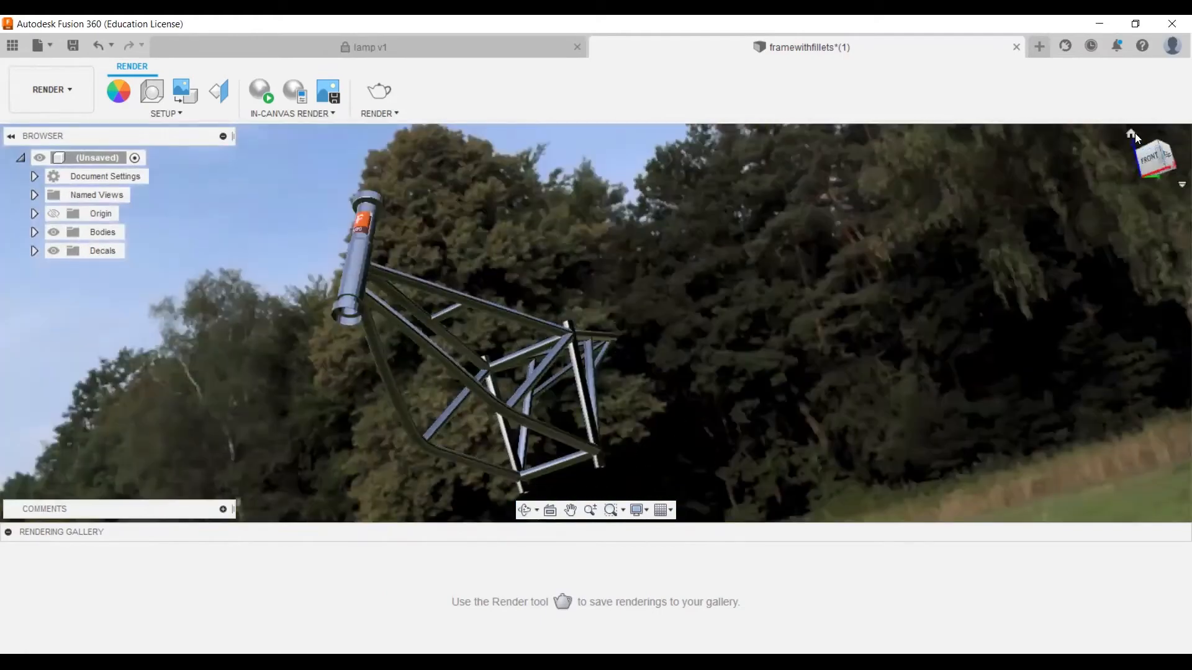
pyautogui.click(1132, 134)
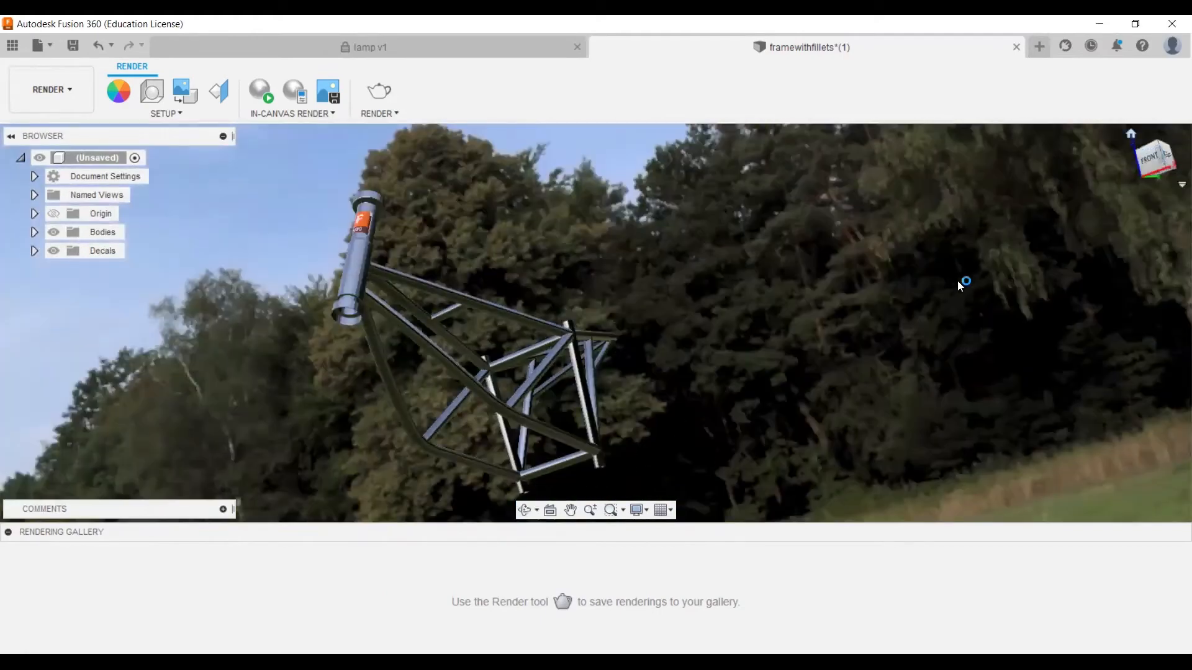
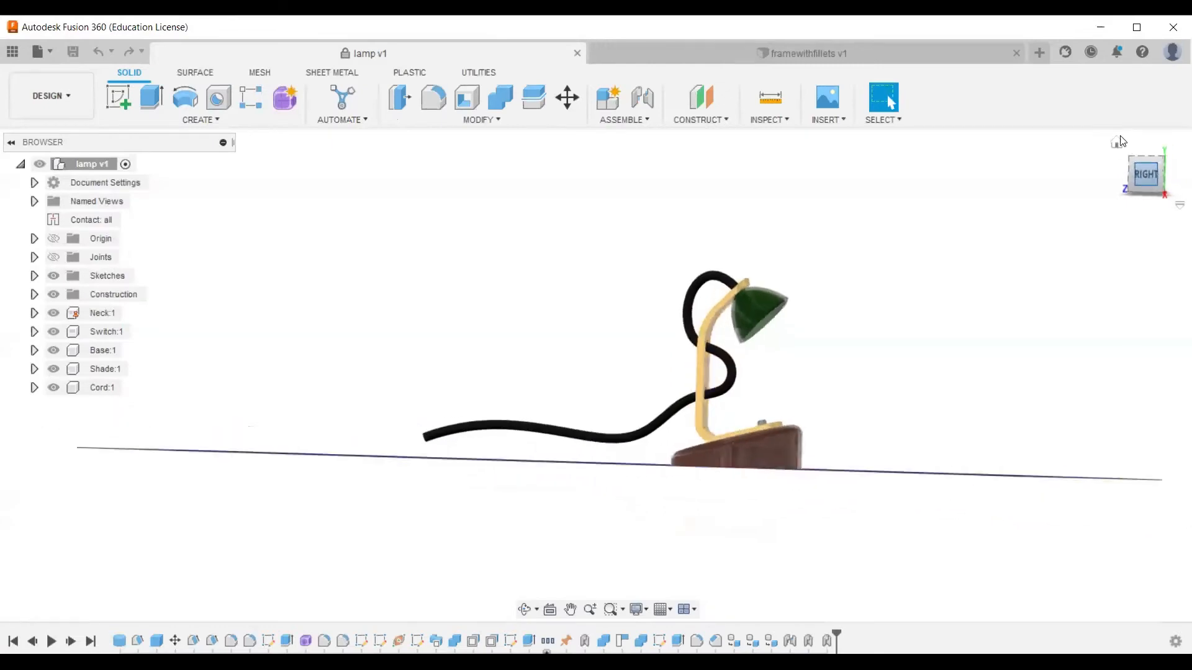
pyautogui.click(1117, 144)
pyautogui.keyDown('shift'); pyautogui.moveTo(928, 335); pyautogui.dragTo(1098, 39, button='middle'); pyautogui.keyUp('shift')
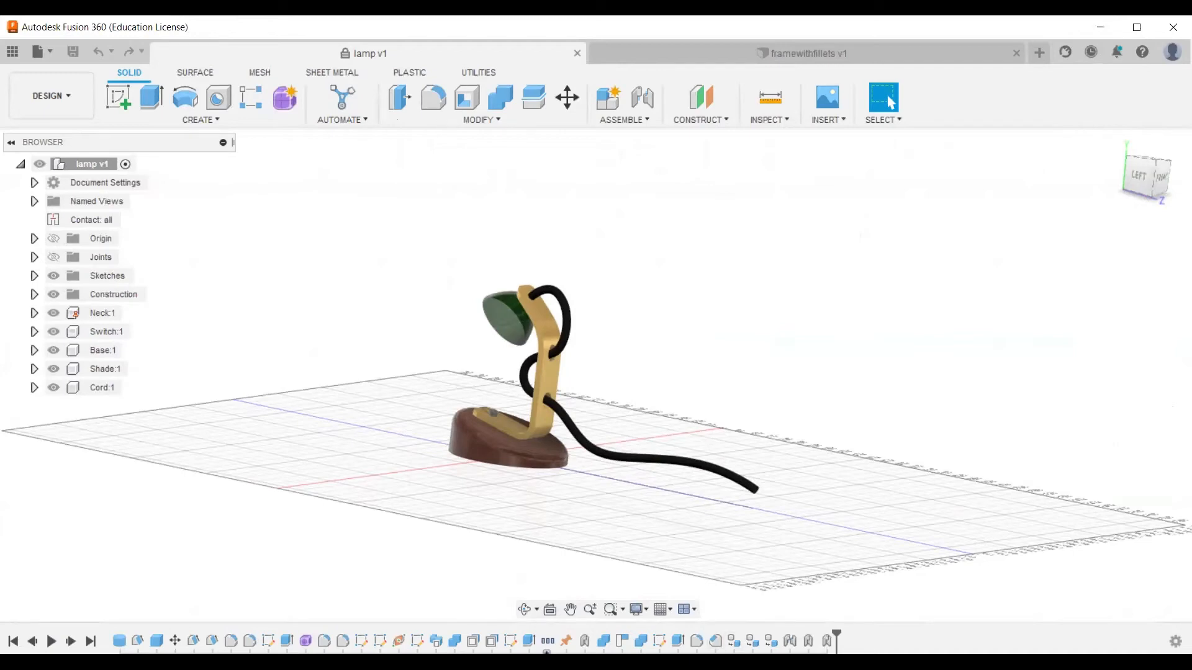
# Step: Switch to the framewithfillets document, check the status of its rendering in the gallery, and close the status window
pyautogui.click(791, 48)
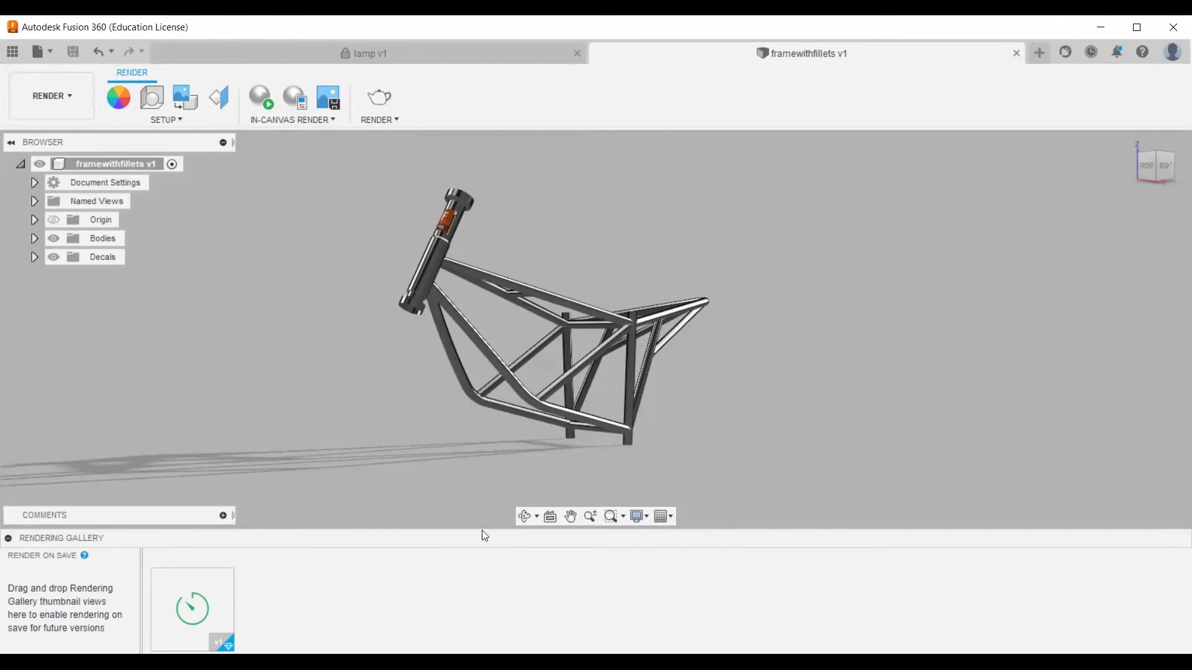
pyautogui.click(198, 588)
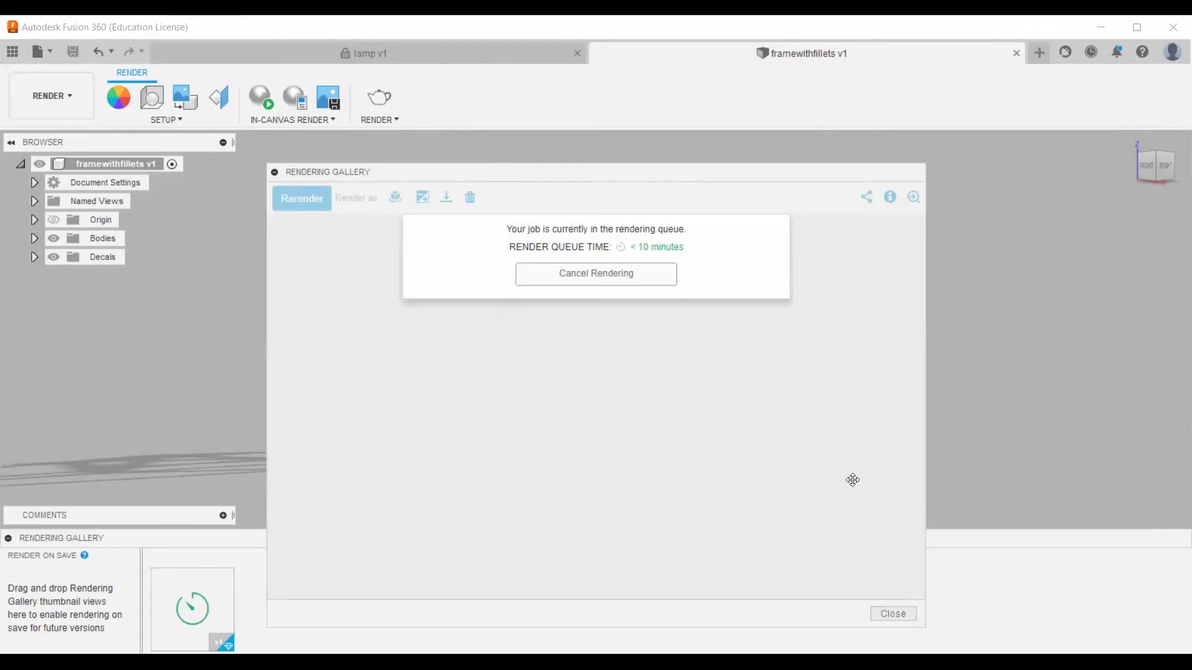
pyautogui.click(908, 617)
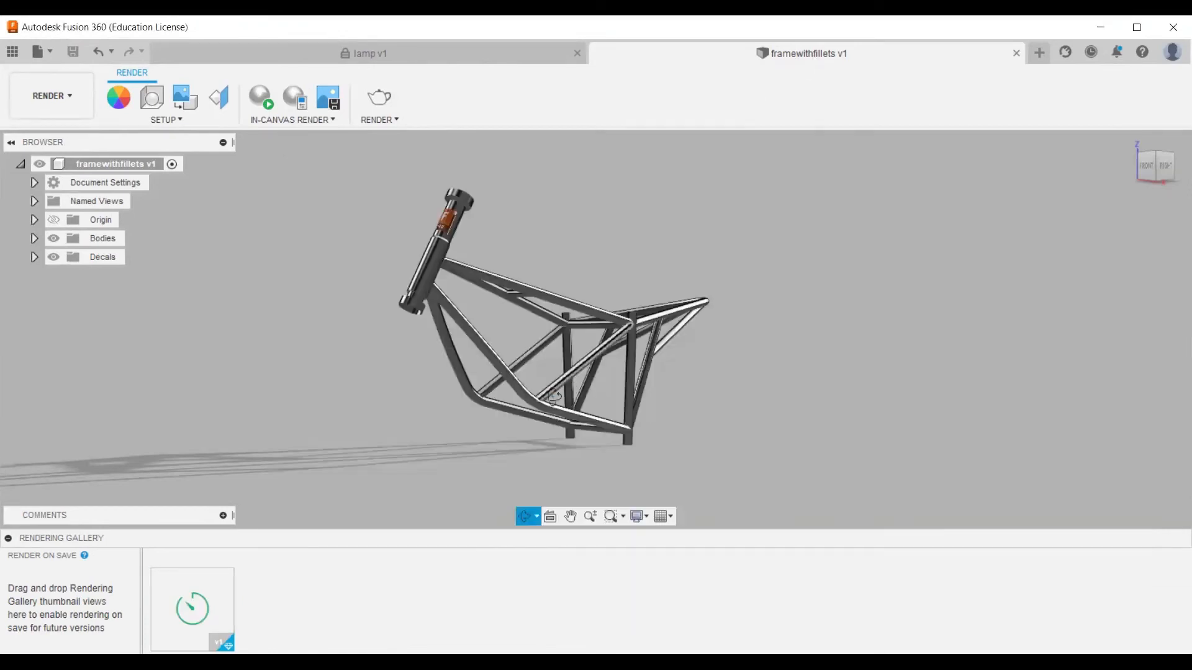
# Step: Apply the Aluminum nitride (AlN) appearance from the Plastic category to the frame body
pyautogui.click(160, 120)
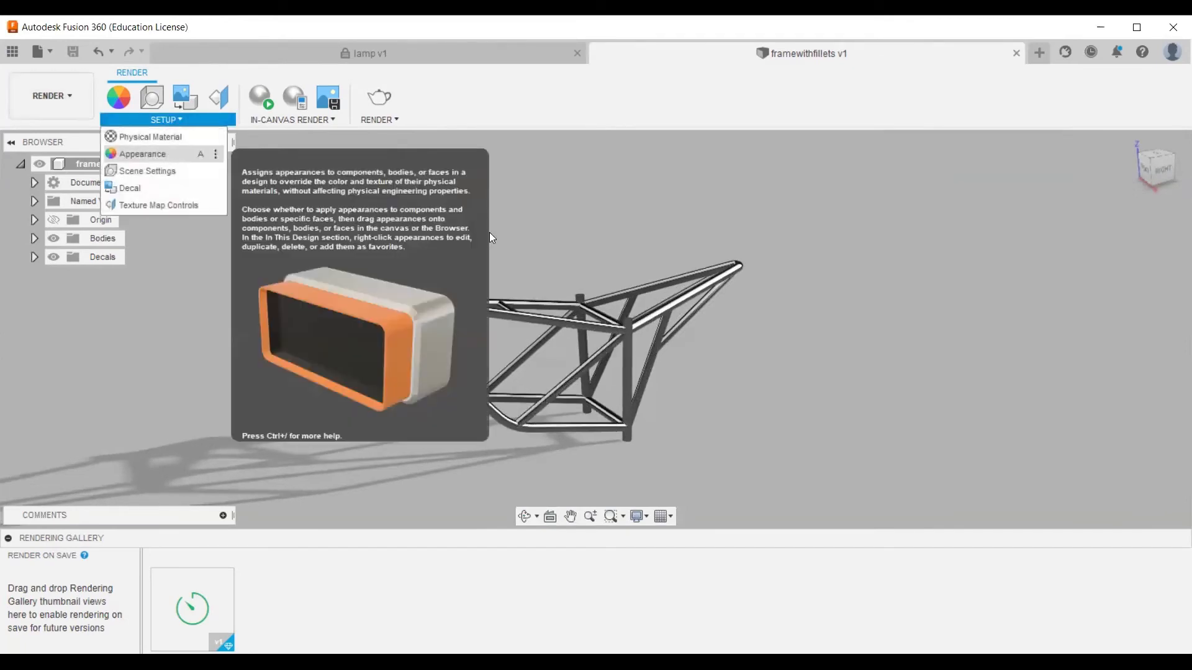
pyautogui.click(162, 153)
pyautogui.scroll(-5, 953, 431)
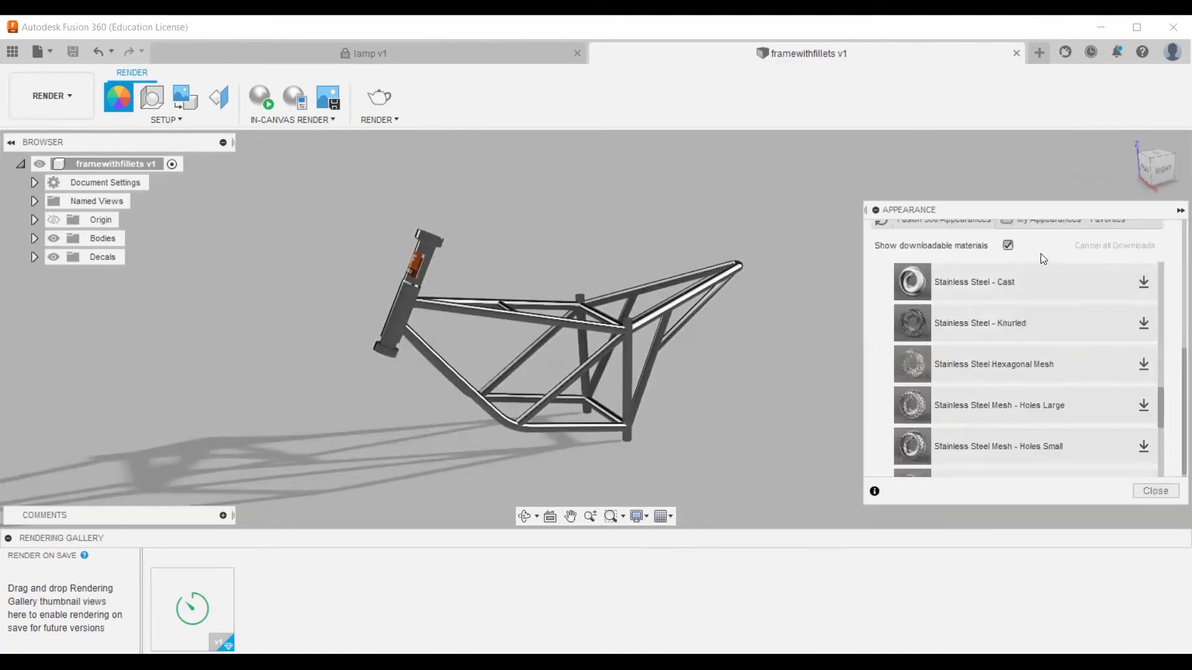
pyautogui.moveTo(1161, 421); pyautogui.dragTo(1160, 464)
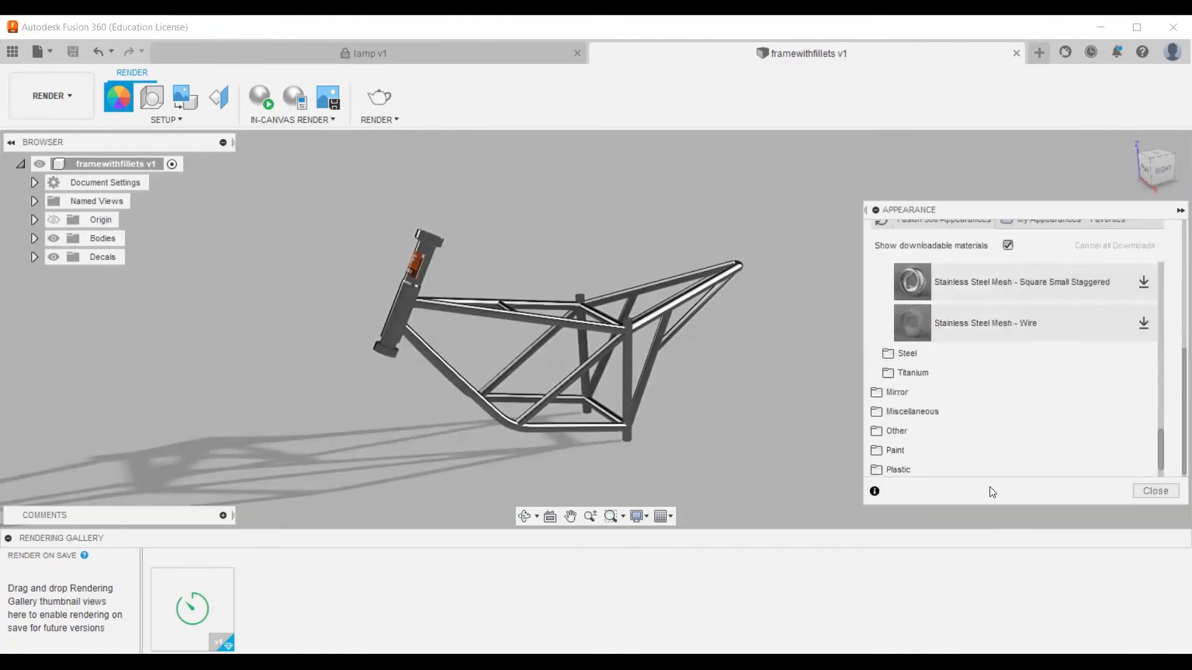
pyautogui.click(918, 470)
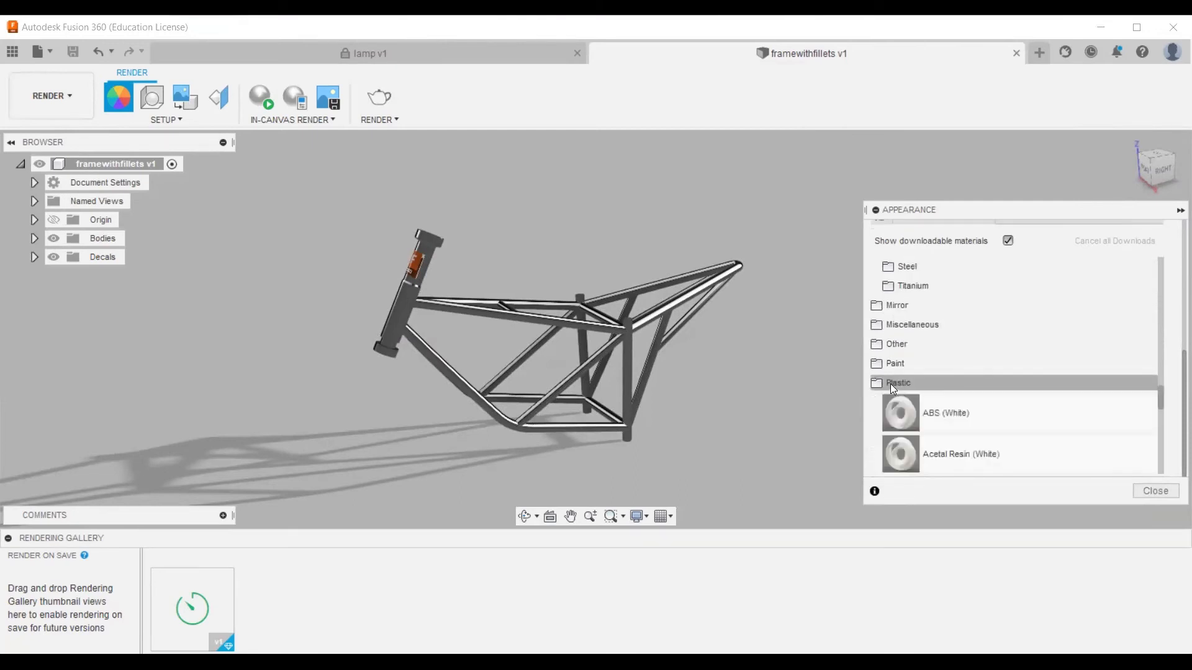
pyautogui.scroll(-3, 994, 441)
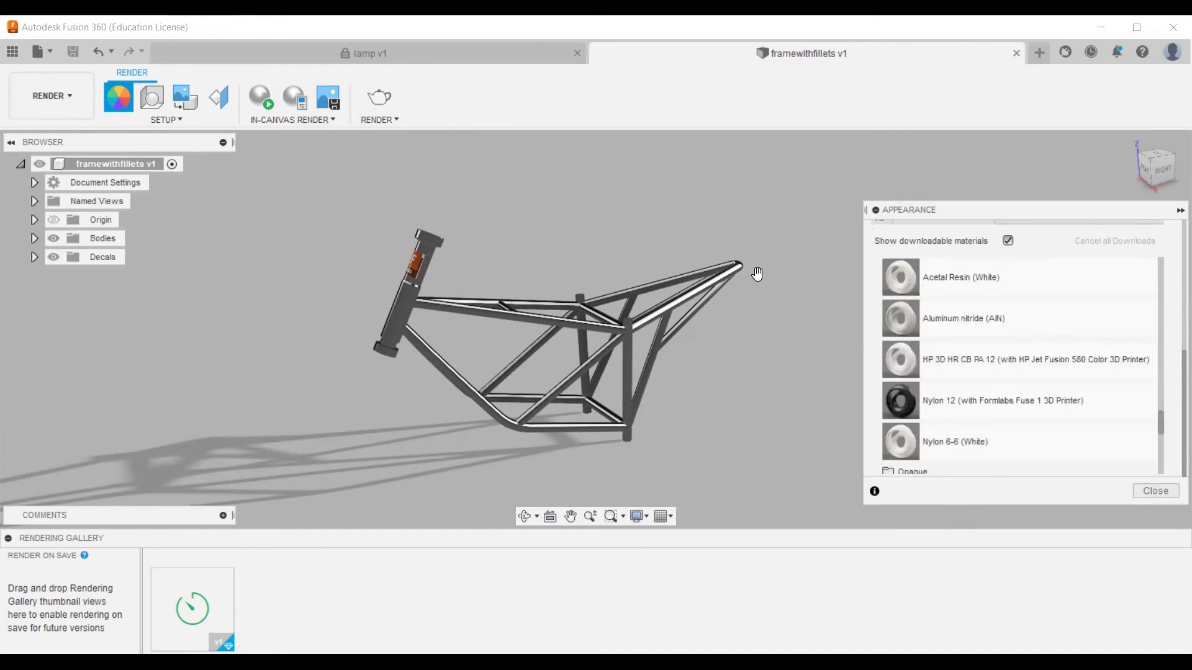
pyautogui.moveTo(957, 312); pyautogui.dragTo(702, 287)
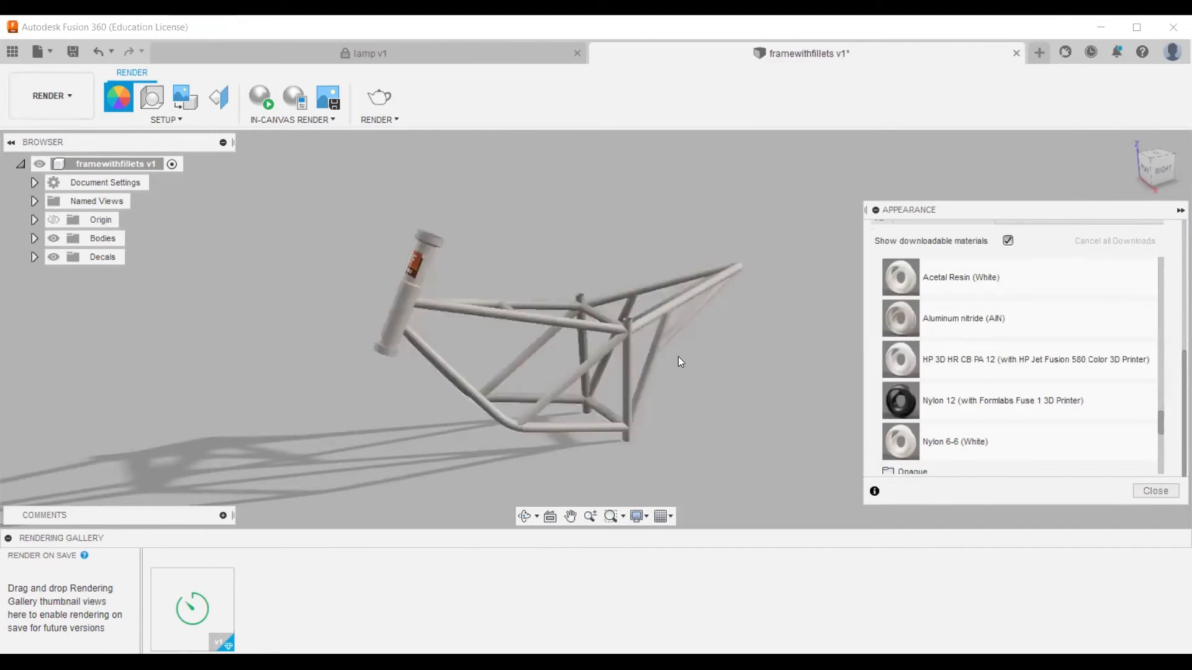
pyautogui.keyDown('shift'); pyautogui.moveTo(650, 410); pyautogui.dragTo(365, 277, button='middle'); pyautogui.keyUp('shift')
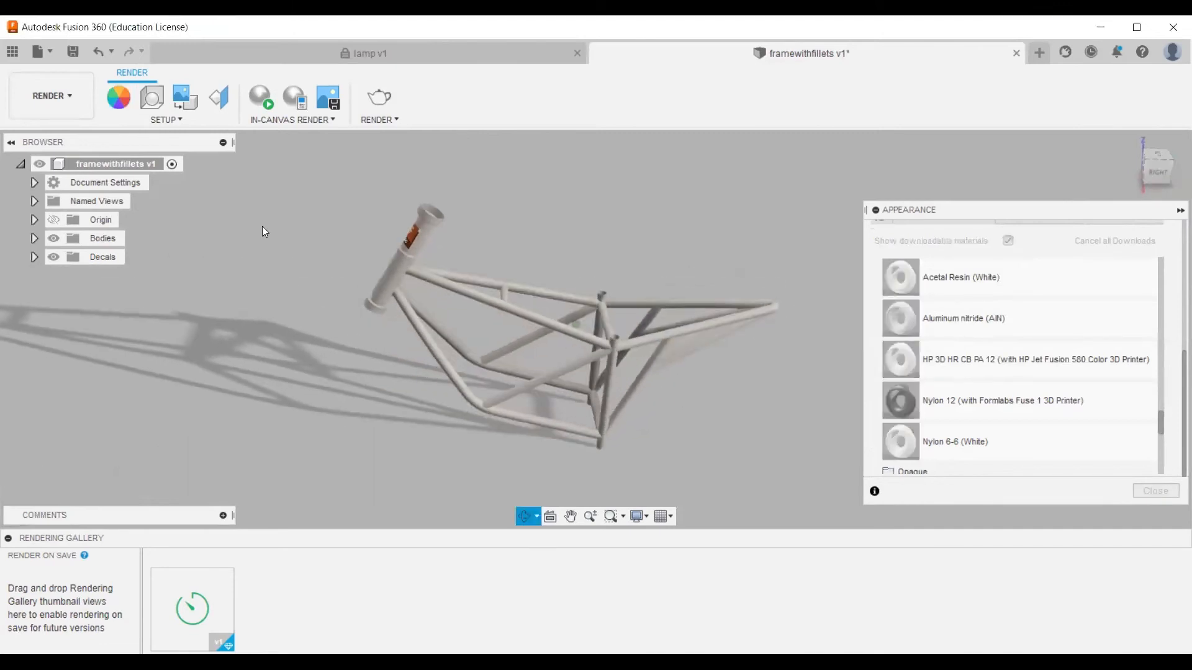
# Step: Assign the ABS Plastic physical material from the Fusion 360 Material Library to the frame and close the physical materials
pyautogui.click(191, 119)
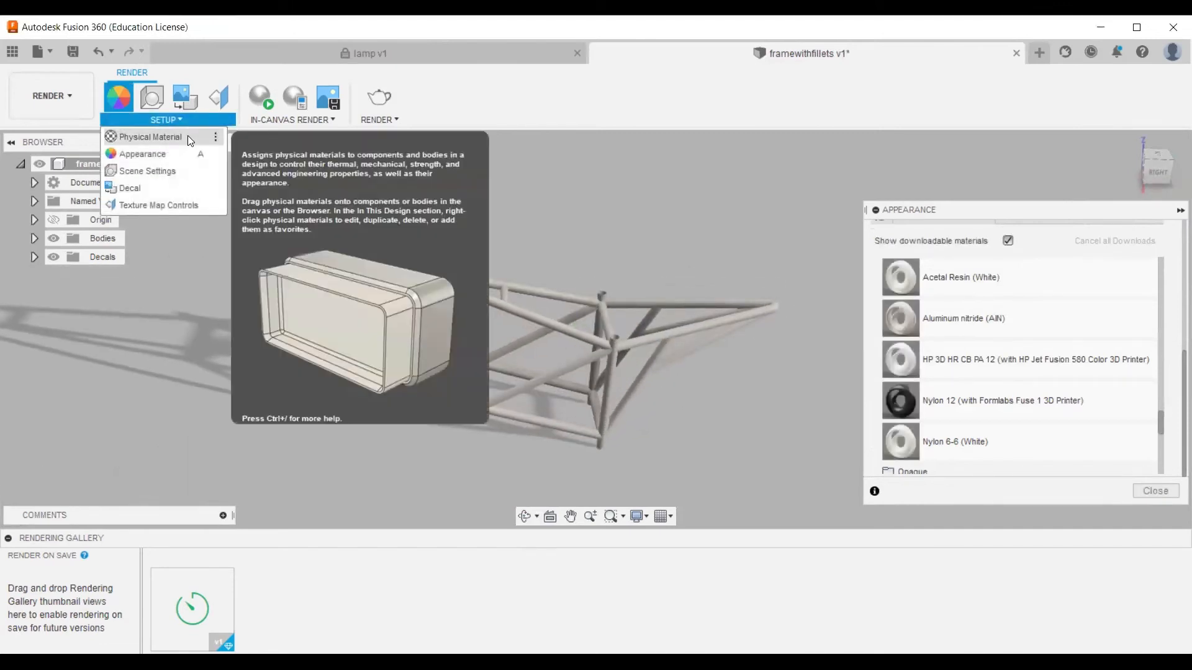
pyautogui.click(188, 137)
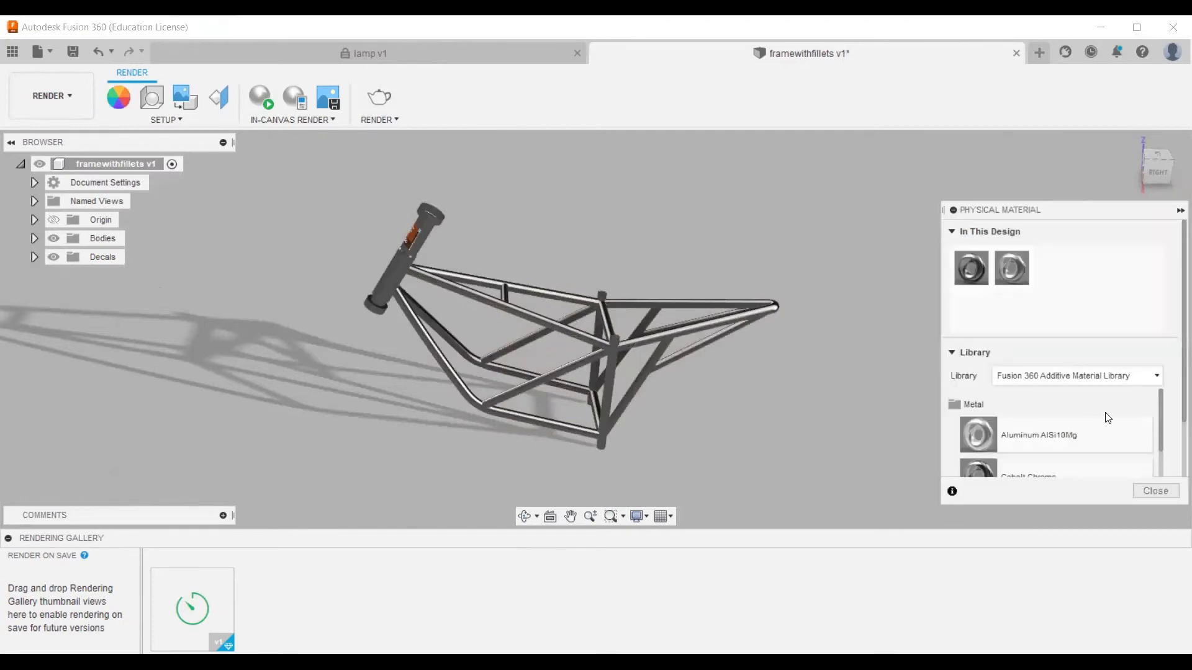
pyautogui.scroll(-2, 1100, 424)
pyautogui.click(1062, 372)
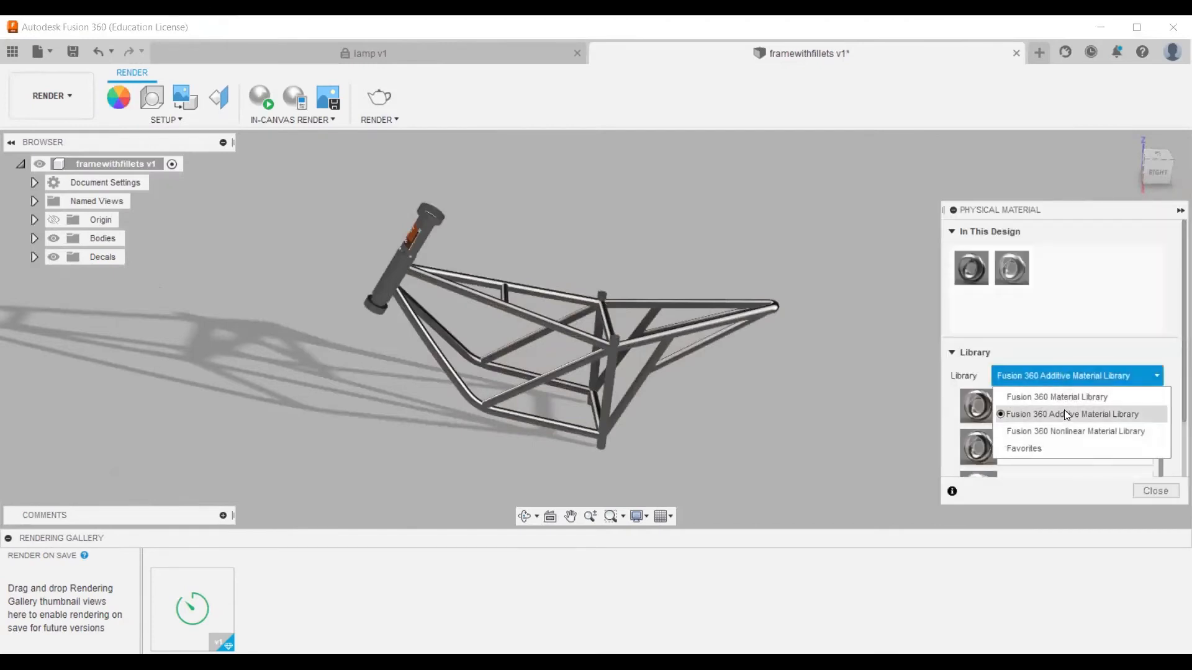
pyautogui.click(1063, 398)
pyautogui.scroll(-5, 1029, 421)
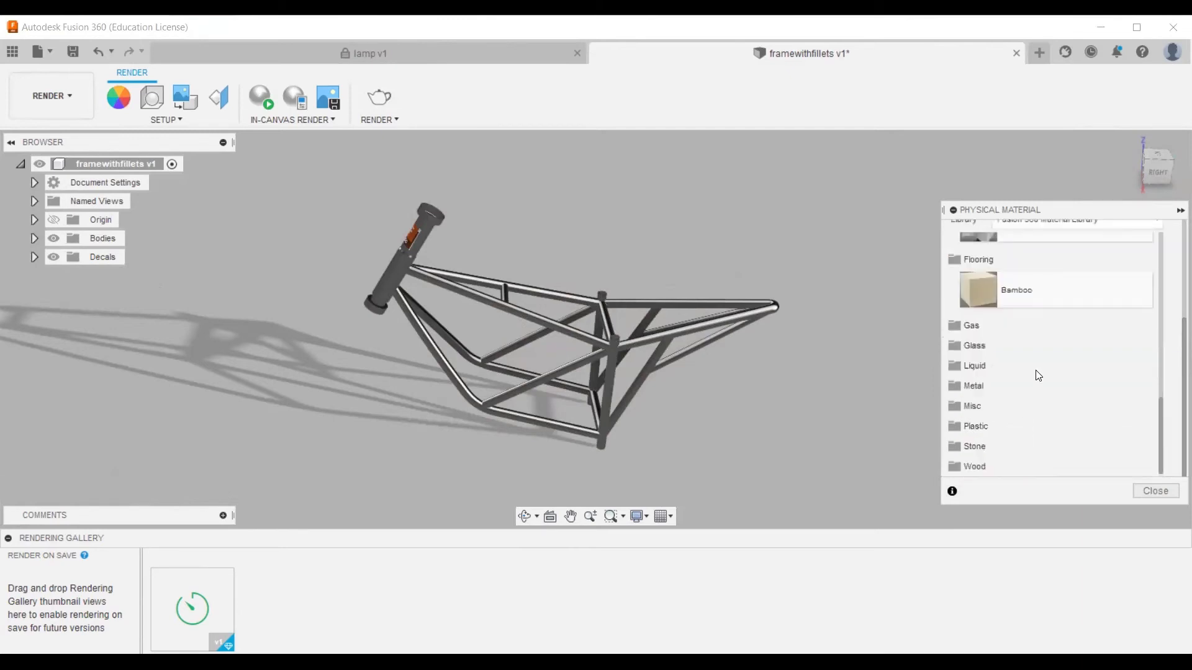
pyautogui.click(974, 427)
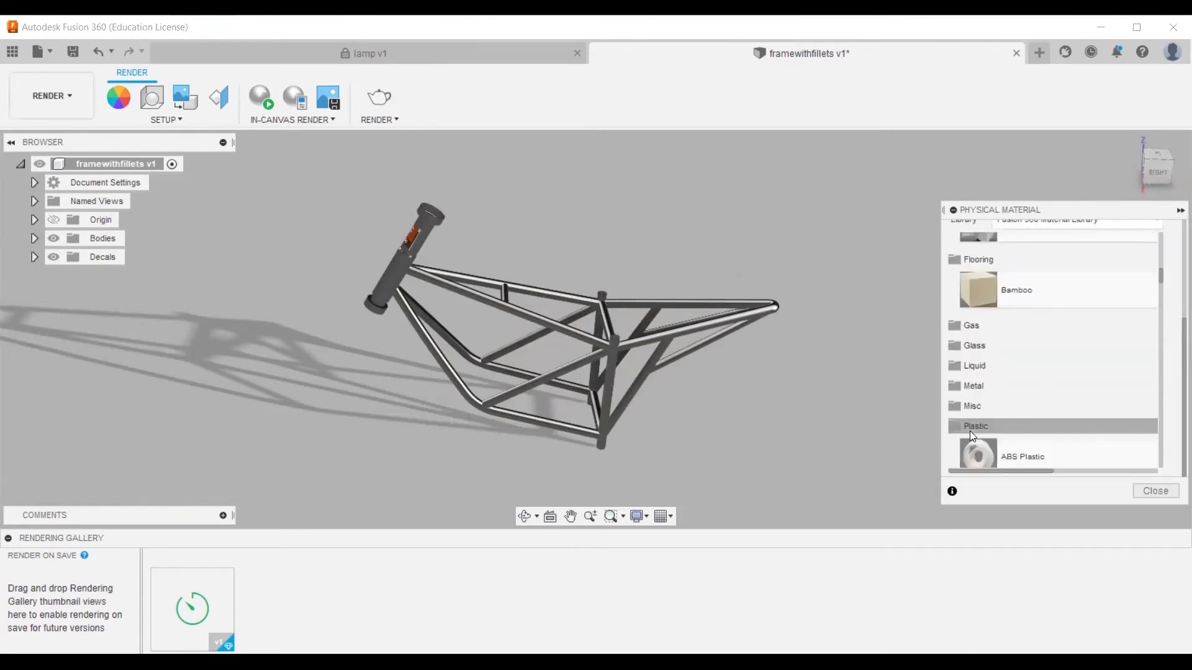
pyautogui.scroll(-5, 1061, 293)
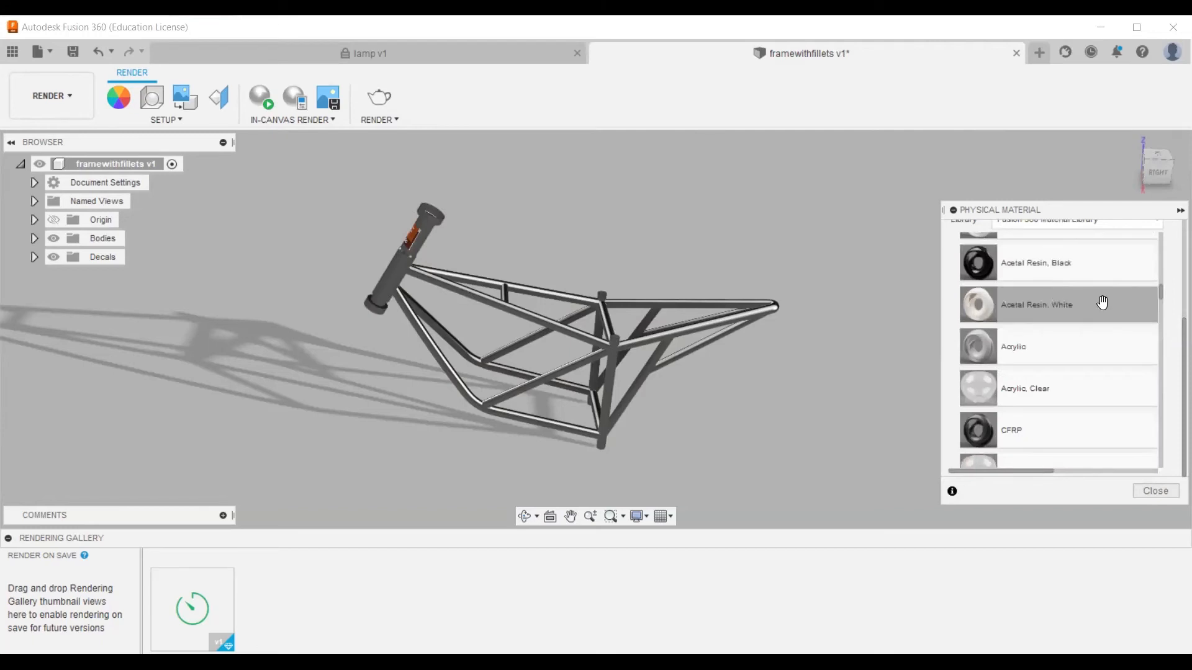
pyautogui.moveTo(1162, 299); pyautogui.dragTo(896, 294)
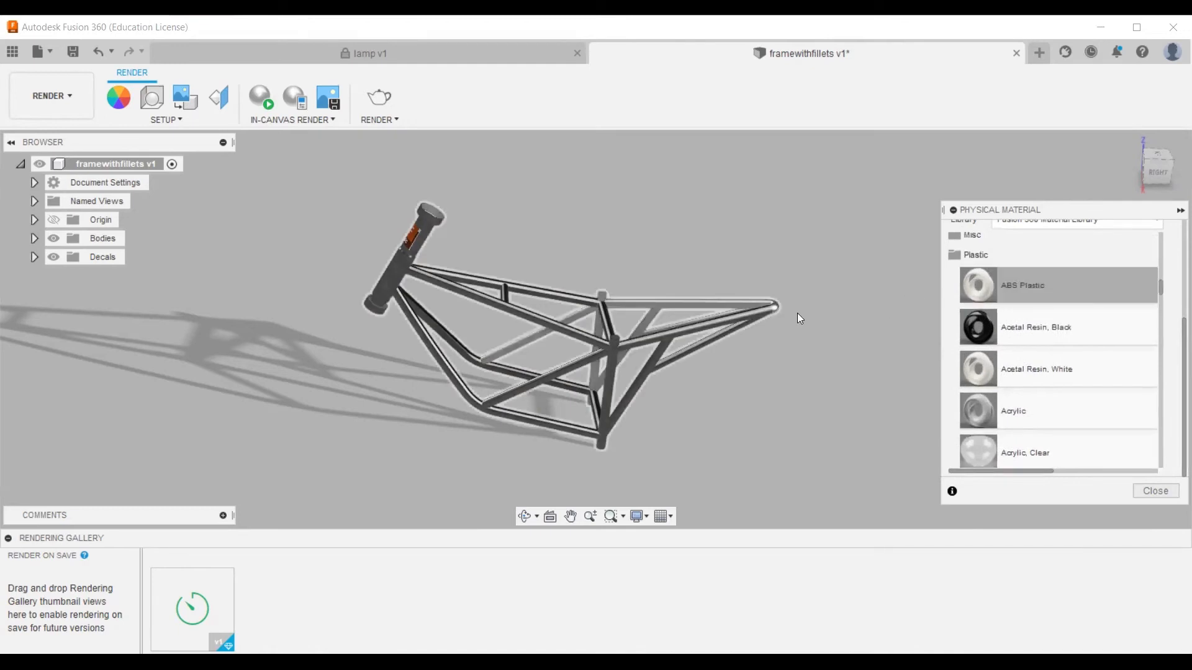
pyautogui.moveTo(1010, 280); pyautogui.dragTo(739, 313)
pyautogui.moveTo(776, 319)
pyautogui.keyDown('shift'); pyautogui.mouseDown(button='middle')
pyautogui.moveTo(782, 389)
pyautogui.moveTo(767, 339)
pyautogui.mouseUp(button='middle'); pyautogui.keyUp('shift')
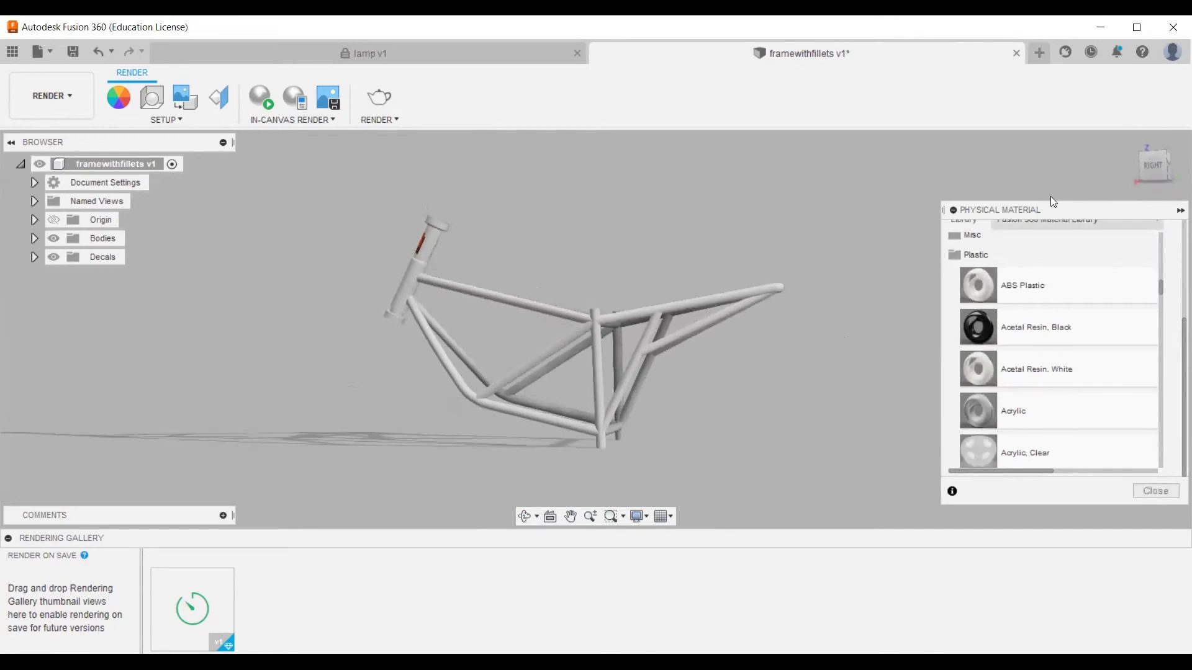
pyautogui.click(1155, 491)
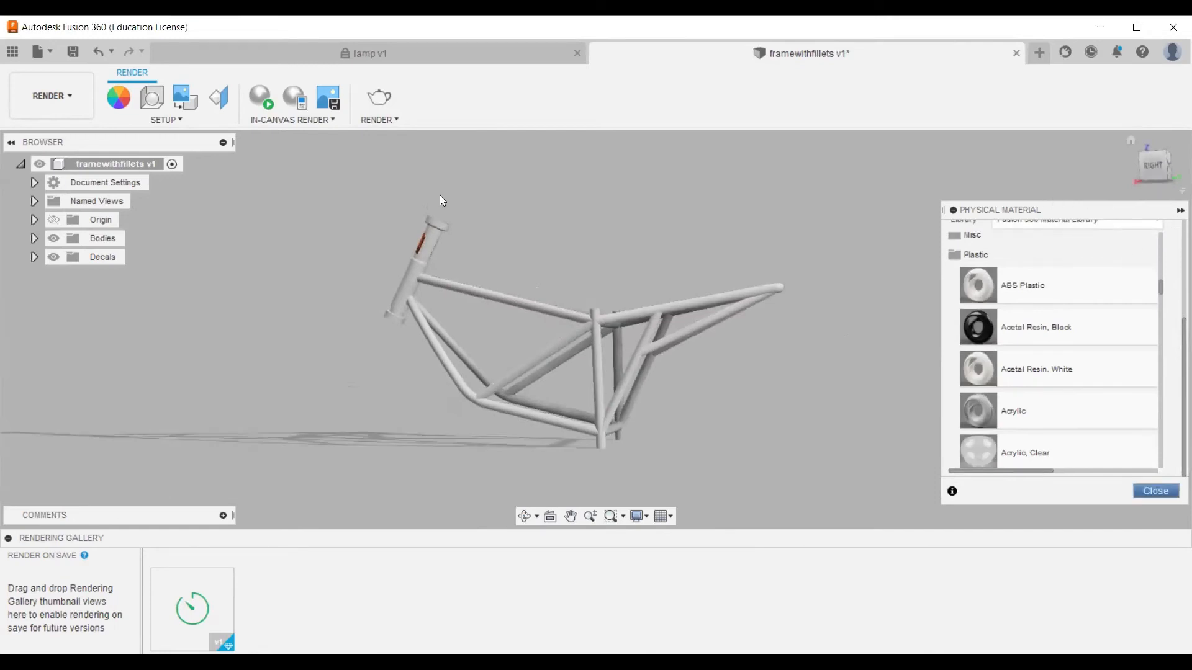
# Step: Open the scene settings and bring up the color choices for the solid background
pyautogui.click(231, 121)
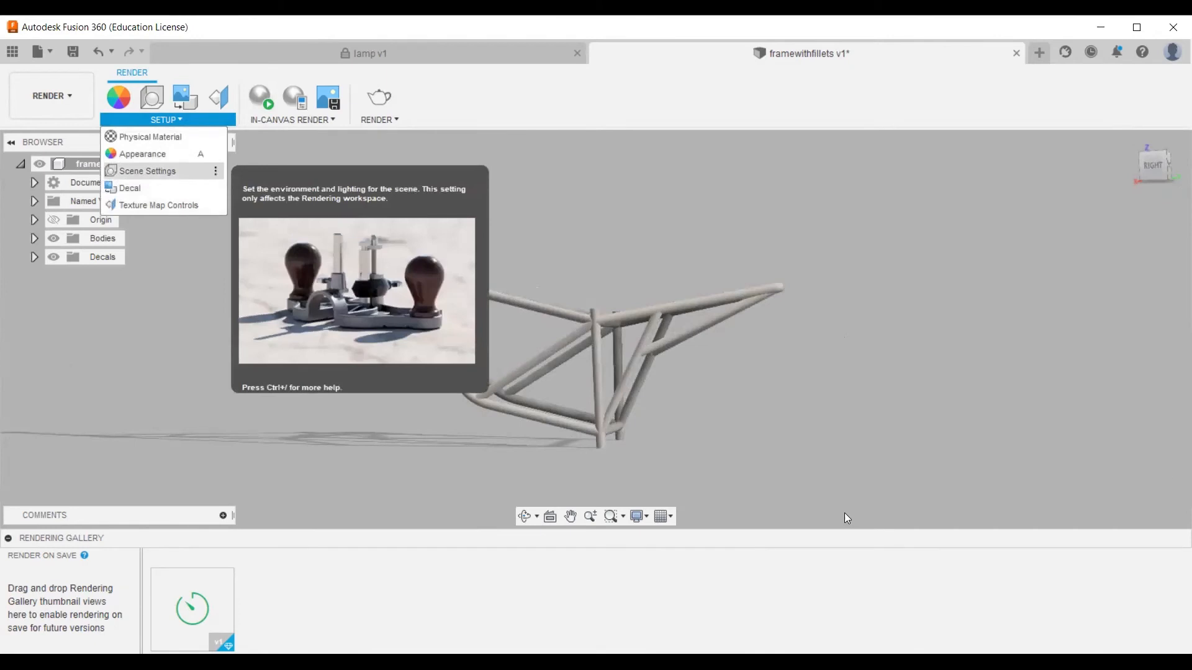
pyautogui.click(195, 176)
pyautogui.click(1080, 367)
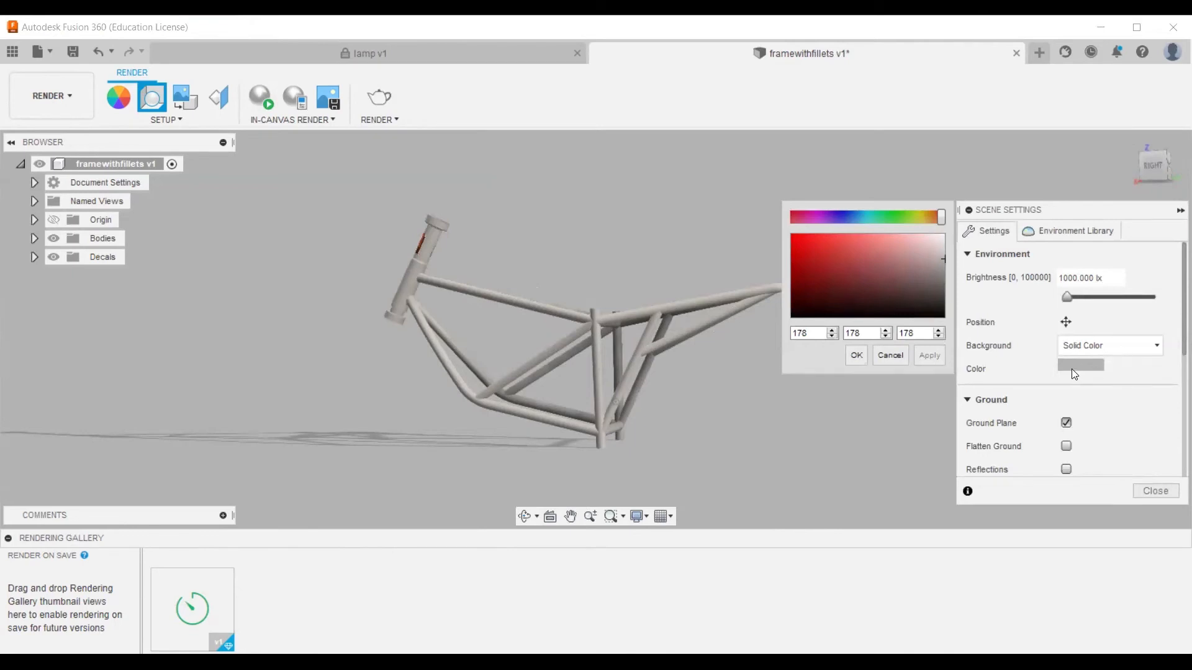
# Step: Try a dark red and a bright orange as the solid background color
pyautogui.click(819, 266)
pyautogui.click(916, 356)
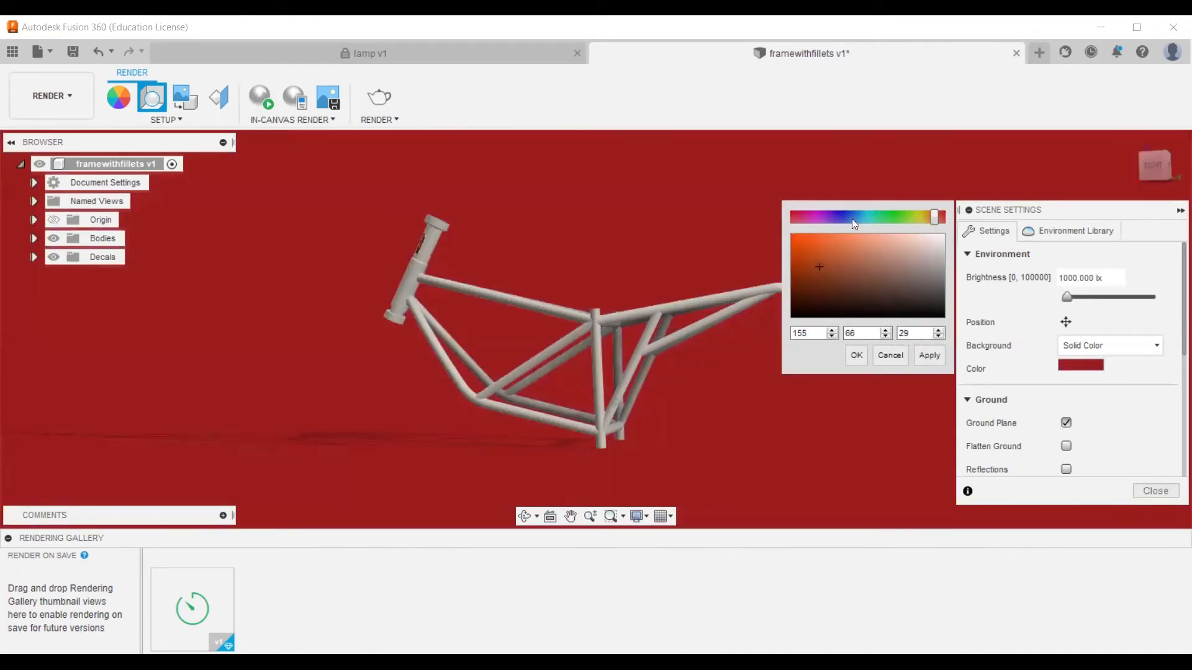
pyautogui.moveTo(815, 257); pyautogui.dragTo(813, 242)
pyautogui.click(918, 355)
# Step: Set the solid background color to light blue with RGB 162, 217, 219 and confirm it
pyautogui.moveTo(934, 216); pyautogui.dragTo(904, 246)
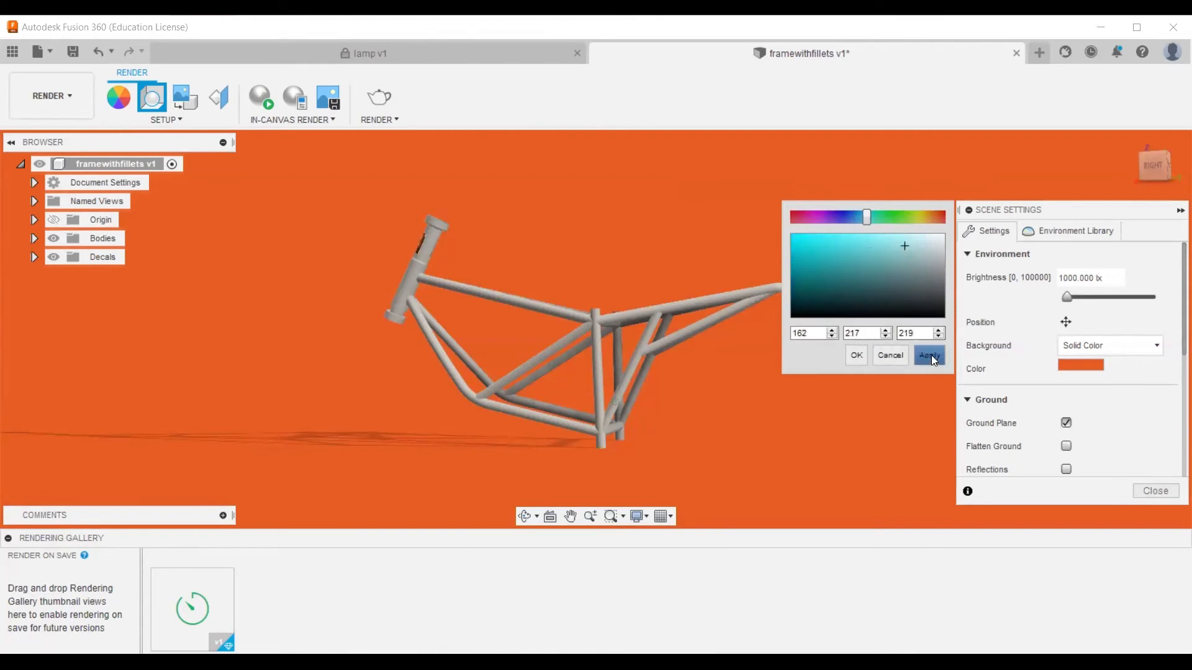
pyautogui.click(931, 355)
pyautogui.click(855, 356)
pyautogui.keyDown('shift'); pyautogui.moveTo(737, 385); pyautogui.dragTo(869, 384, button='middle'); pyautogui.keyUp('shift')
pyautogui.keyDown('shift'); pyautogui.moveTo(697, 383); pyautogui.dragTo(670, 366, button='middle'); pyautogui.keyUp('shift')
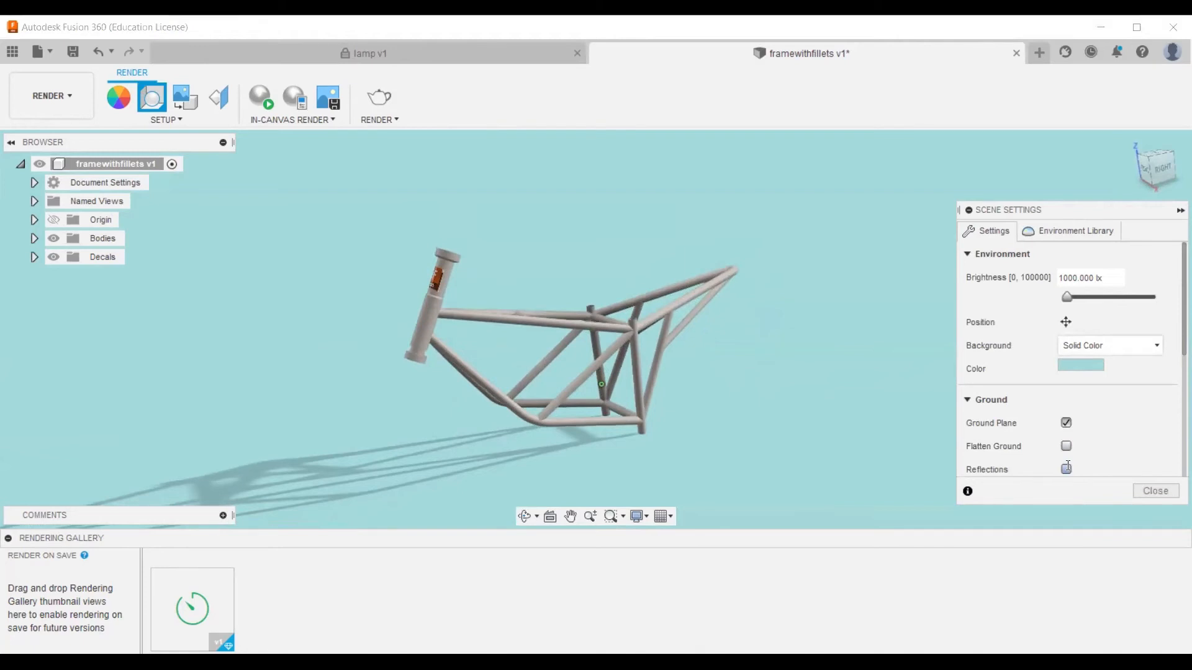
# Step: Try the Orthographic scene camera, and set the camera to Perspective with Ortho Faces
pyautogui.scroll(-5, 1102, 419)
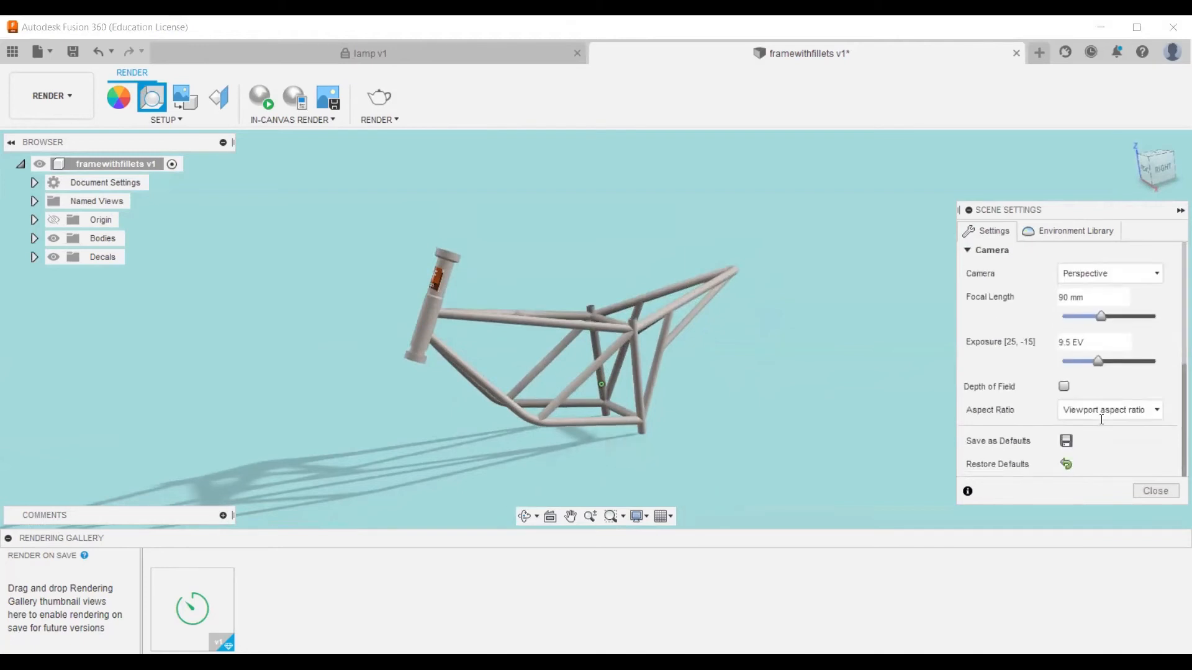
pyautogui.click(1108, 274)
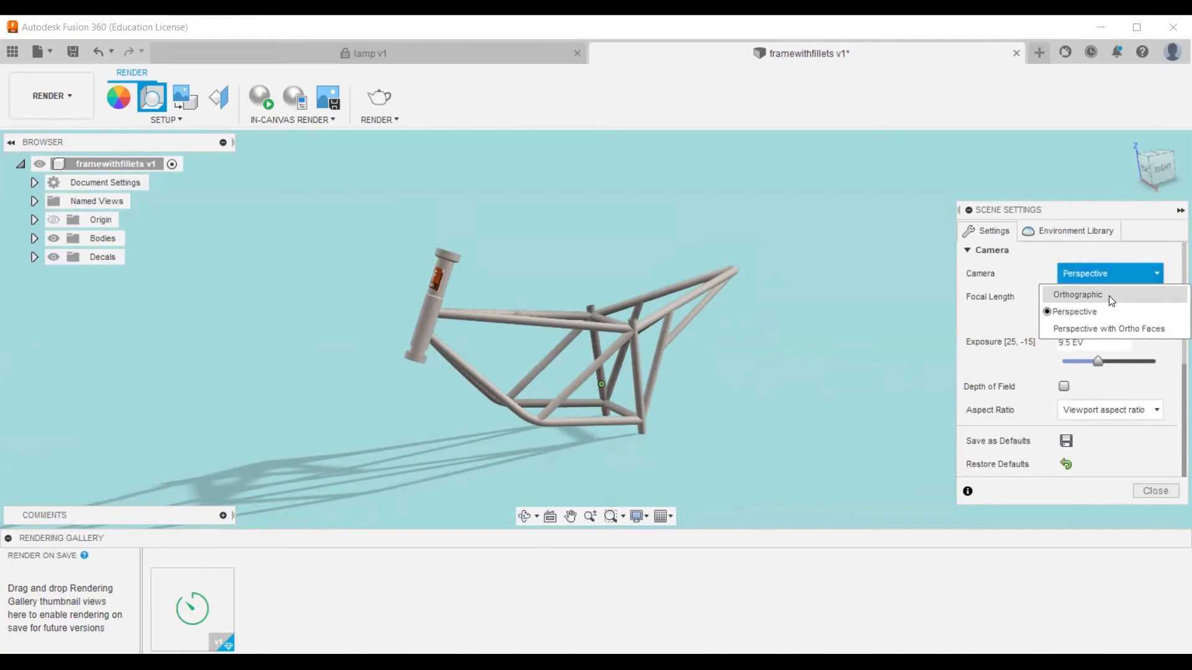
pyautogui.click(1109, 296)
pyautogui.click(1106, 318)
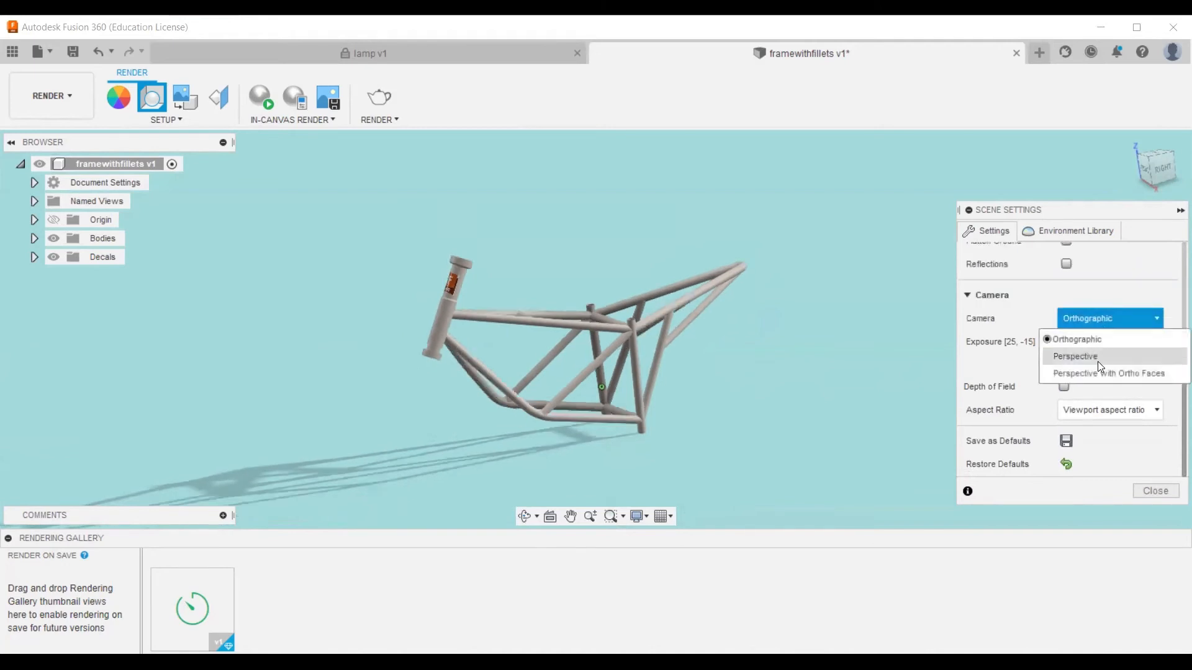
pyautogui.click(1097, 367)
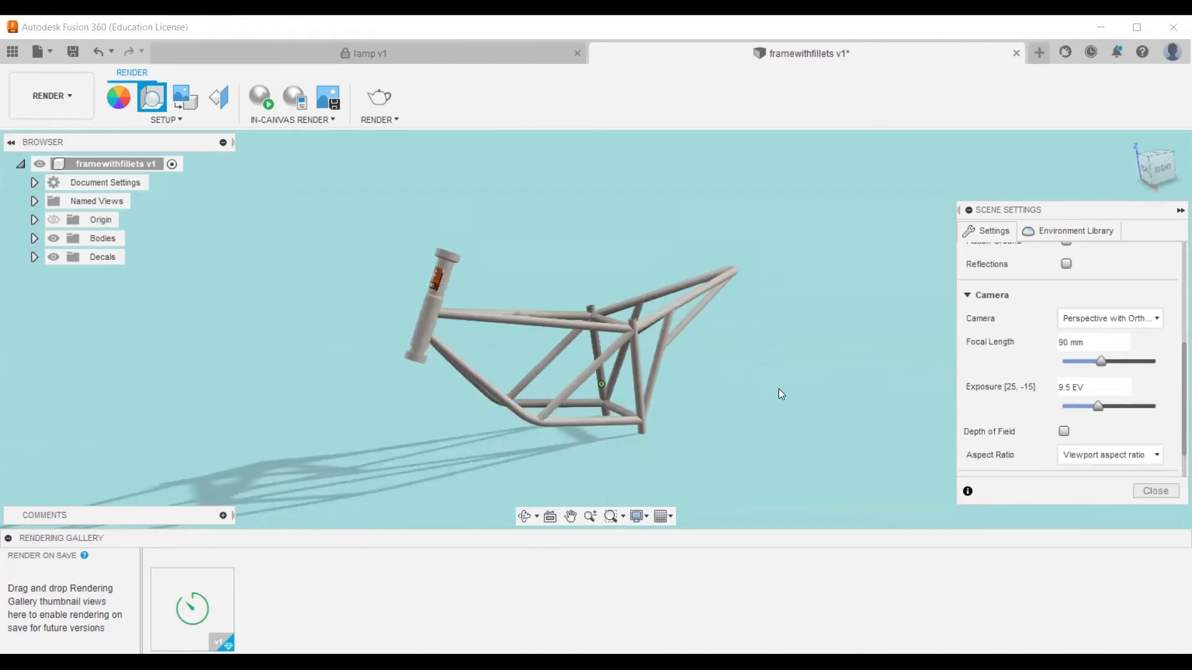
# Step: Set the camera's focal length to 63 mm and the exposure to 7.8 EV
pyautogui.keyDown('shift'); pyautogui.moveTo(824, 367); pyautogui.dragTo(789, 391, button='middle'); pyautogui.keyUp('shift')
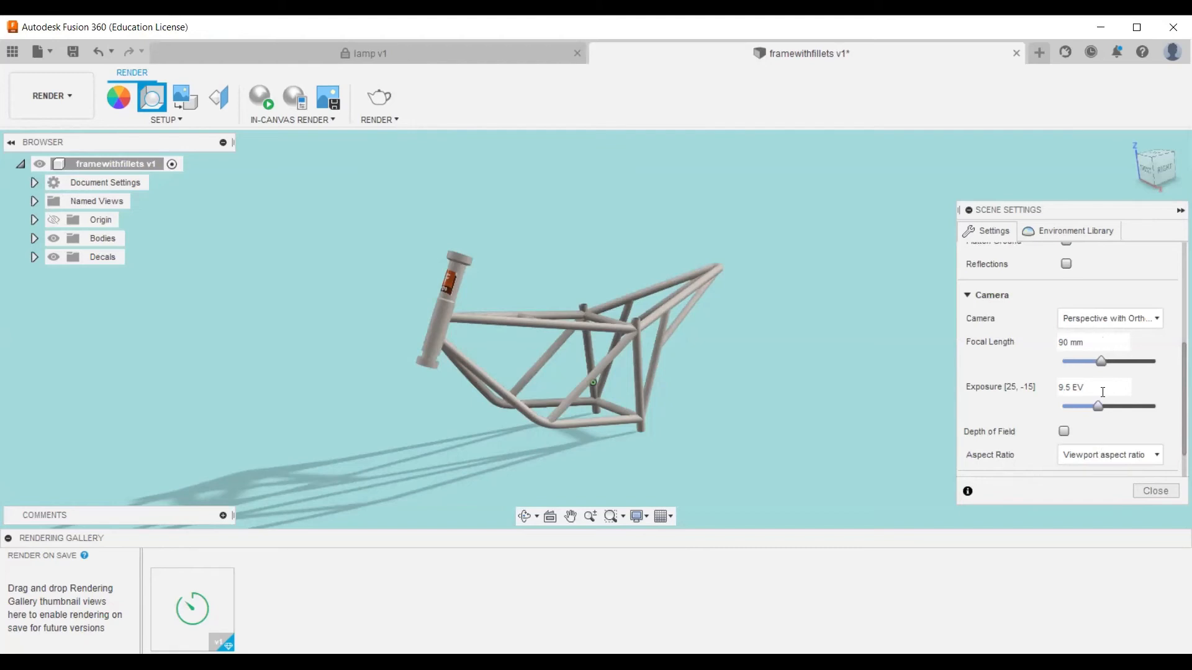
pyautogui.moveTo(1098, 371)
pyautogui.mouseDown()
pyautogui.moveTo(1079, 369)
pyautogui.moveTo(1091, 365)
pyautogui.mouseUp()
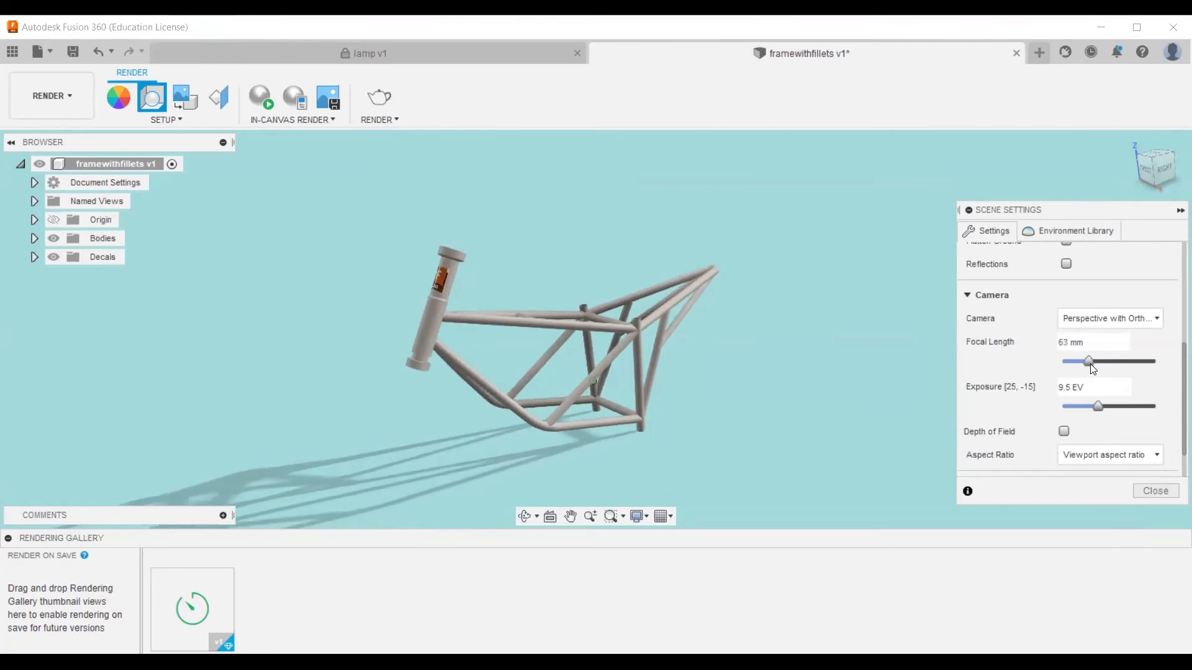
pyautogui.moveTo(1087, 407); pyautogui.dragTo(1113, 409)
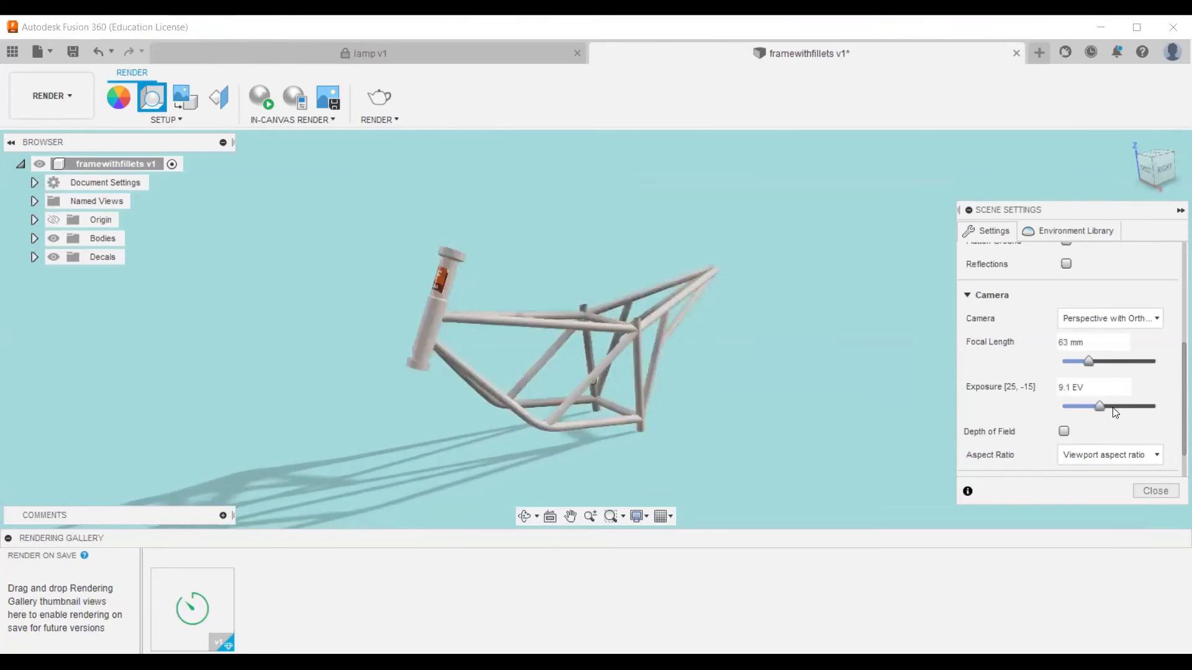
# Step: Enable depth of field with a blur of 0.794 and set the scene's aspect ratio to 16:9 Widescreen
pyautogui.click(1064, 431)
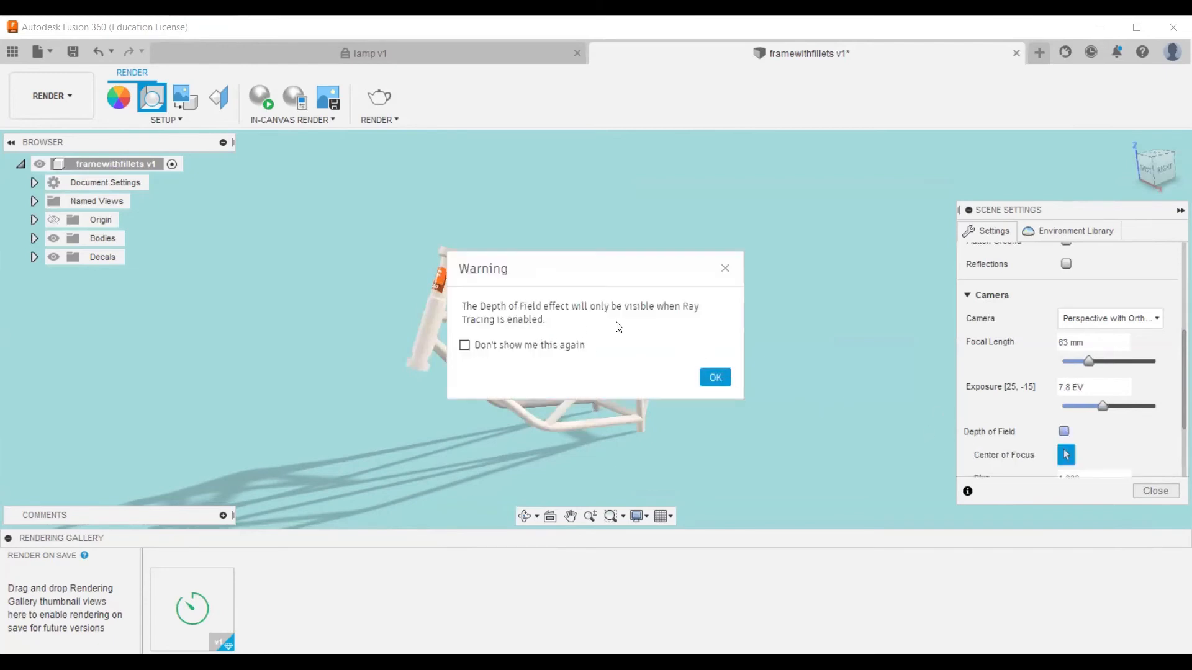
pyautogui.click(537, 345)
pyautogui.click(1110, 410)
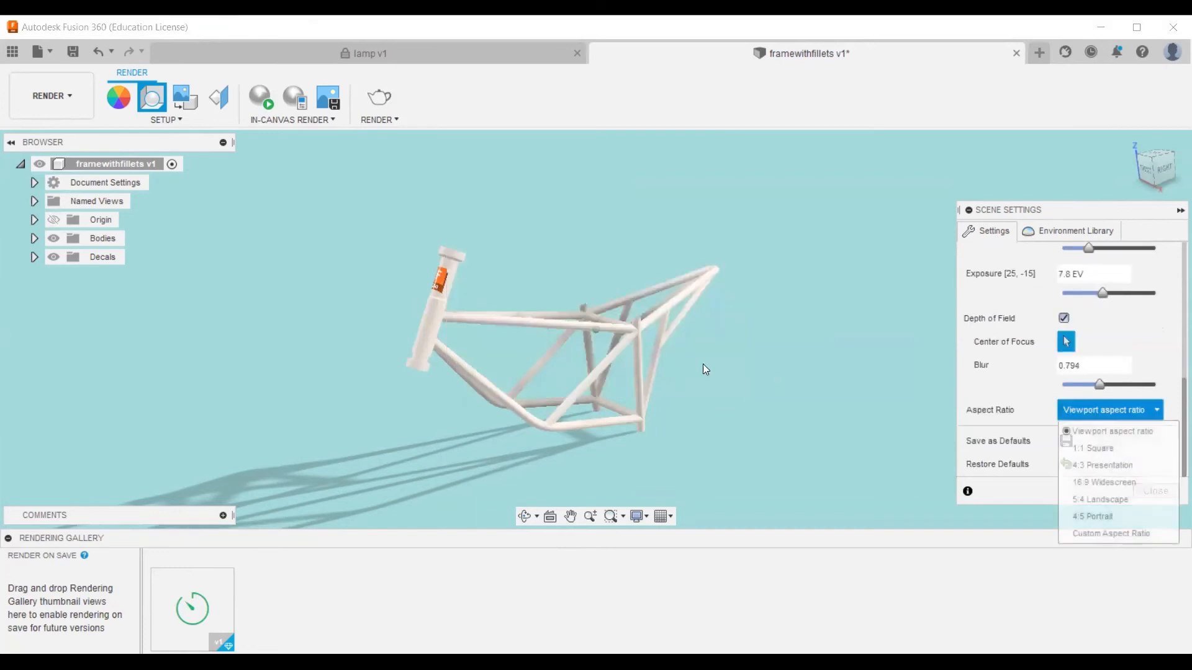
pyautogui.press('Down')
pyautogui.press('Down')
pyautogui.press('Down')
pyautogui.press('Return')
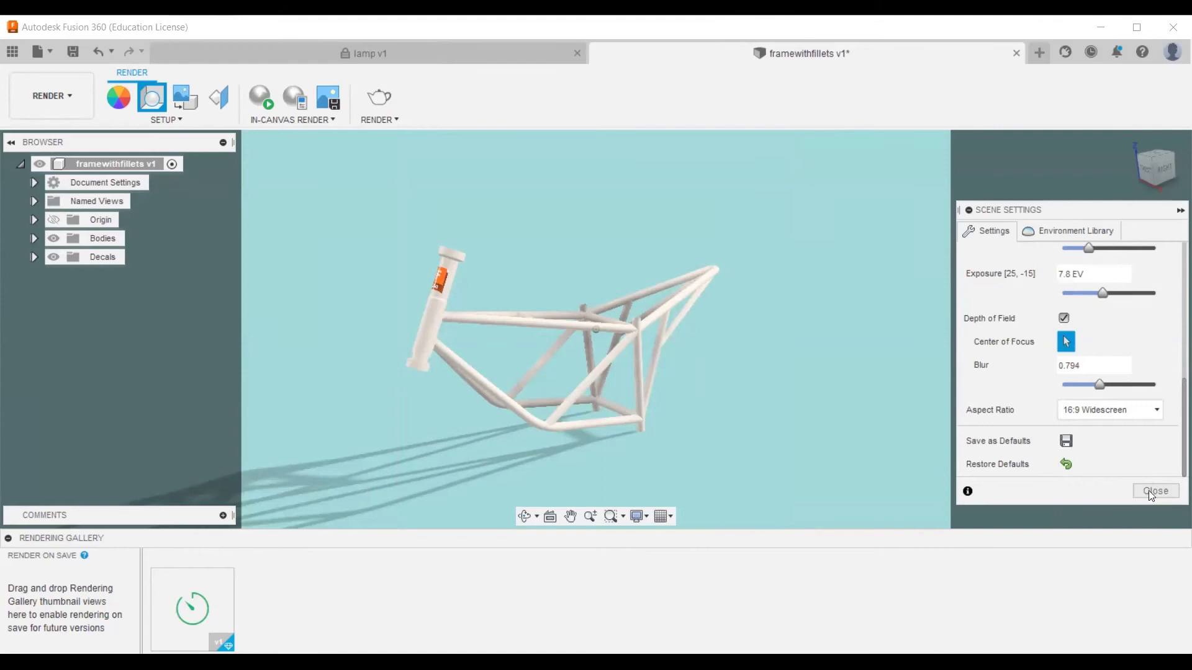
# Step: Browse the environments offered in the Fusion 360 environment library
pyautogui.click(1092, 228)
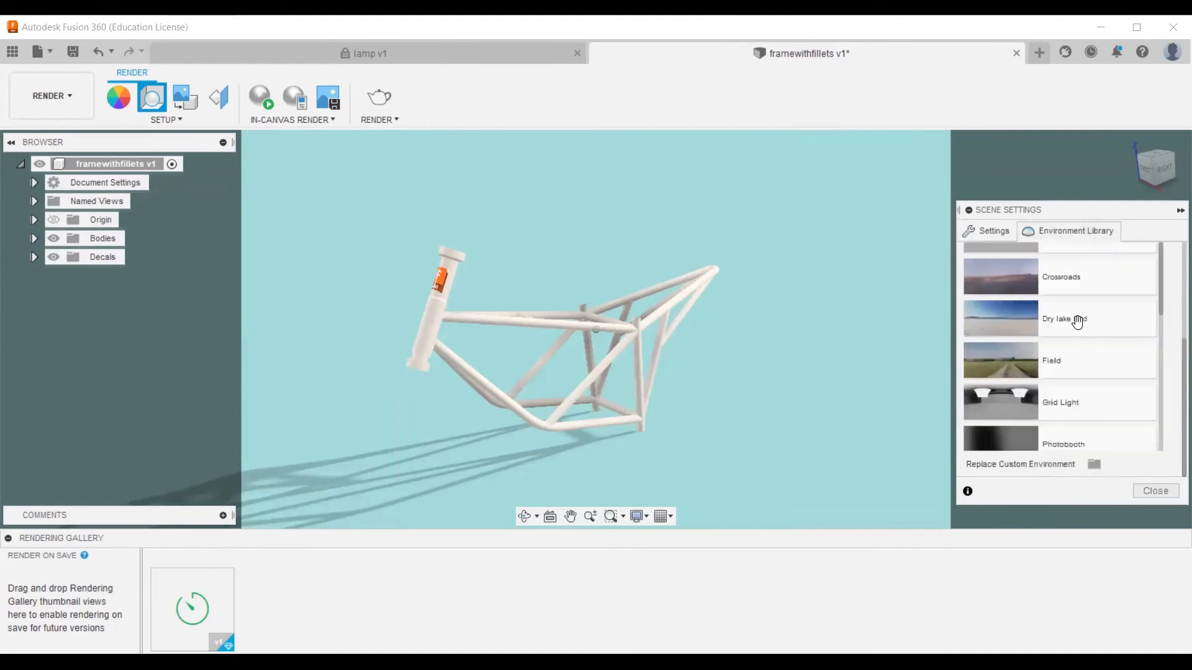
pyautogui.scroll(-5, 1079, 308)
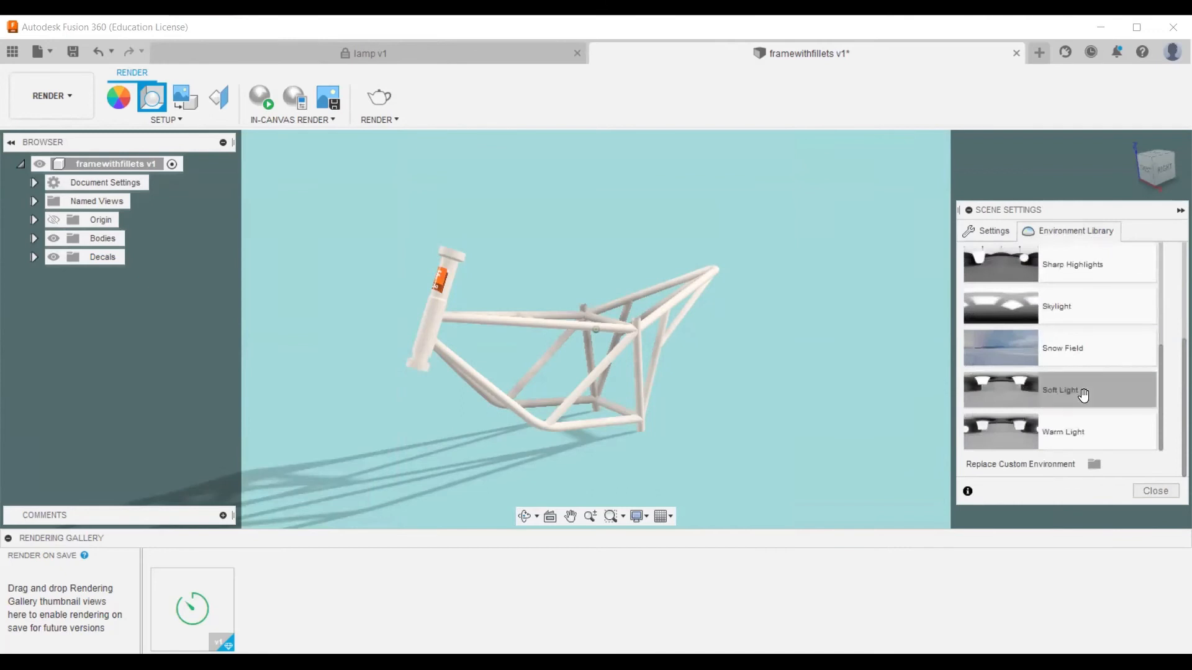
pyautogui.scroll(8, 1083, 358)
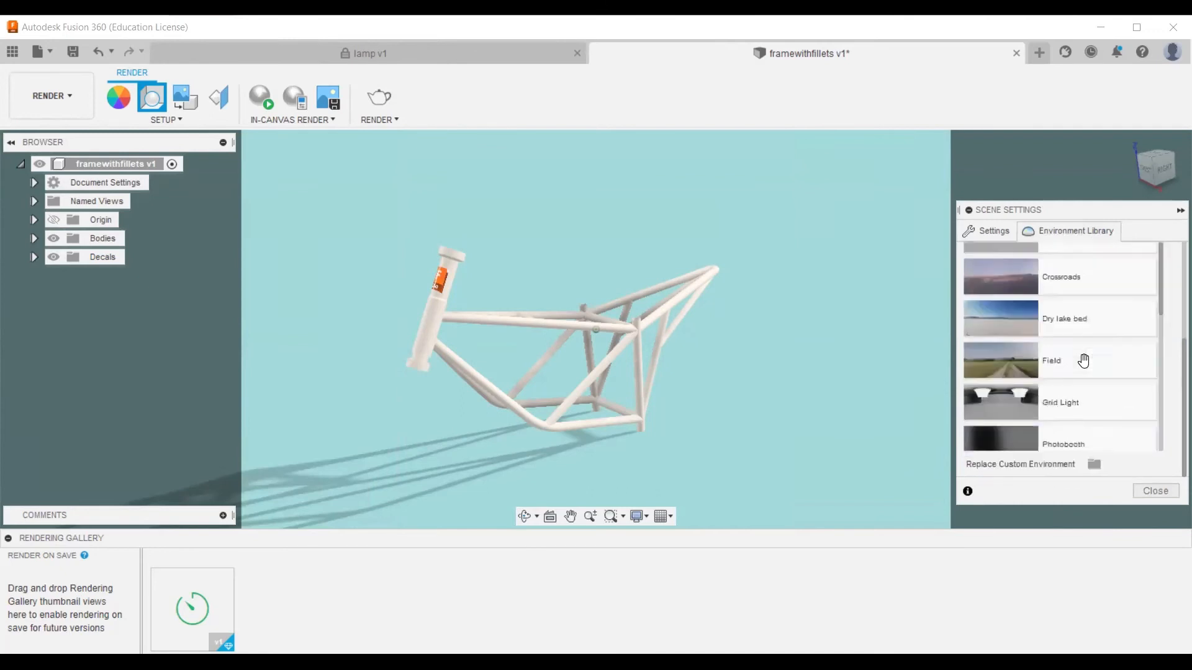
pyautogui.scroll(-5, 1083, 359)
pyautogui.scroll(8, 1055, 388)
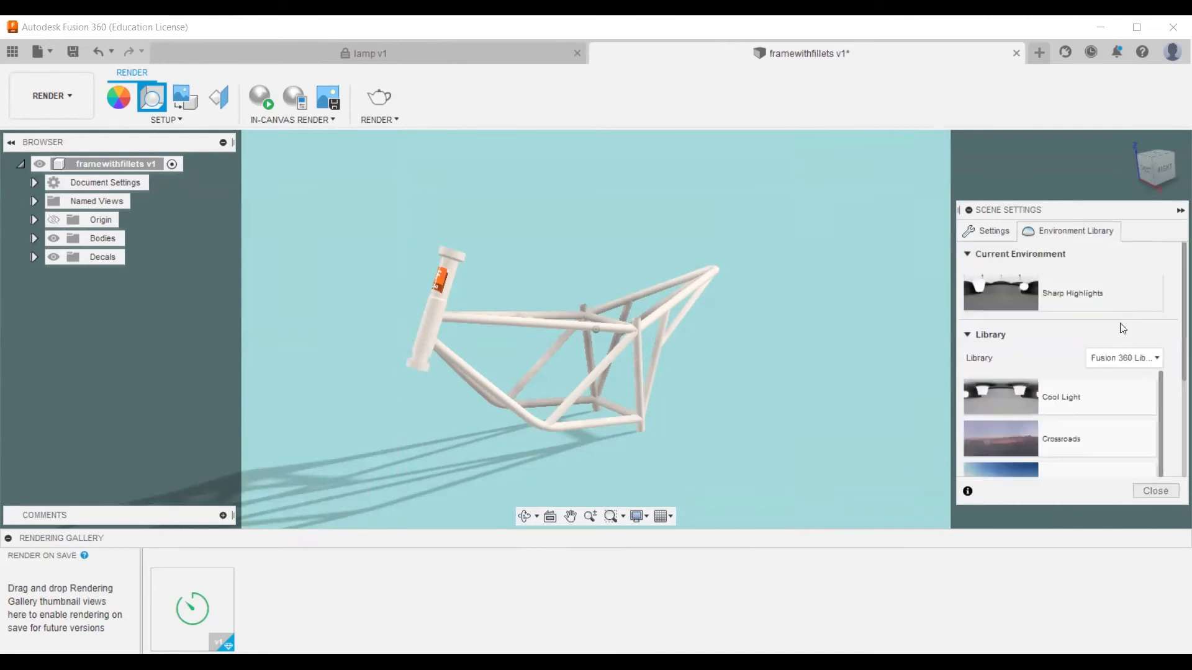
# Step: Check the environment library sources and the custom environment option, and close the scene settings
pyautogui.click(1134, 365)
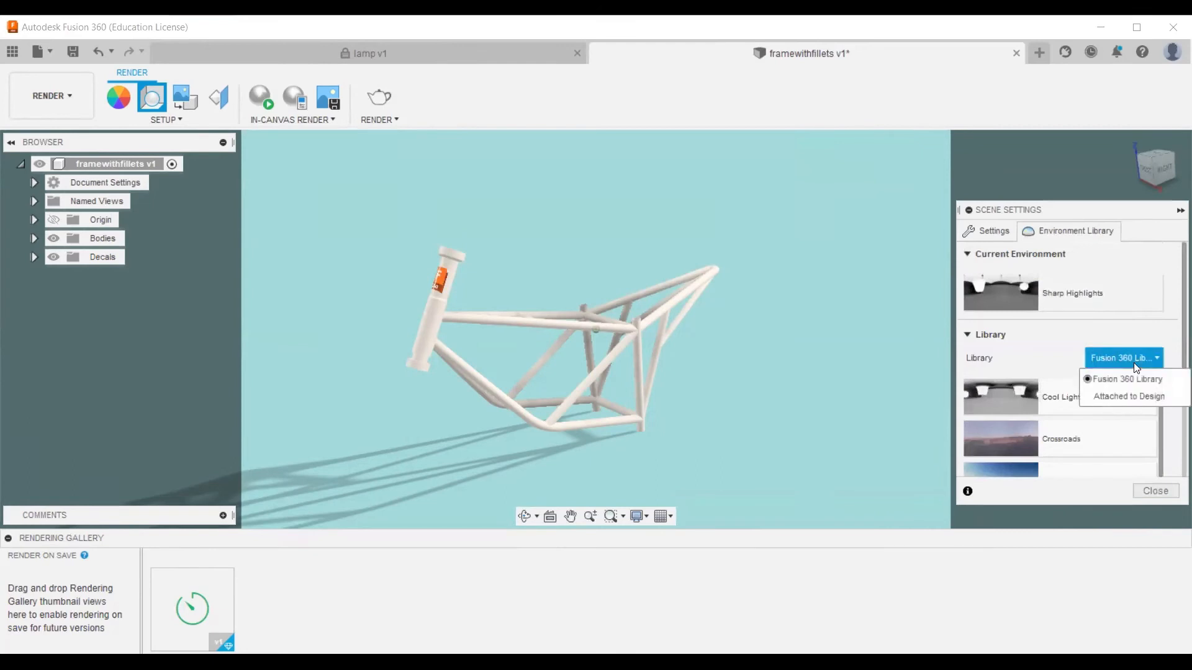
pyautogui.click(1134, 364)
pyautogui.scroll(-10, 1149, 437)
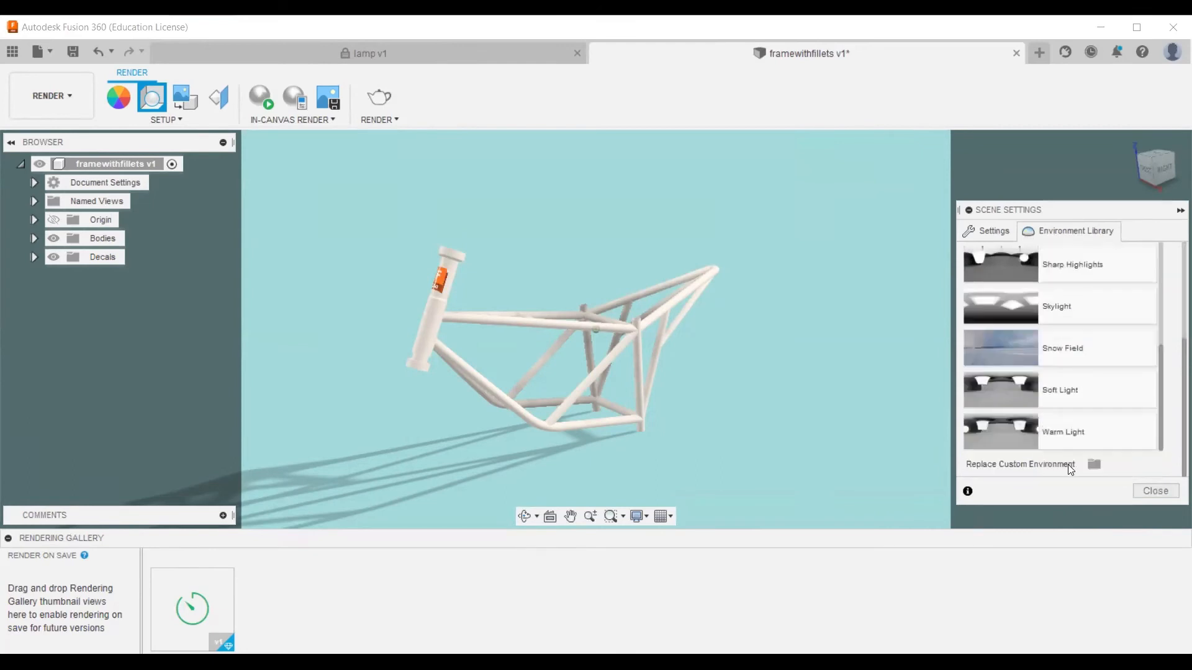
pyautogui.click(1146, 491)
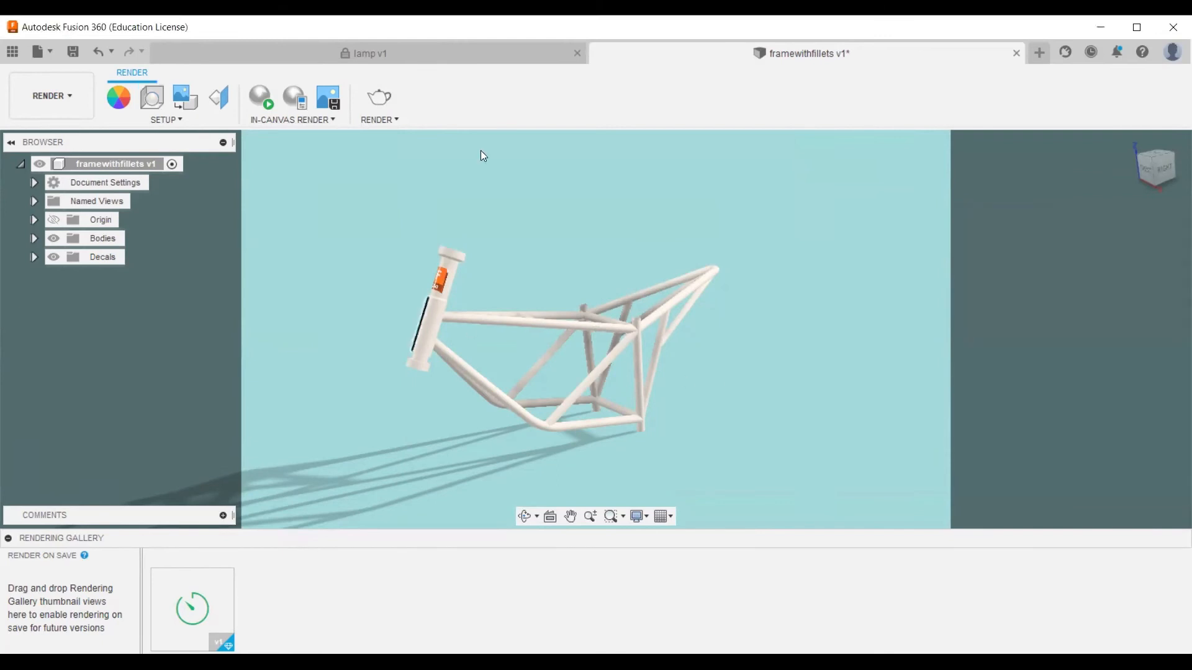
# Step: Start a cloud render of the frame at Standard quality with a 913 × 514 px 16:9 Widescreen image
pyautogui.click(390, 100)
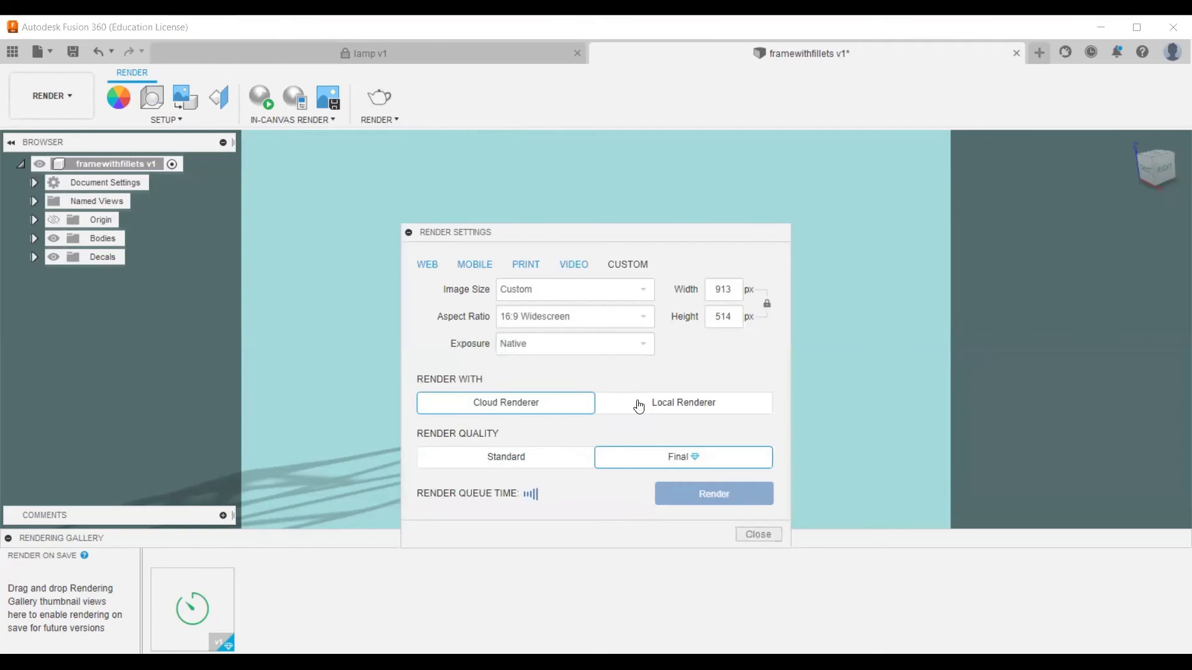
pyautogui.click(574, 461)
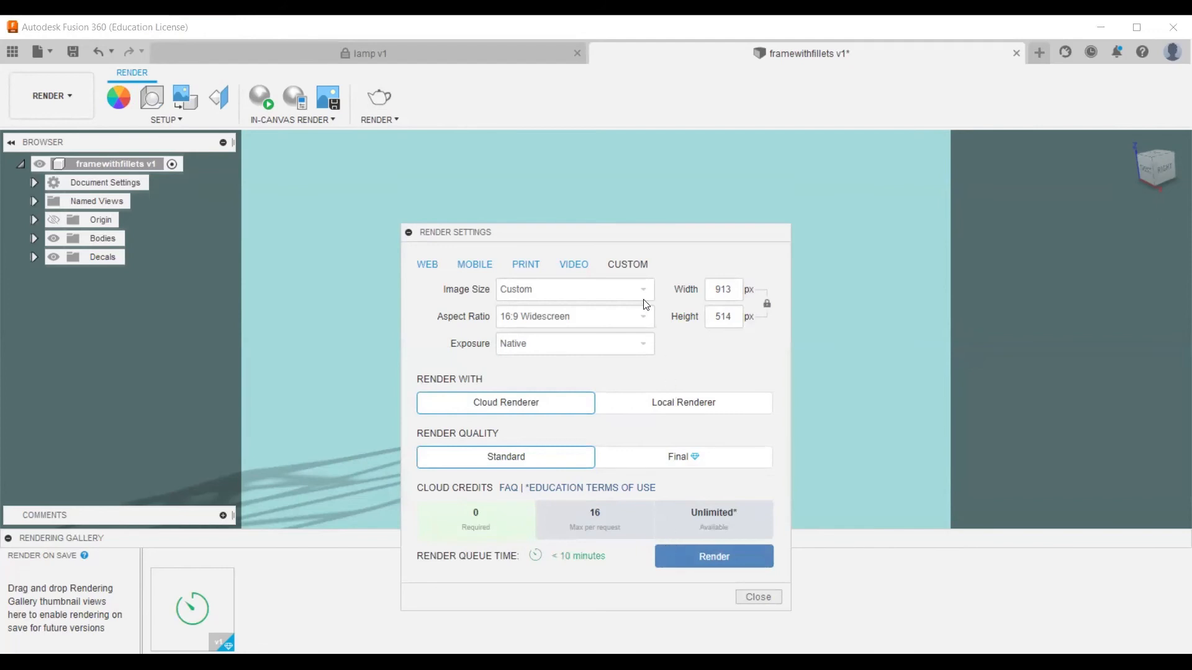
pyautogui.click(704, 557)
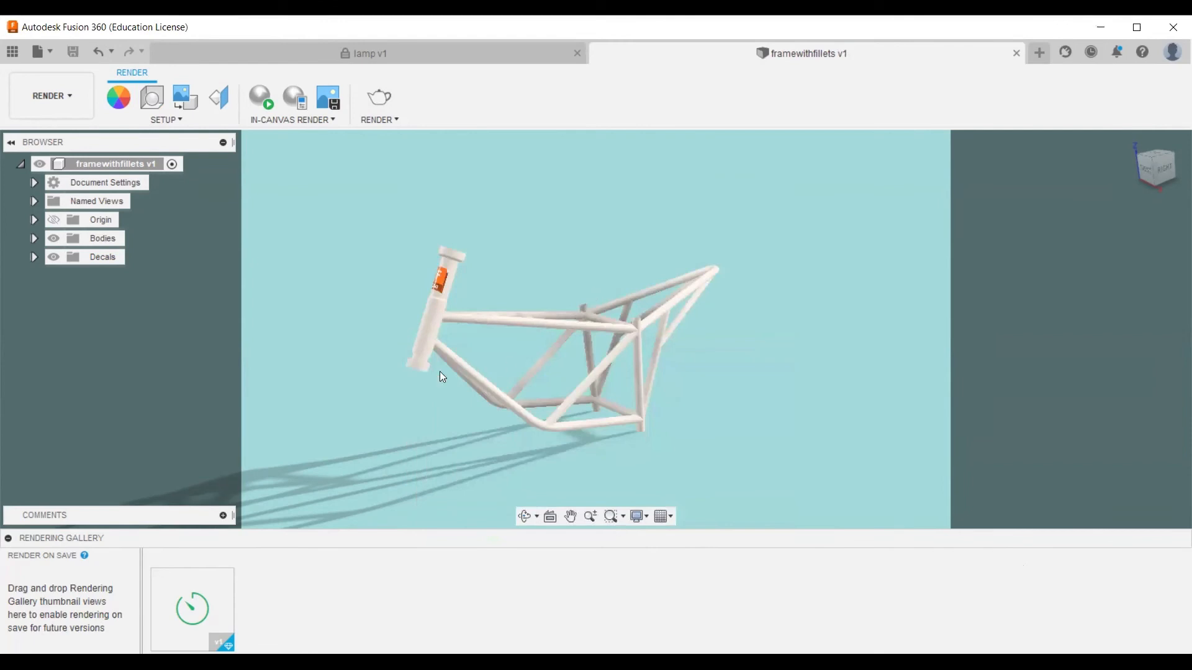
# Step: Check the queue status of the version 2 and version 1 renders in the rendering gallery
pyautogui.click(180, 593)
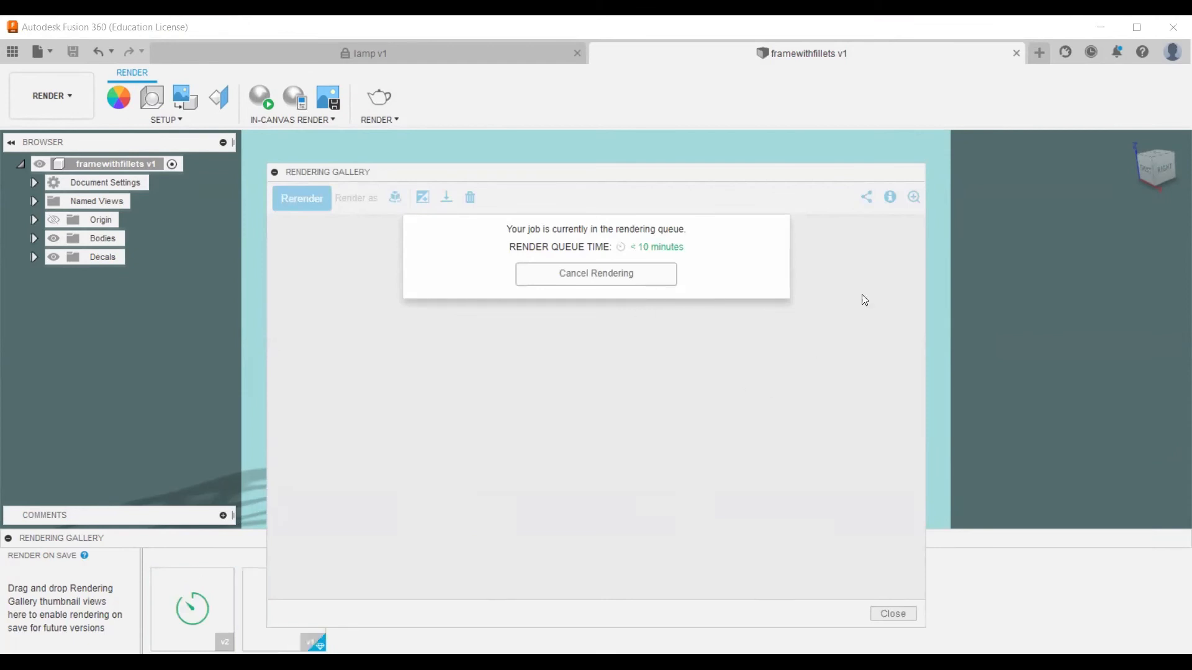
pyautogui.click(894, 618)
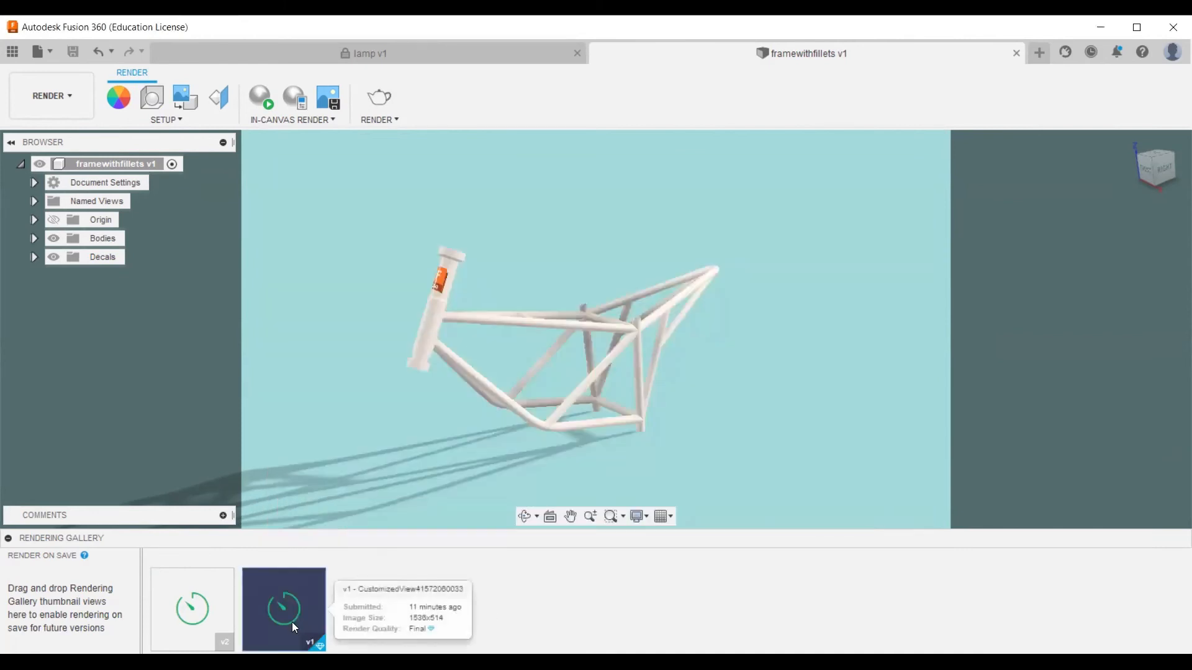
pyautogui.click(292, 627)
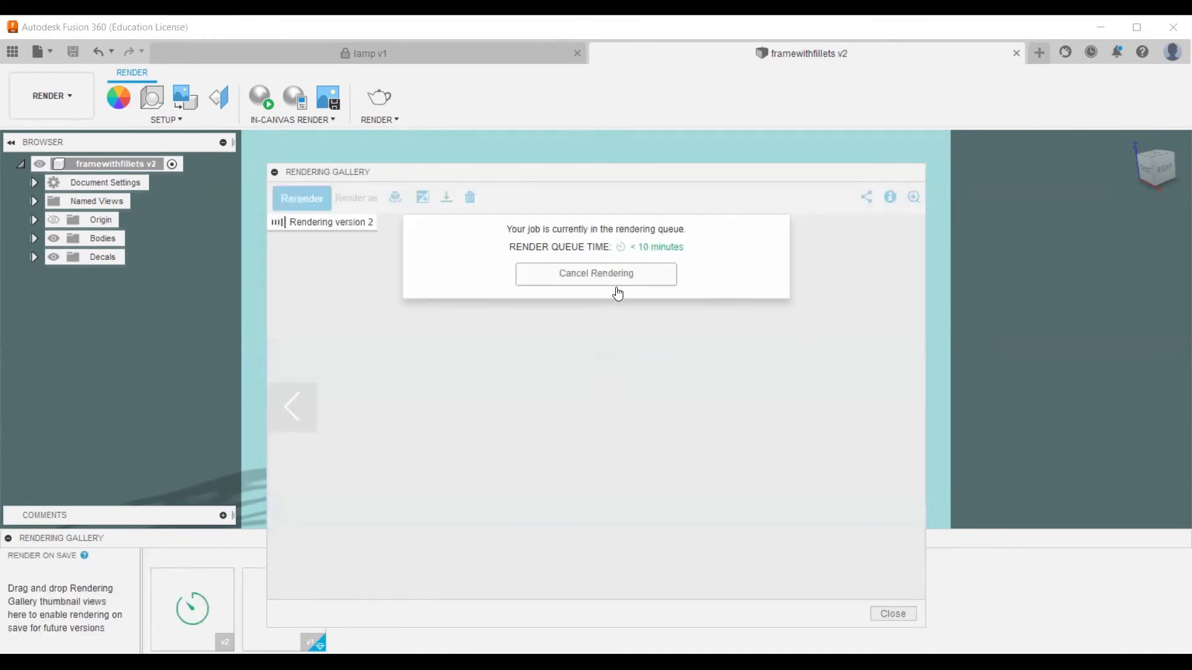
pyautogui.click(893, 614)
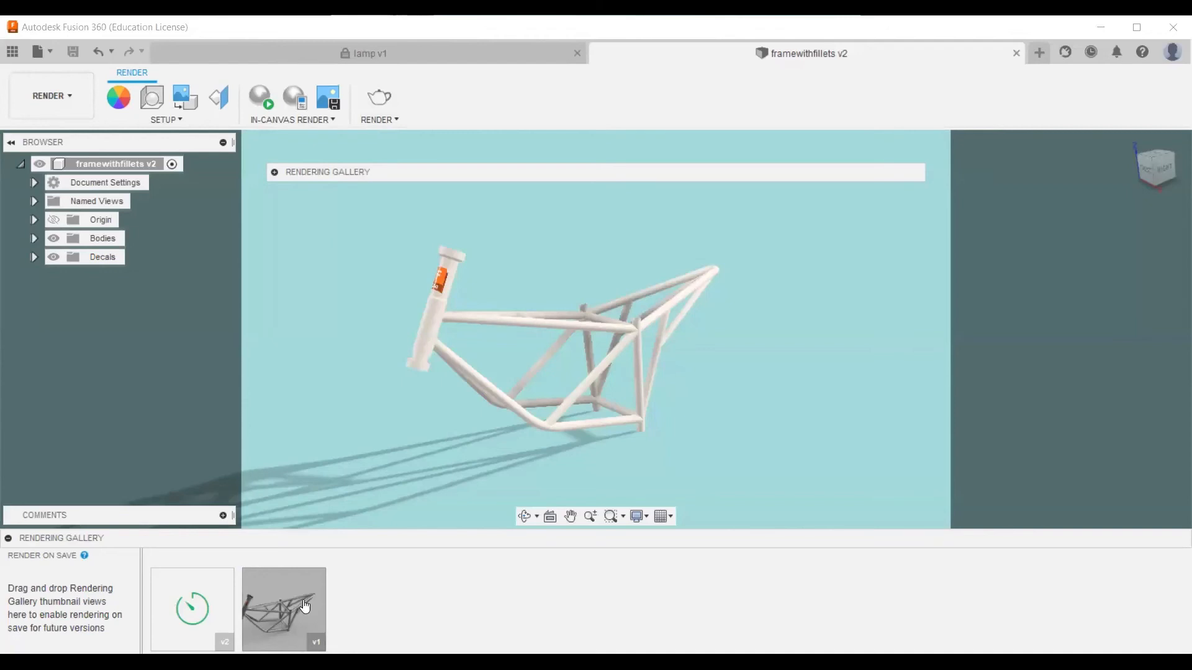
# Step: View the finished version 1 render and inspect its turntable render settings without starting a render
pyautogui.moveTo(283, 621)
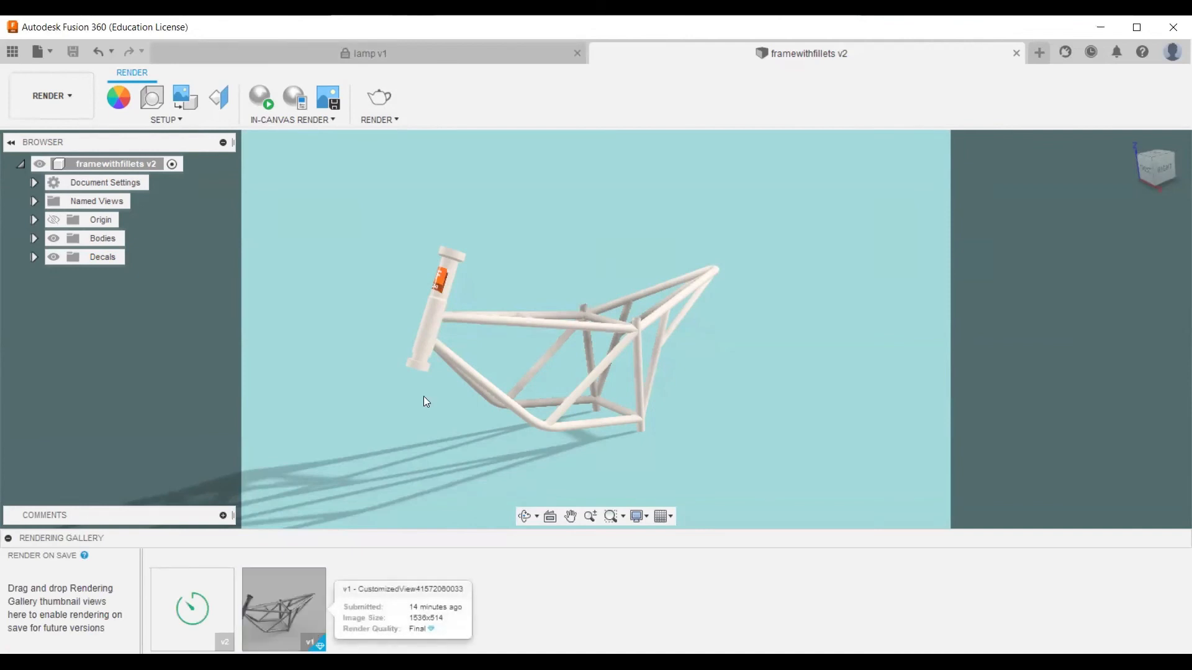
pyautogui.click(312, 591)
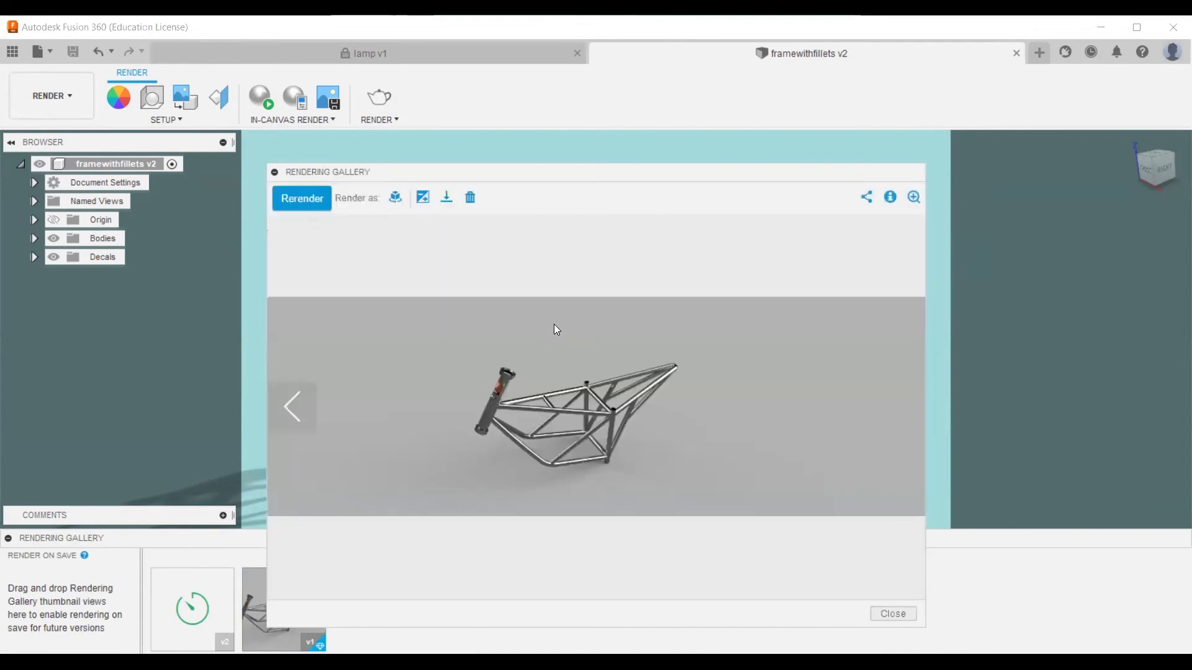
pyautogui.click(397, 199)
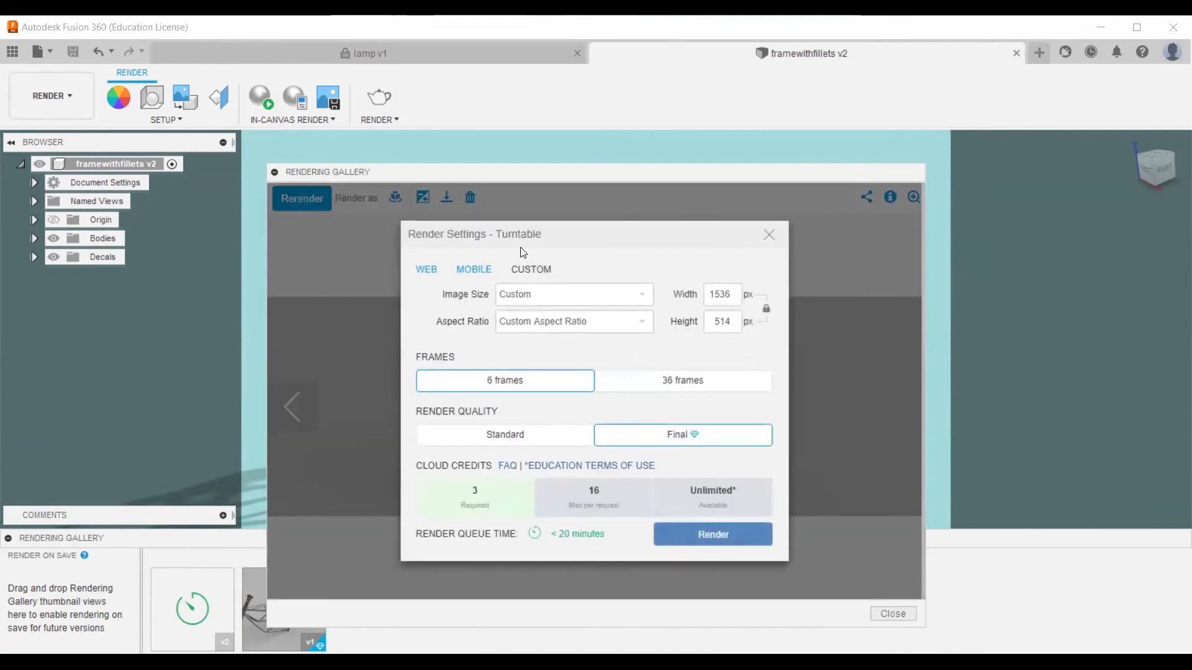
pyautogui.click(769, 235)
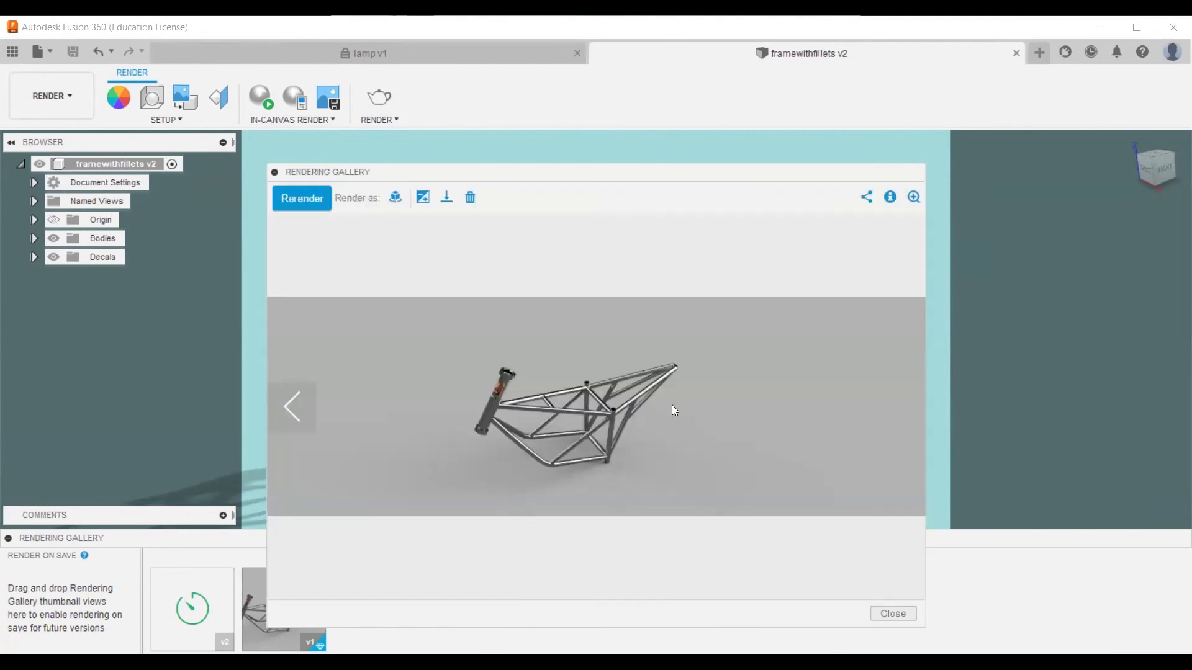
# Step: Download the finished version 1 render as a PNG image
pyautogui.click(447, 197)
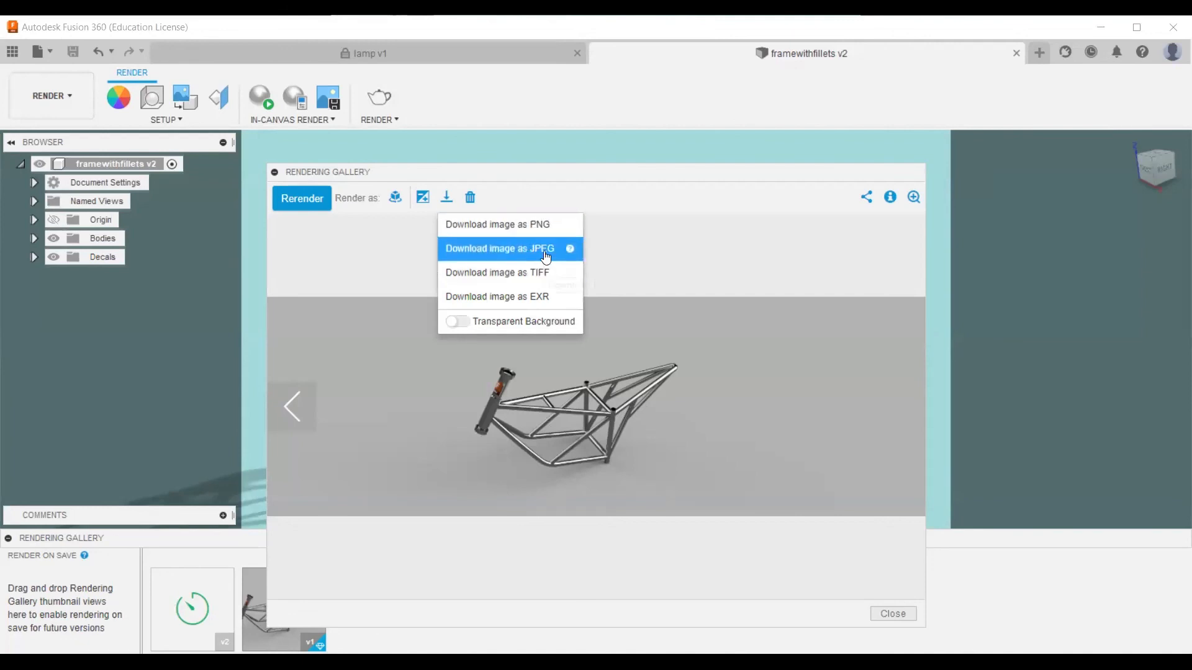
pyautogui.click(545, 230)
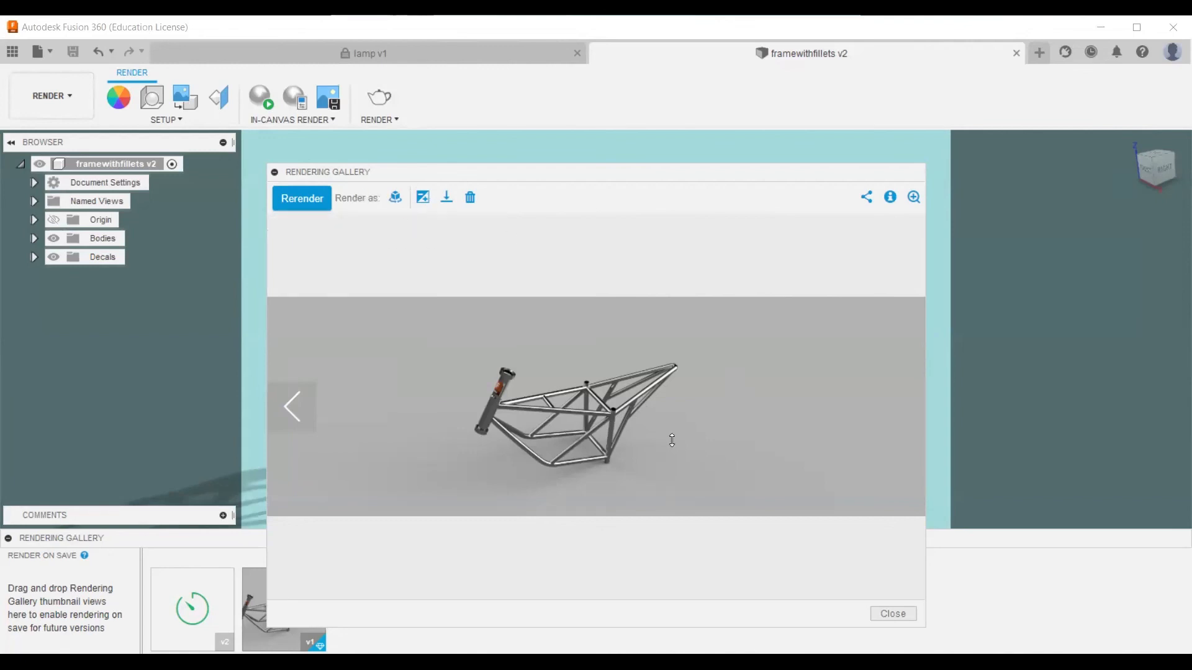
pyautogui.click(719, 505)
# Step: Start a turntable render of the version 1 image with 36 frames at Final quality
pyautogui.click(396, 198)
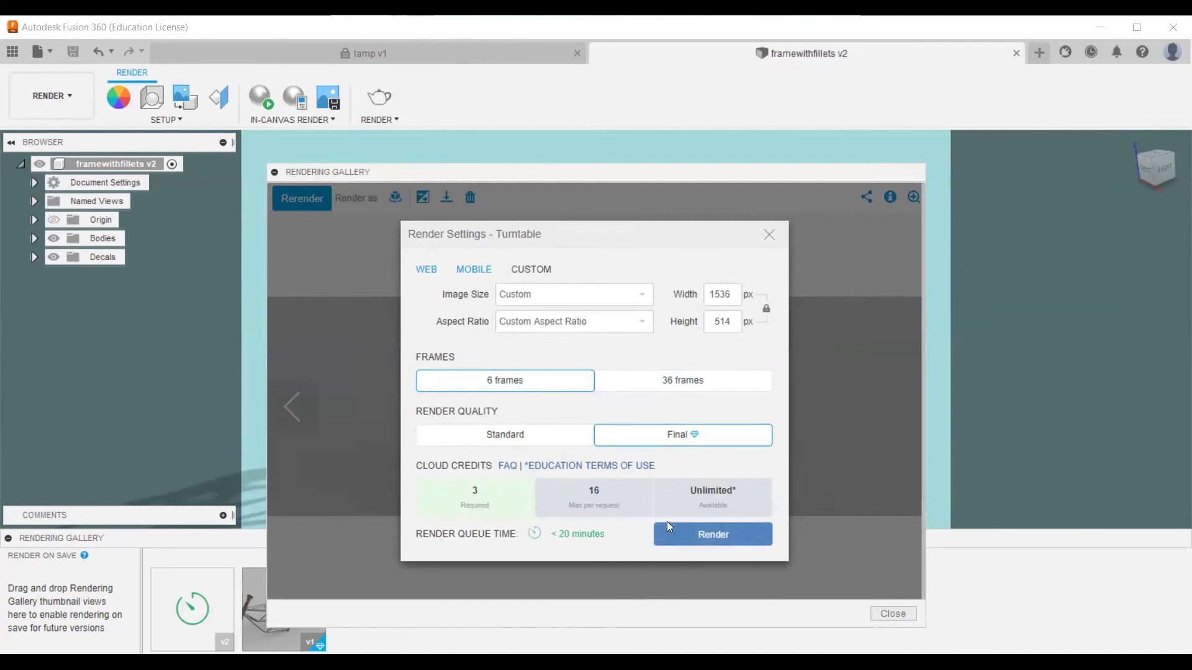
pyautogui.click(664, 386)
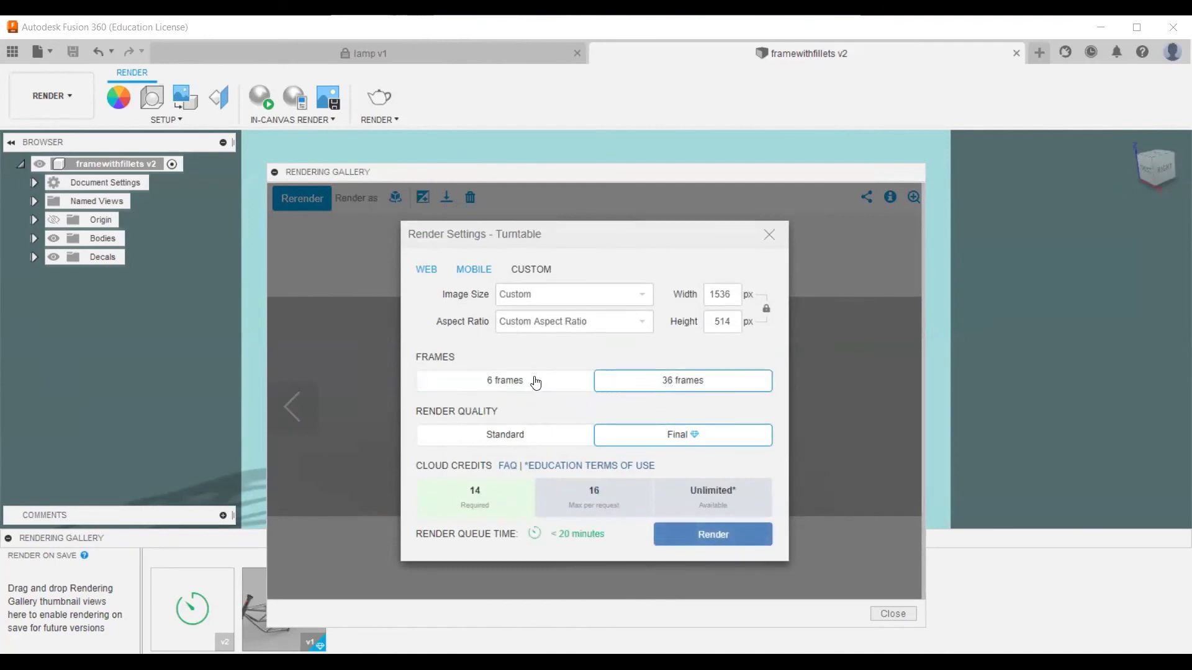
pyautogui.click(689, 540)
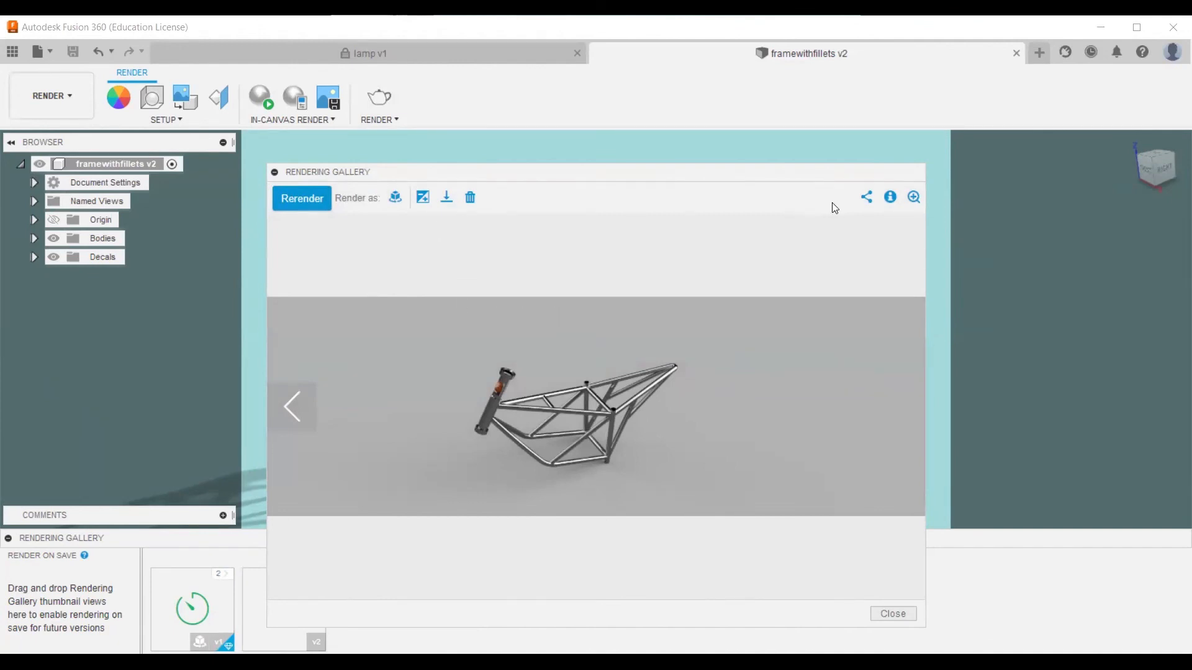
# Step: Check the queue status of the version 2 render and close the gallery viewer
pyautogui.click(891, 614)
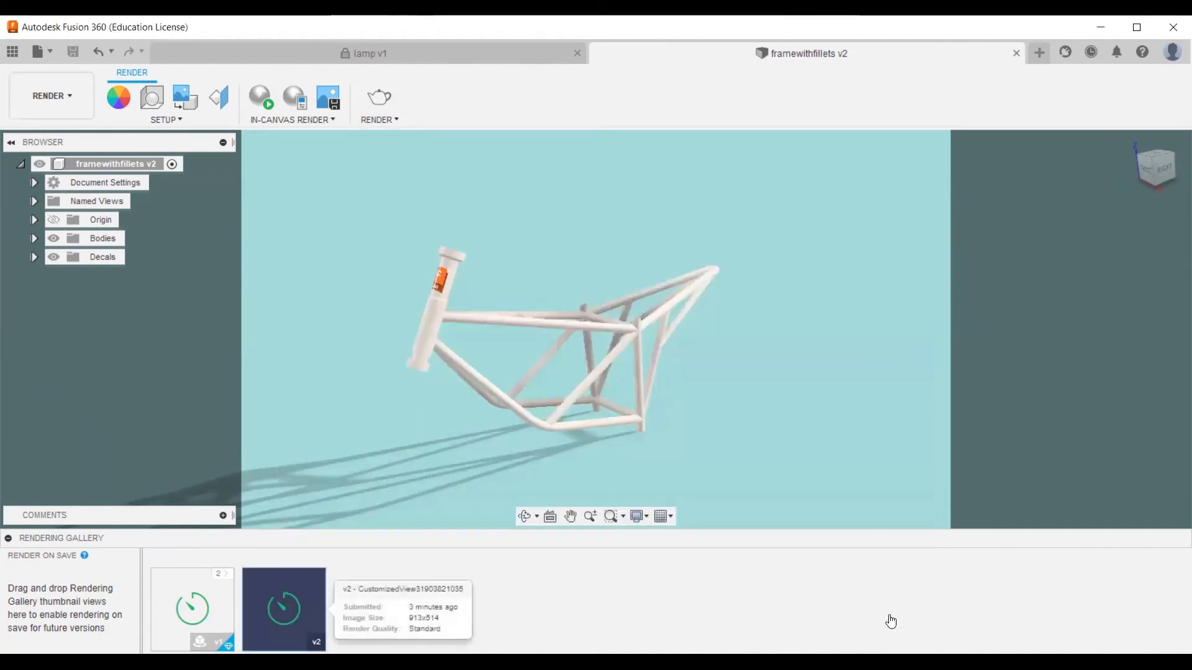
pyautogui.doubleClick(312, 608)
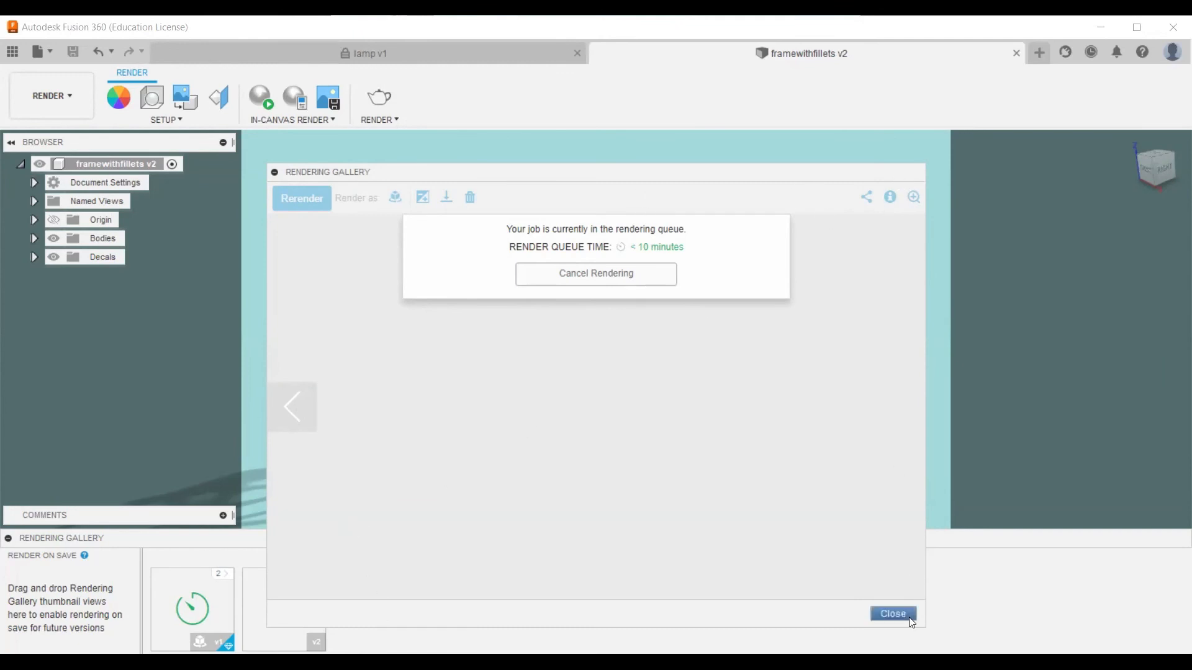
pyautogui.click(893, 614)
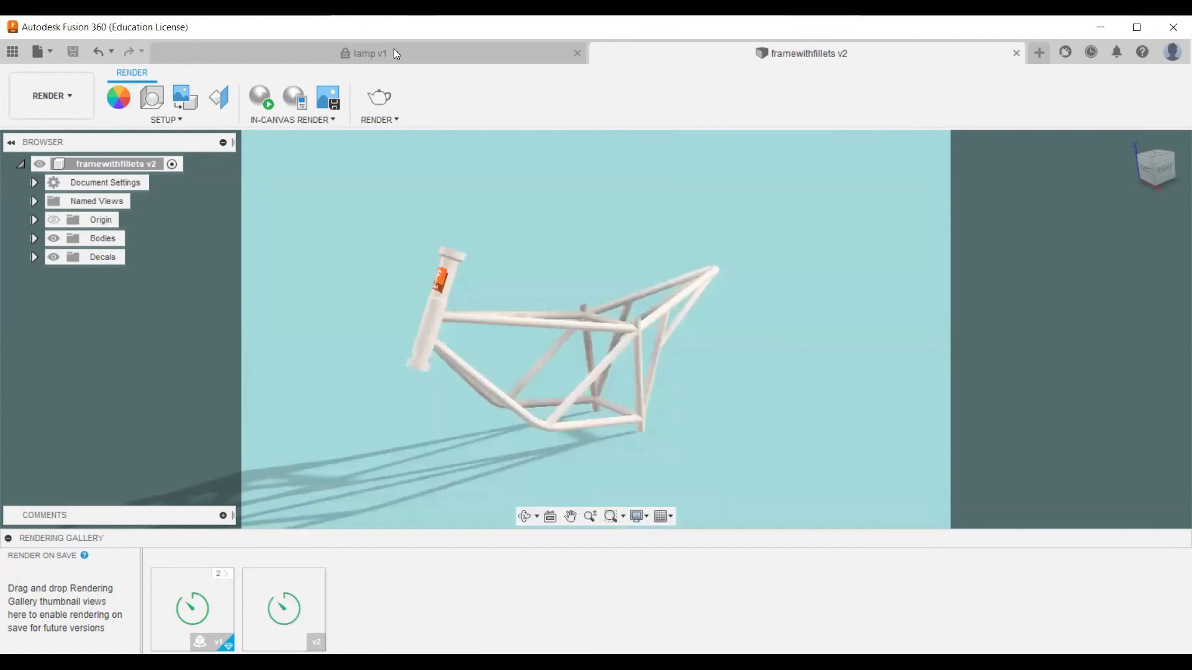